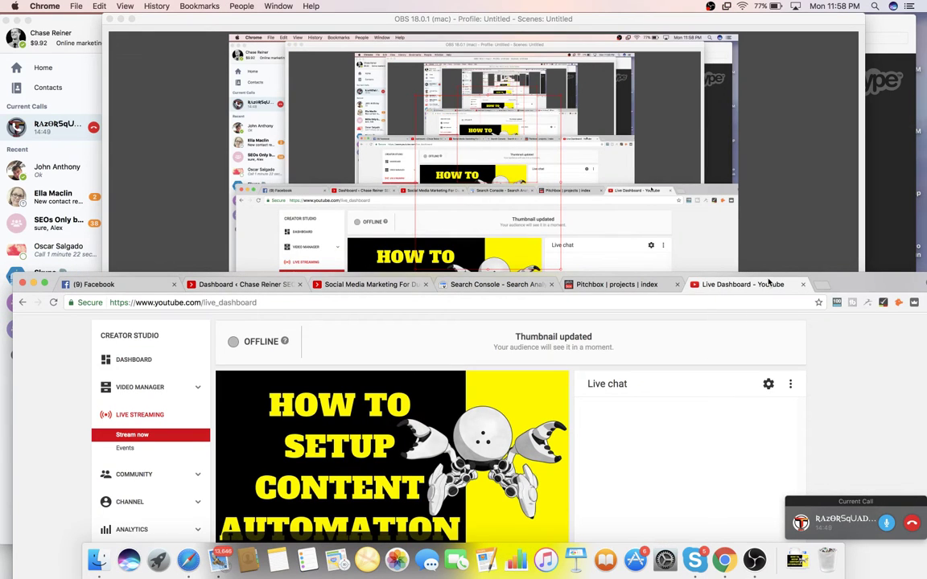
- Move the browser window to the top of the screen and switch to the Pitchbox projects tab
drag(839, 291, 833, 27)
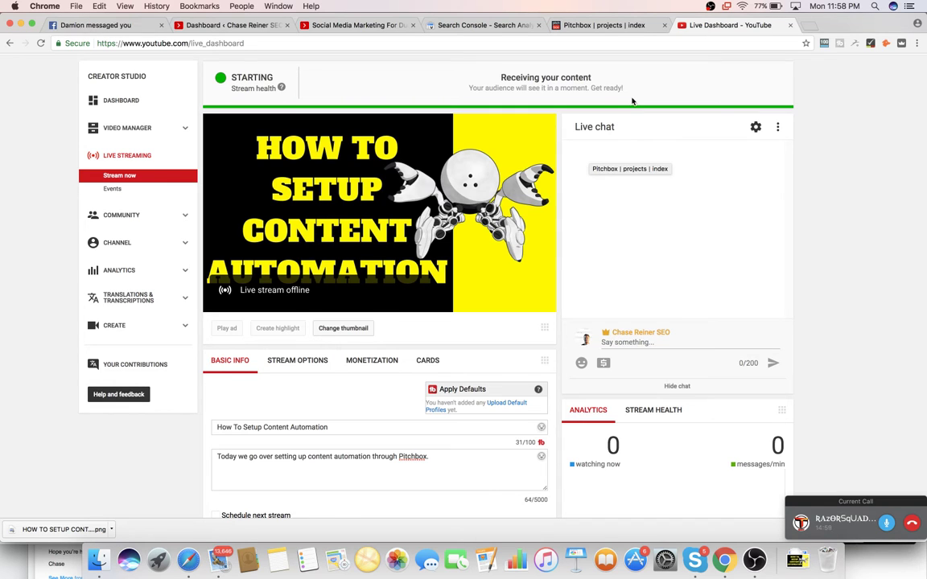
click(612, 27)
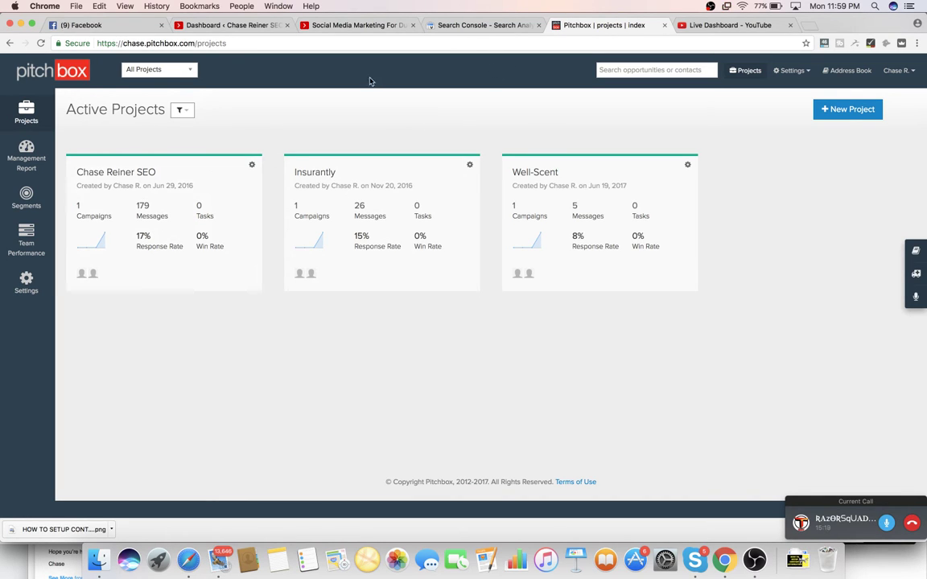
- Load chasereiner.com in a new tab and open the 'White Hat SEO Techniques 2017' post
click(810, 27)
text(w)
key(BackSpace)
key(BackSpace)
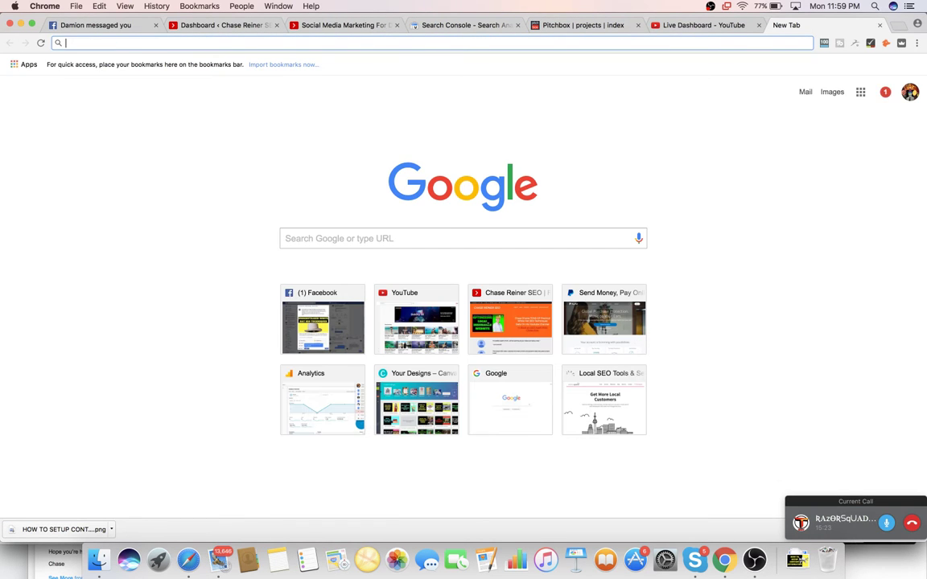
text(chas)
key(Return)
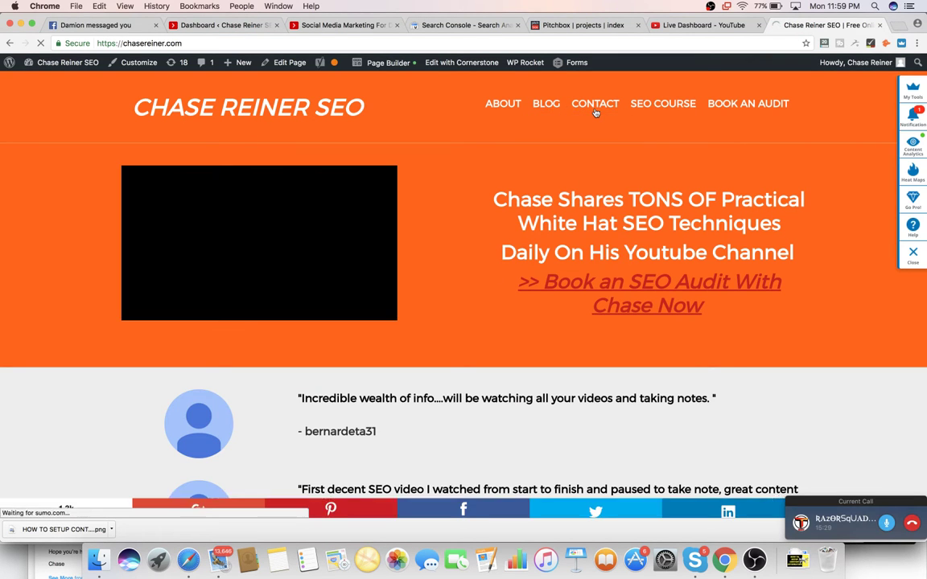
mouse_move(545, 107)
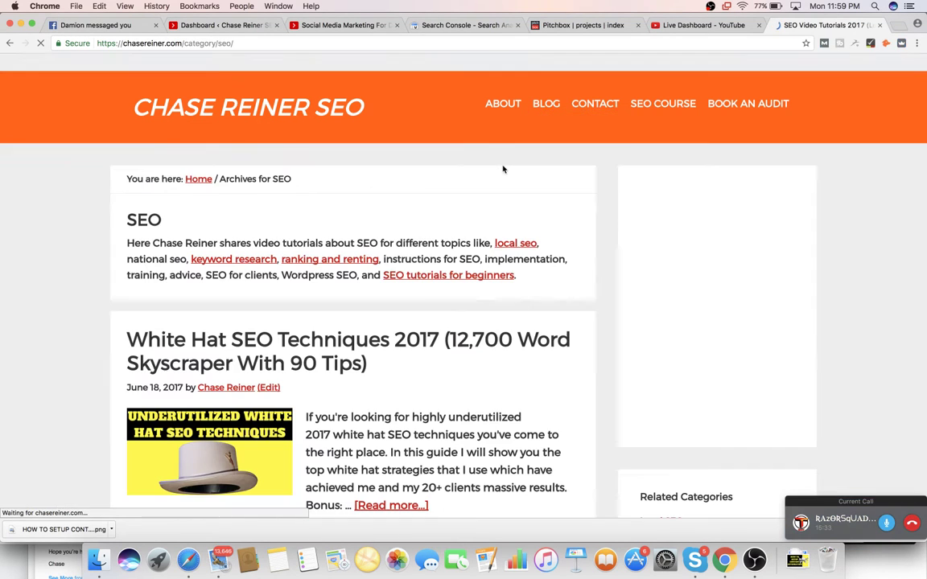
scroll(337, 232, down, 2)
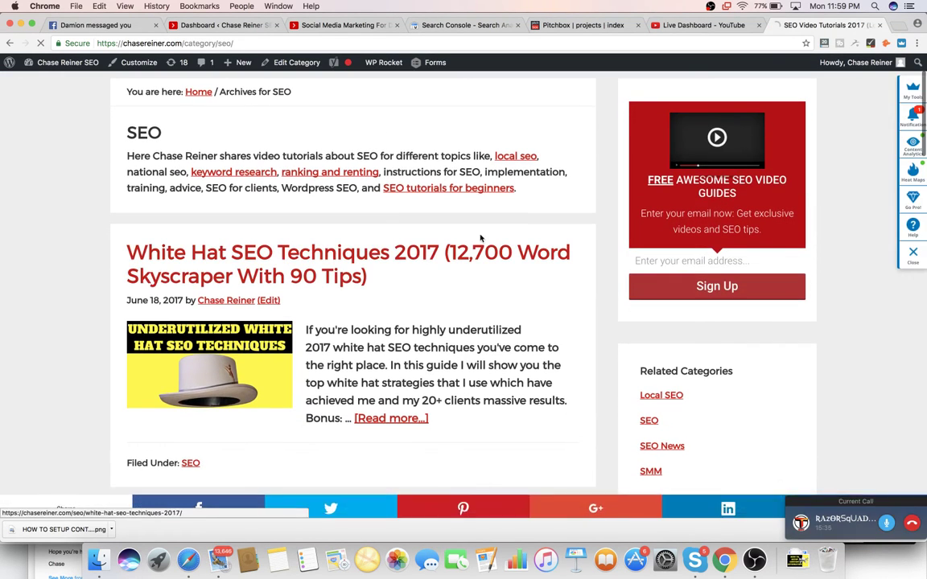
click(322, 251)
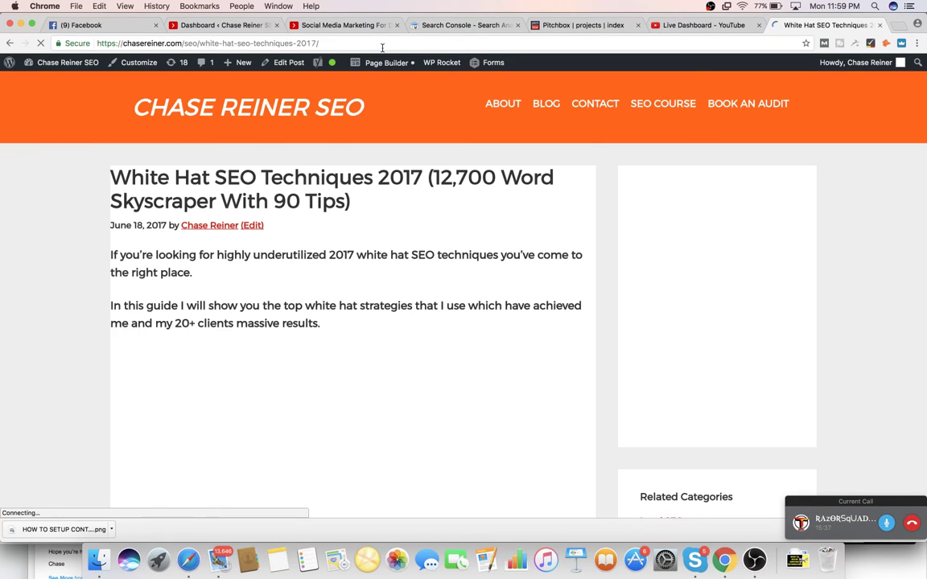
click(383, 43)
scroll(411, 153, down, 1)
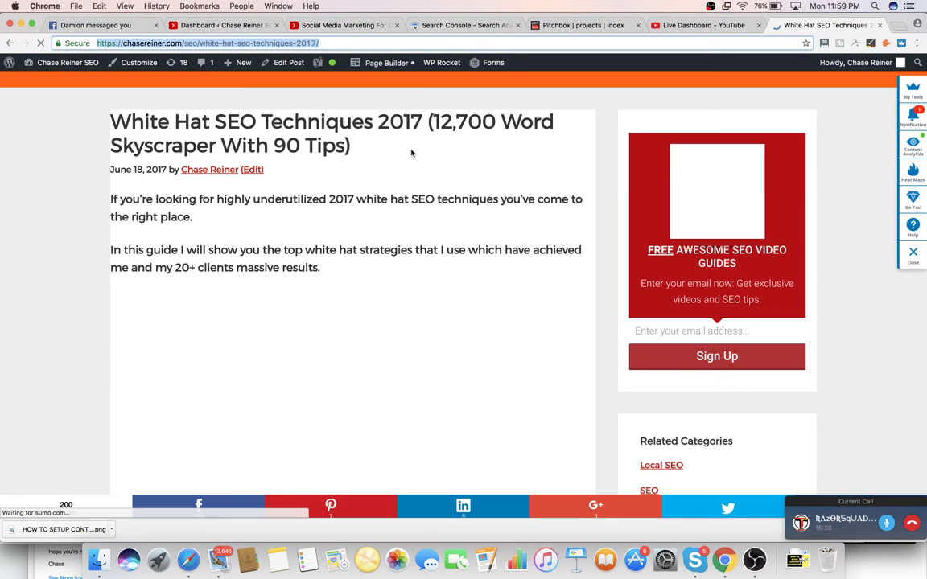
- Move through the YouTube and WordPress tabs and end on the Pitchbox projects overview
click(700, 25)
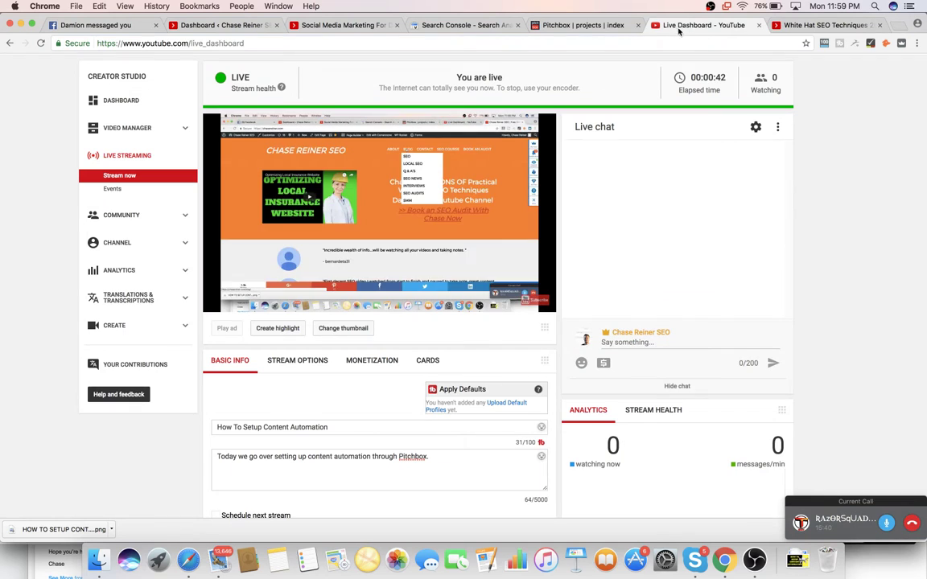
click(581, 26)
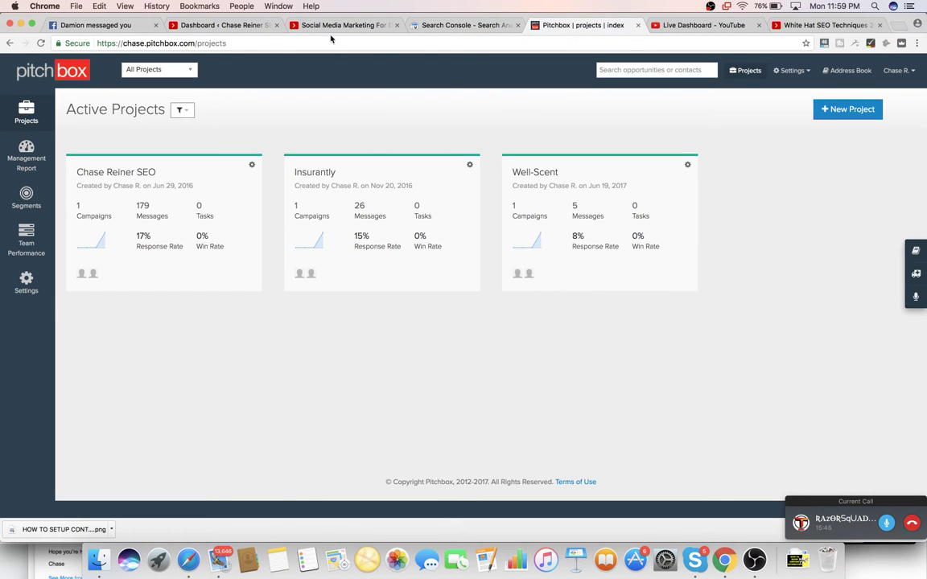
click(221, 25)
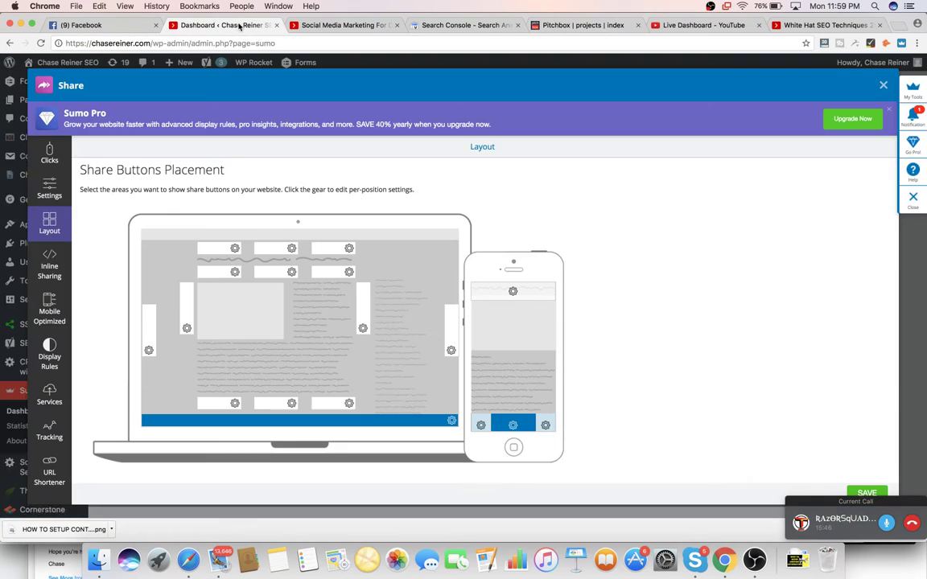
click(553, 26)
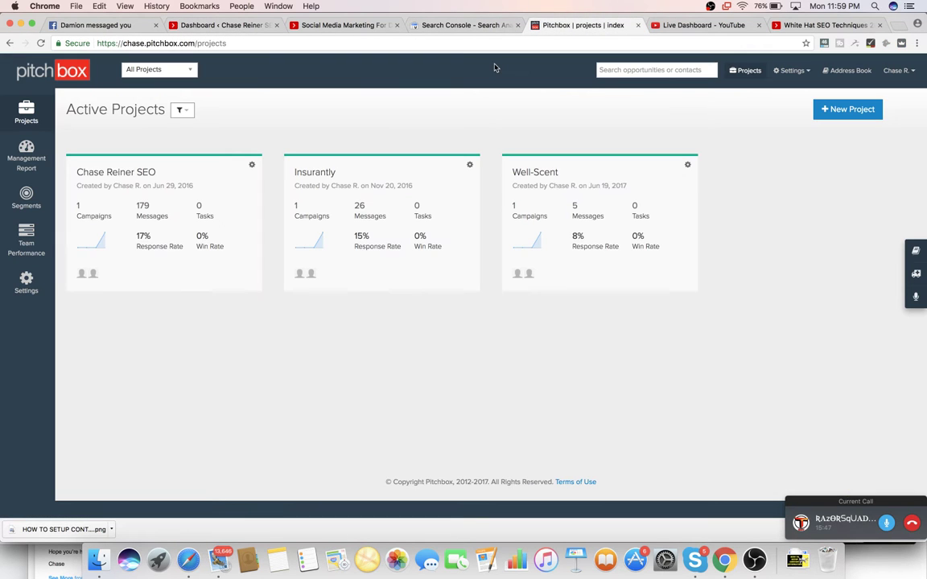
click(893, 27)
text(b)
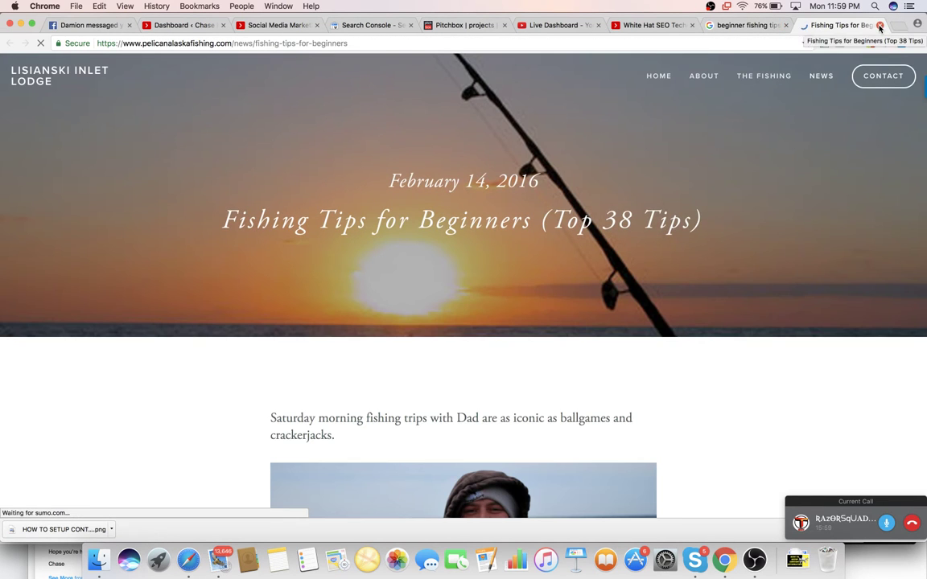
click(879, 26)
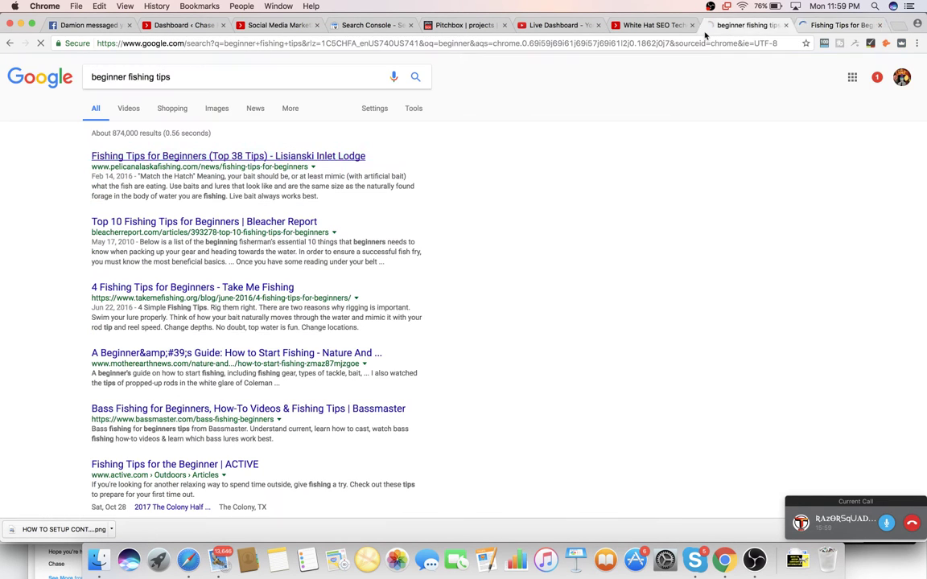
click(880, 26)
click(519, 25)
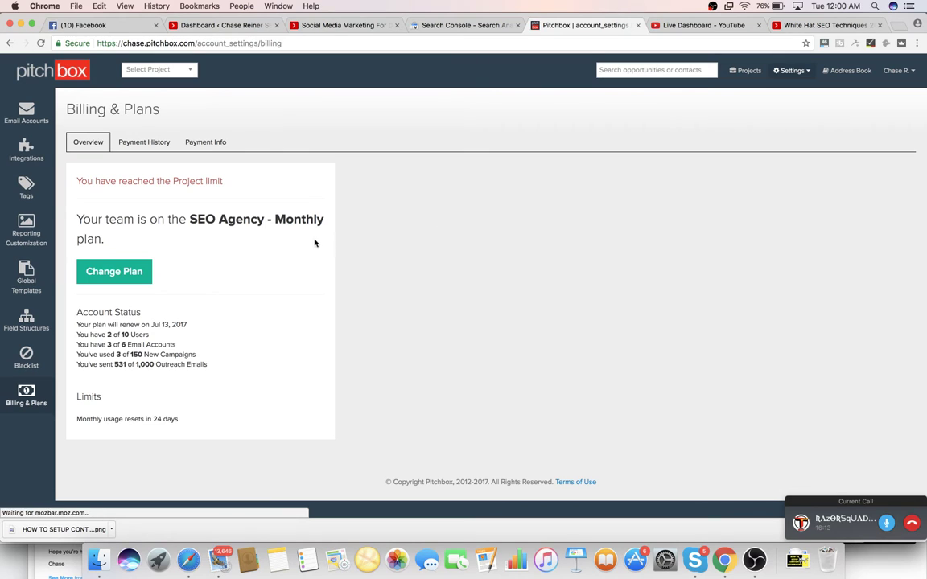
- Review the plan tiers under Change Plan, keep SEO Agency Plan, and close without changing
click(114, 272)
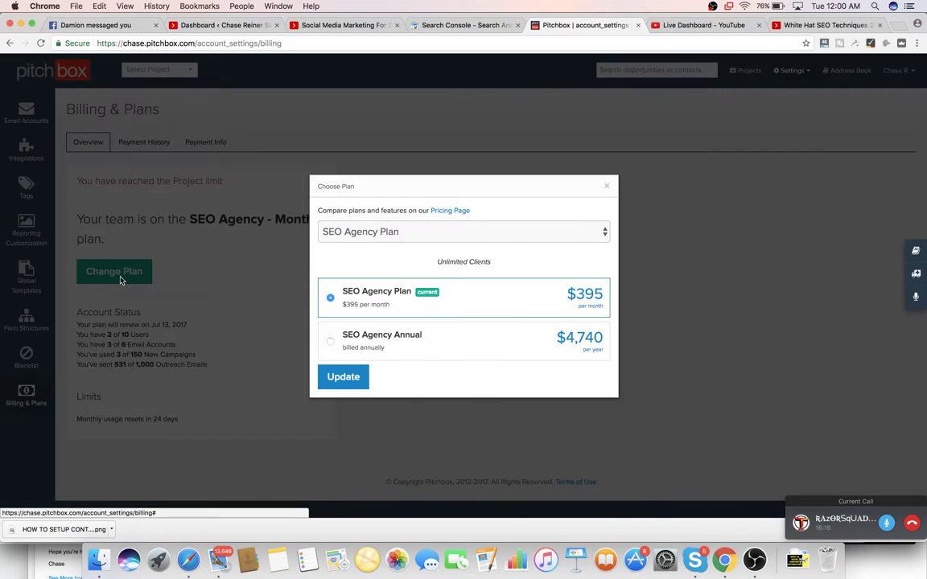
click(475, 231)
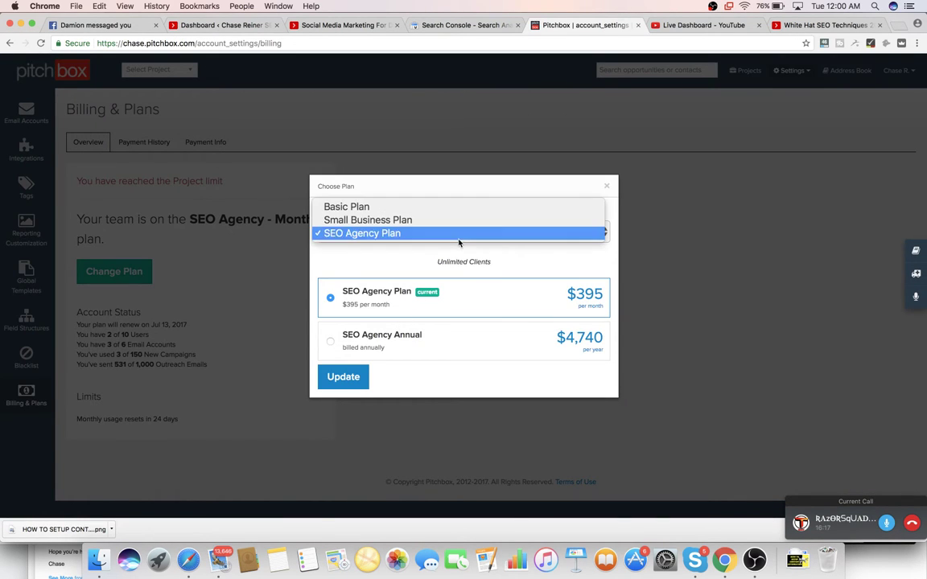
click(664, 205)
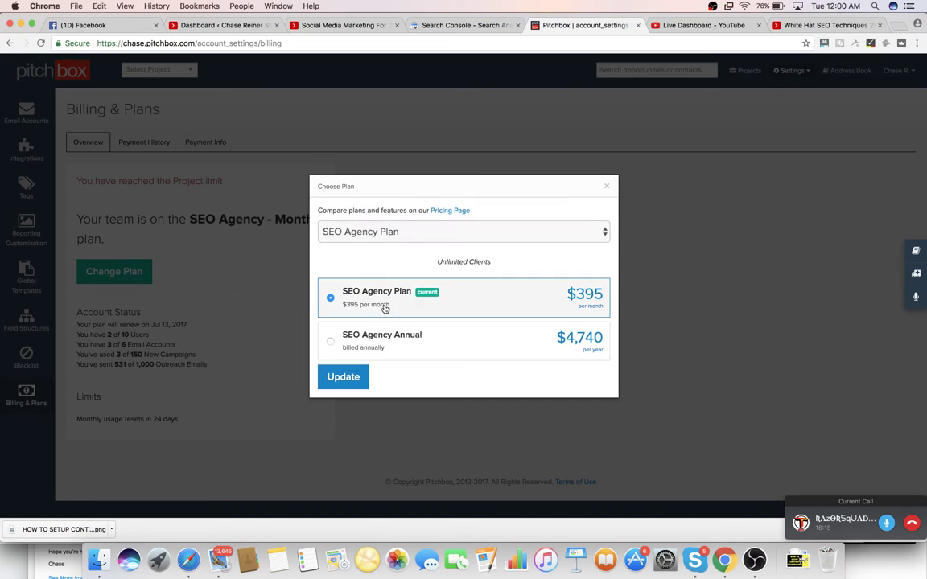
click(362, 378)
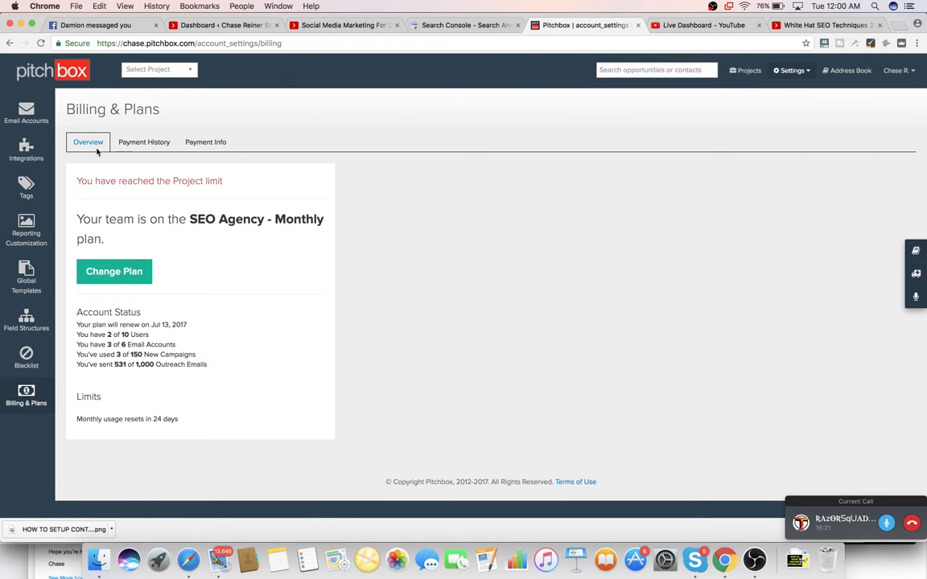
- Return to Active Projects and archive the Chase Reiner SEO project from its settings
click(10, 43)
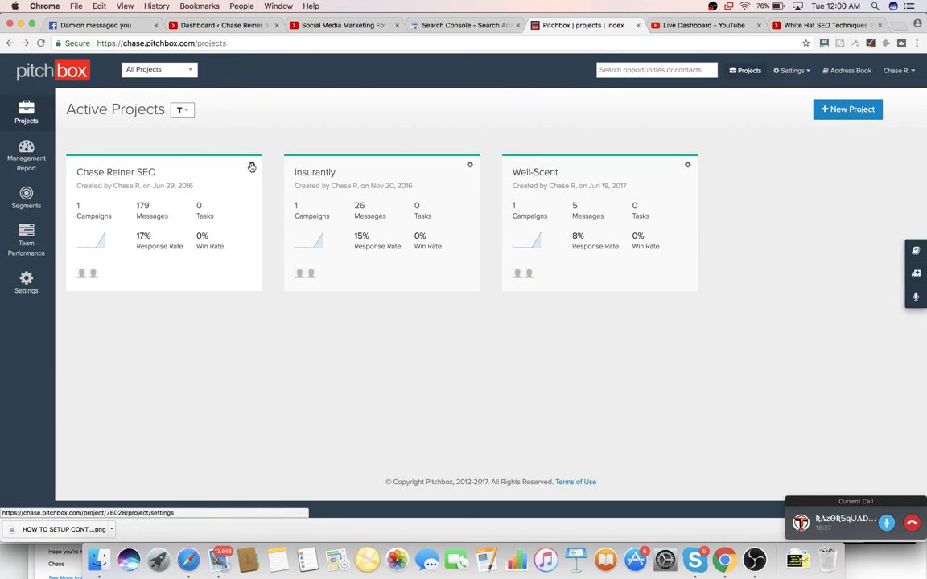
scroll(246, 226, down, 10)
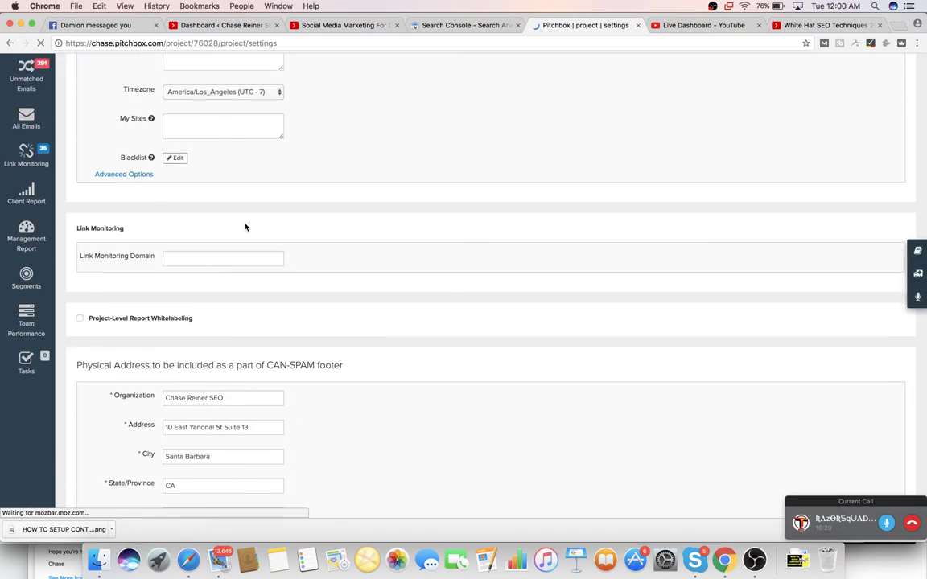
scroll(245, 229, up, 10)
key(super+bracketleft)
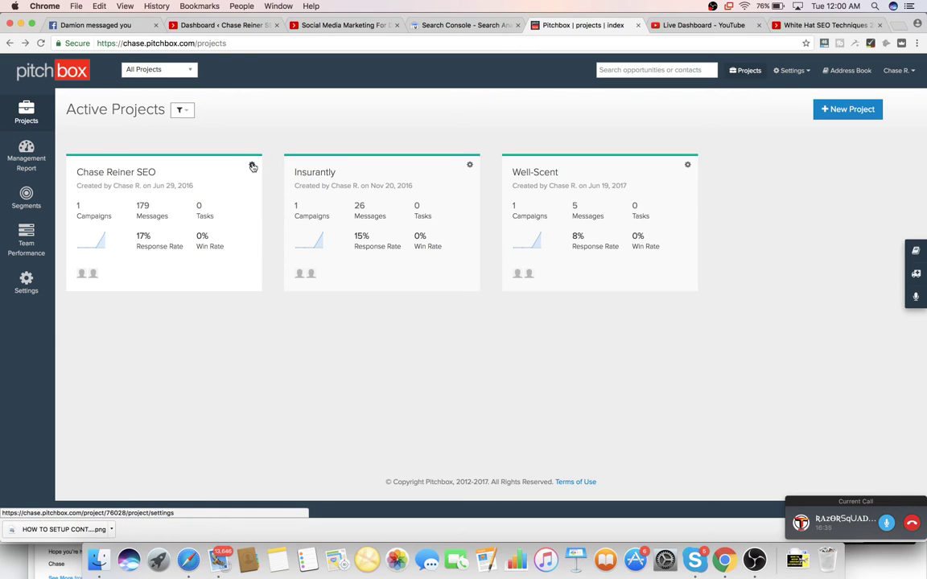
click(253, 167)
scroll(405, 225, down, 5)
click(861, 111)
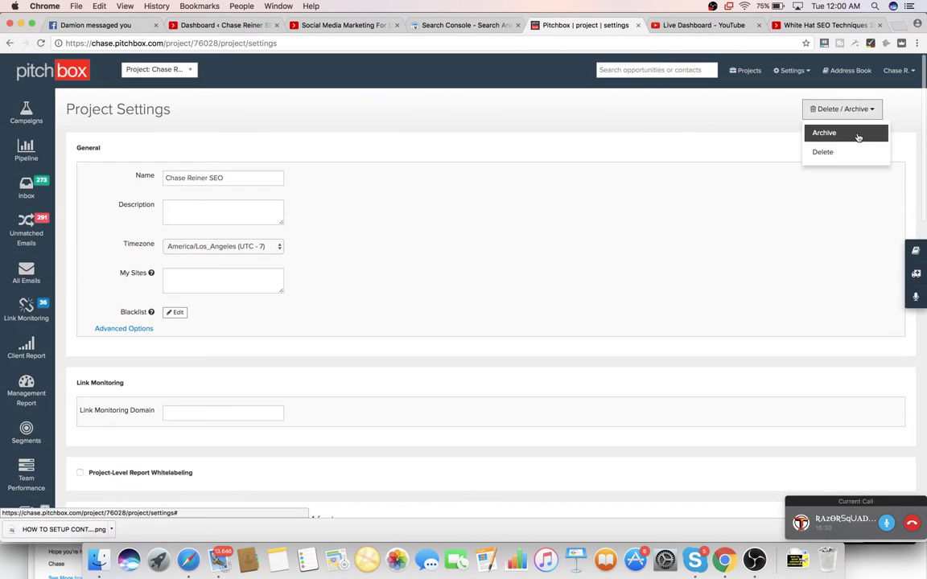
click(857, 137)
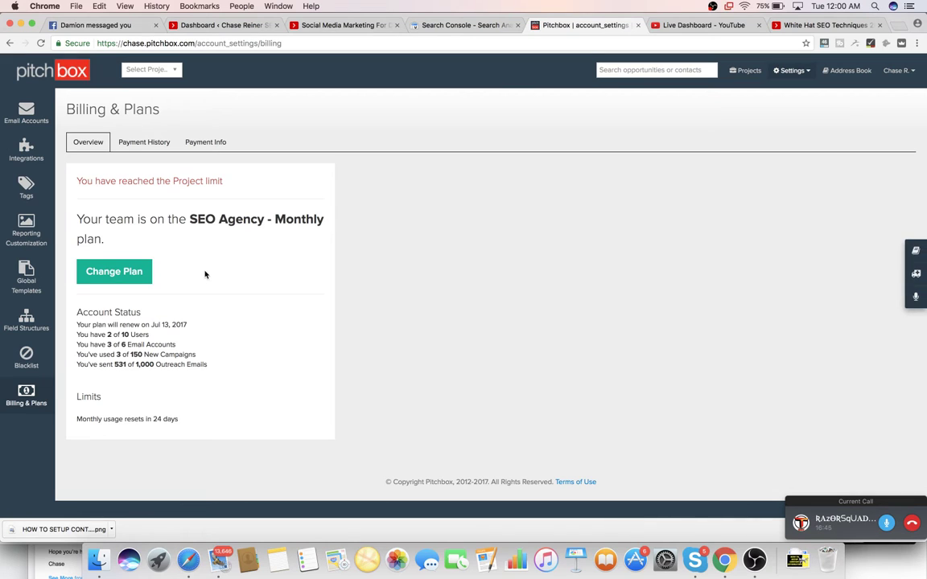
- Check Chase Reiner SEO under the Archived Projects filter, then show Insurantly and Well-Scent in Active Projects
click(11, 45)
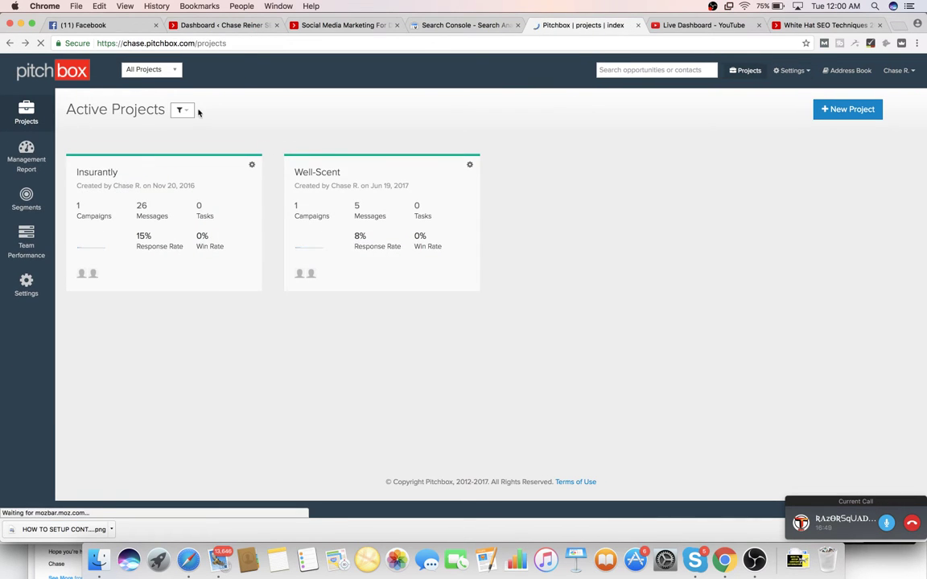
click(183, 109)
click(204, 150)
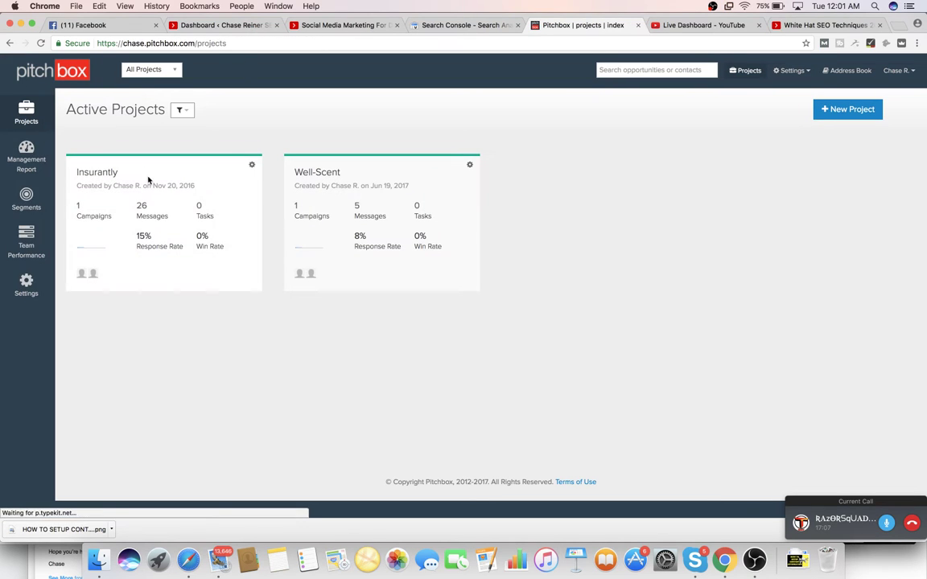
click(185, 113)
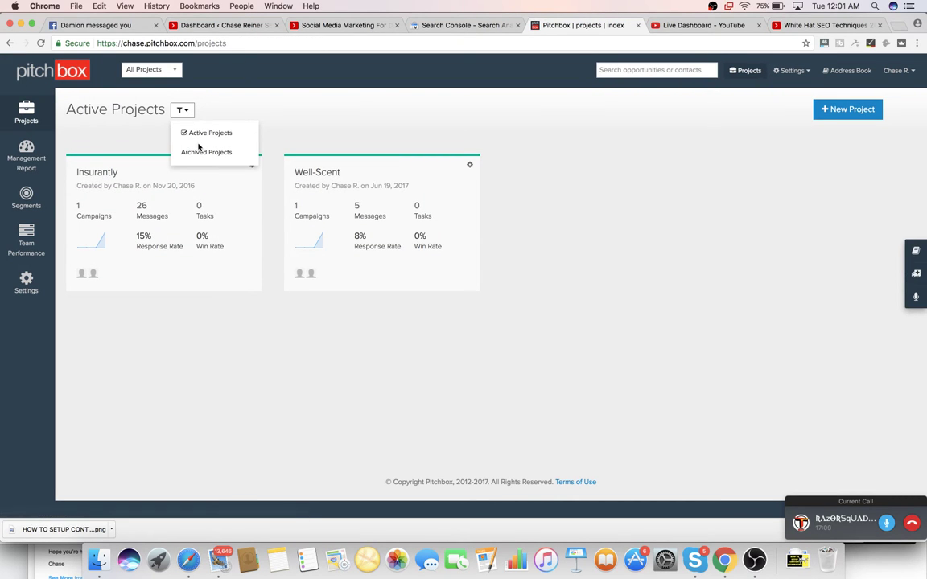
click(200, 148)
click(182, 111)
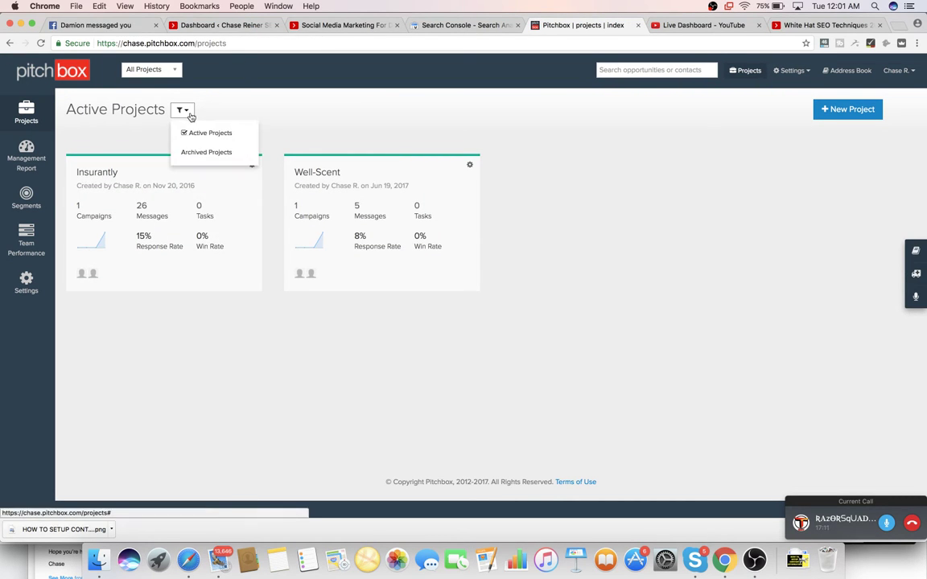
click(206, 150)
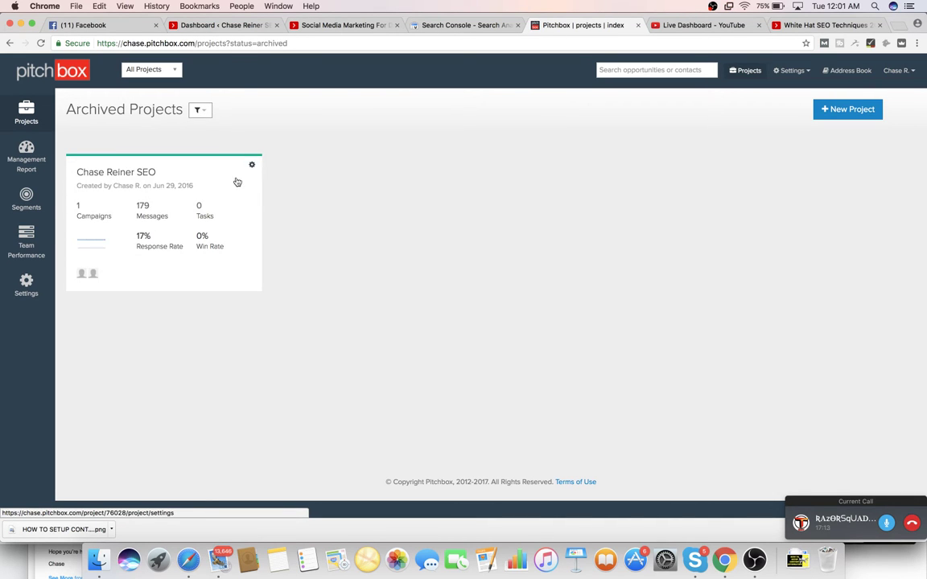
click(172, 217)
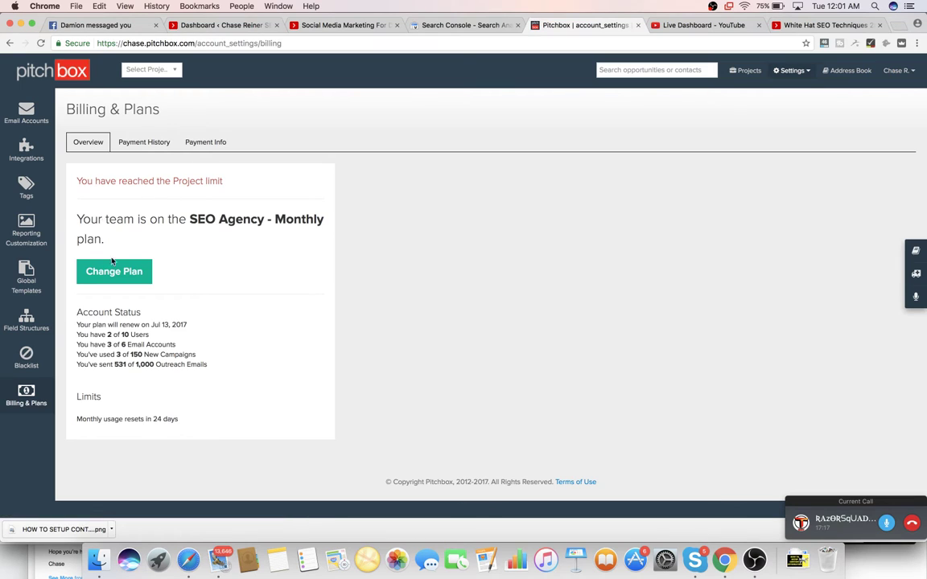
click(60, 74)
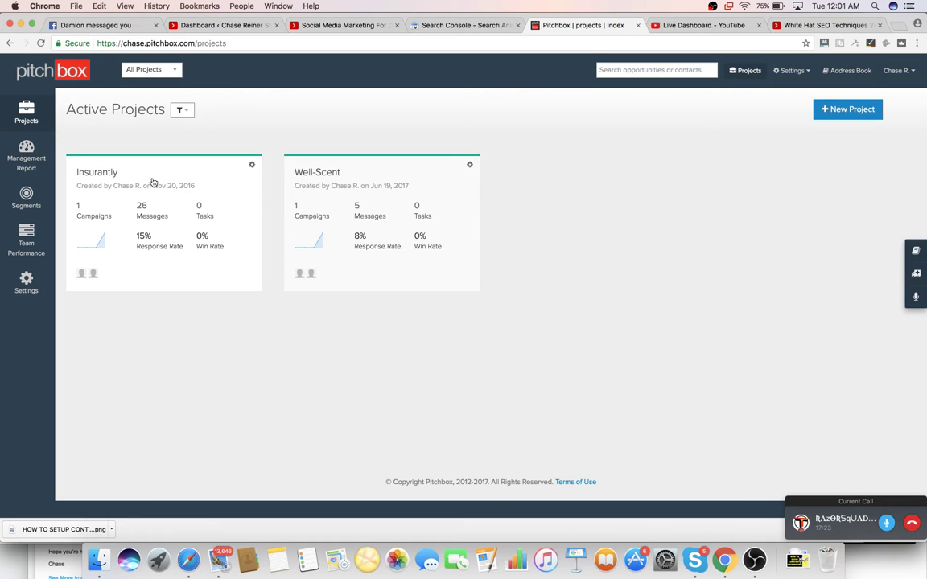
- Scroll through the Insurantly campaign gauges and chart, including 218 opportunities emailed for 'car insurance for young drivers'
scroll(320, 228, down, 3)
scroll(319, 229, down, 3)
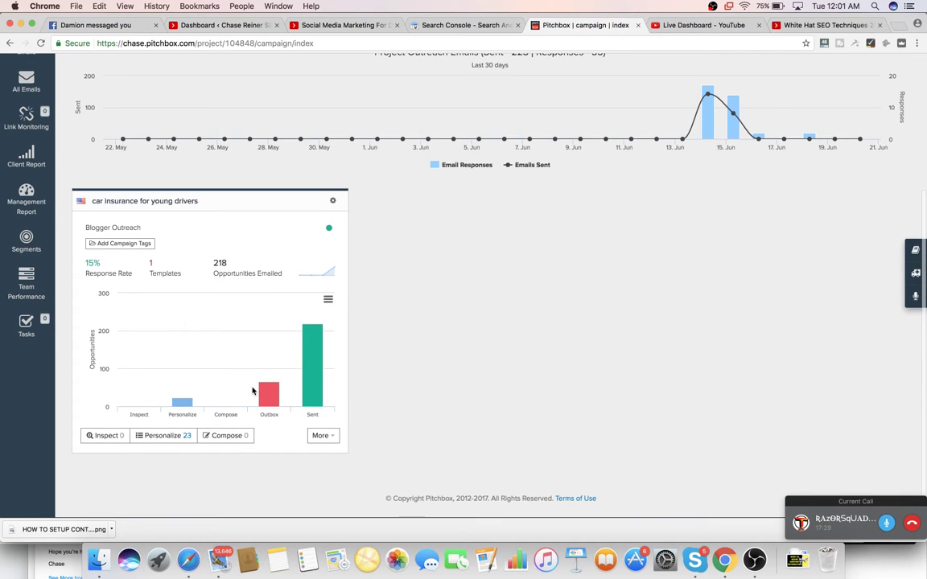
scroll(294, 361, up, 2)
scroll(515, 289, up, 3)
scroll(442, 308, down, 4)
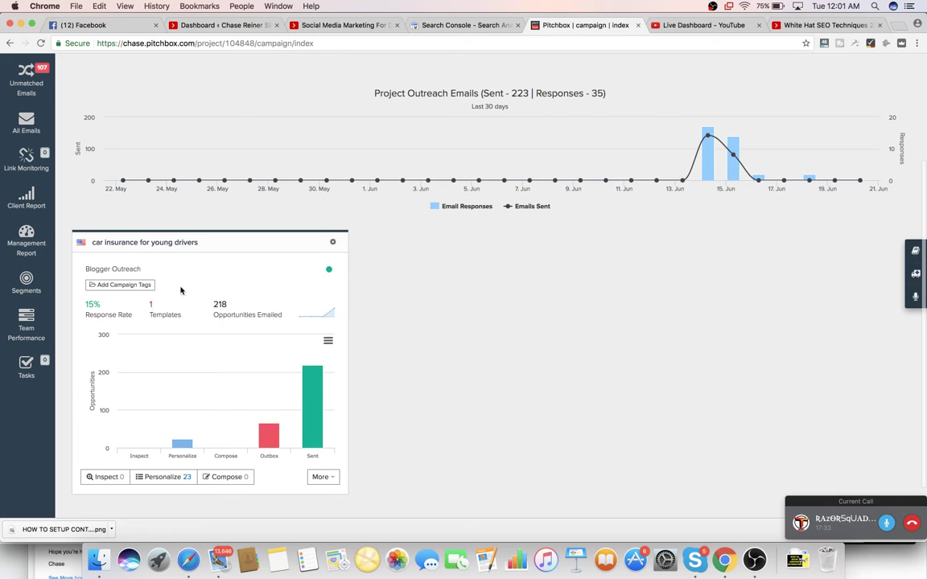
scroll(178, 255, up, 4)
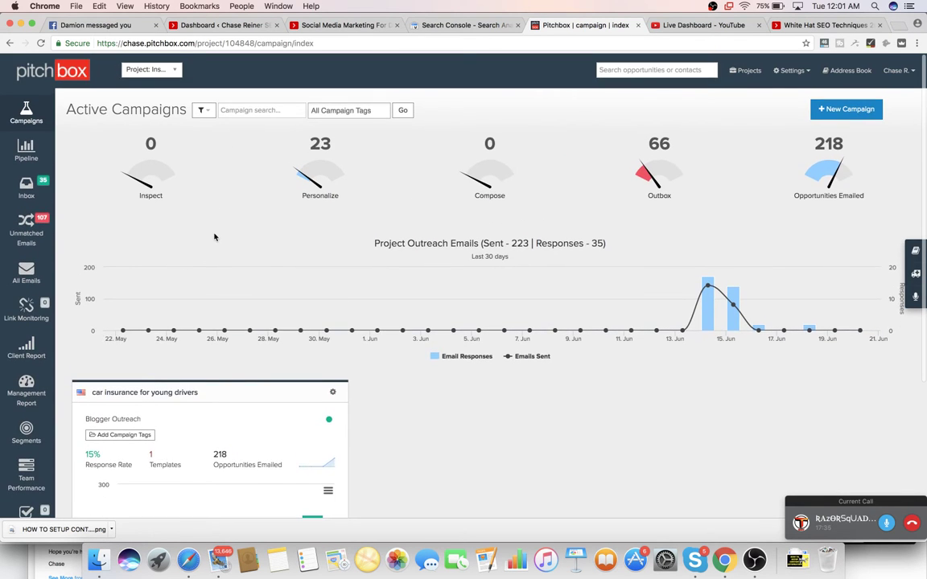
scroll(214, 236, down, 5)
scroll(210, 250, up, 5)
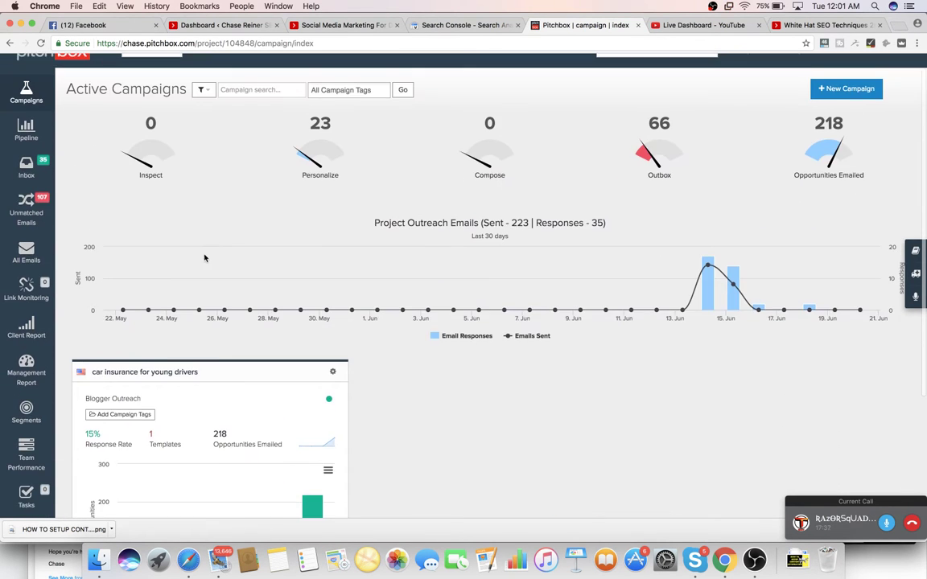
scroll(208, 262, down, 2)
scroll(213, 262, up, 2)
scroll(246, 263, down, 5)
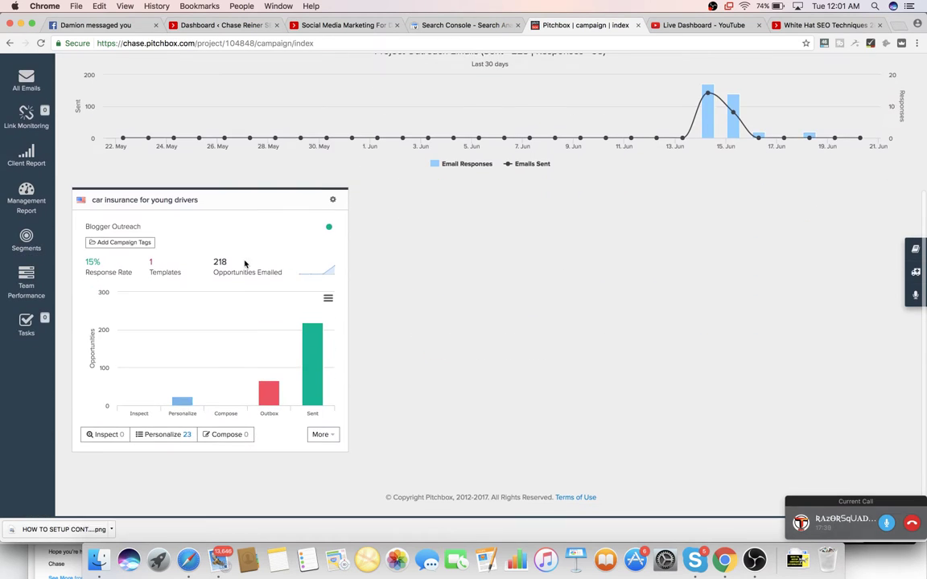
- Open the campaign's settings from its gear menu and go to the General settings
click(332, 200)
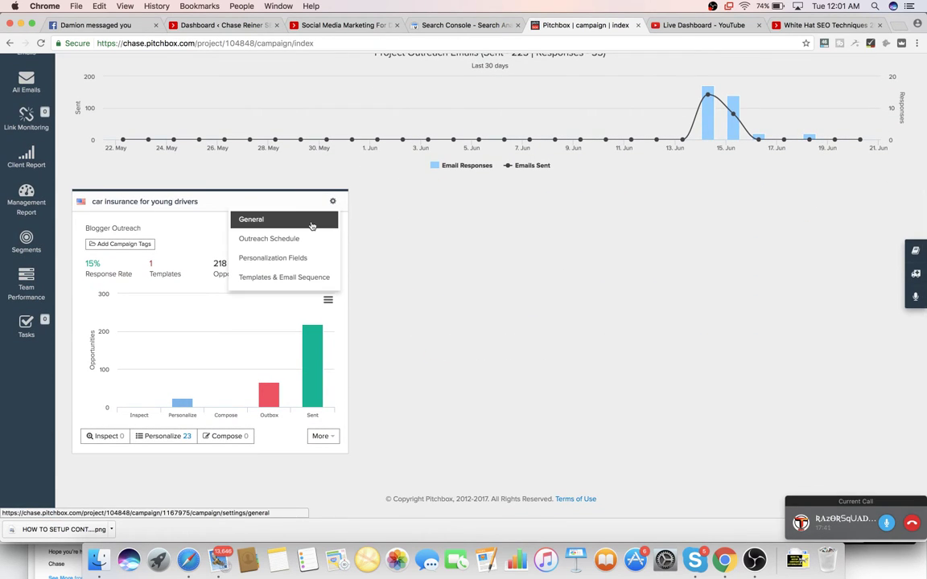
click(283, 277)
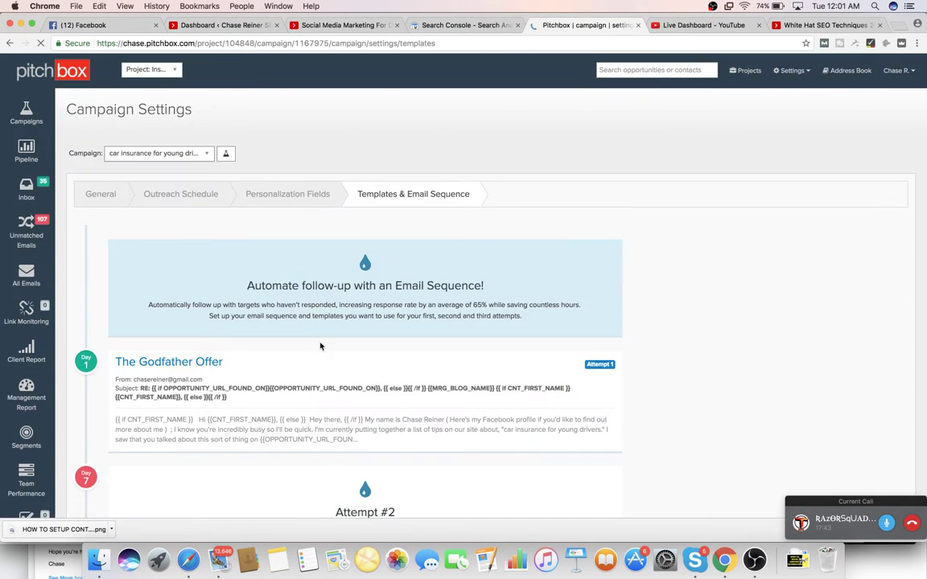
scroll(320, 346, down, 2)
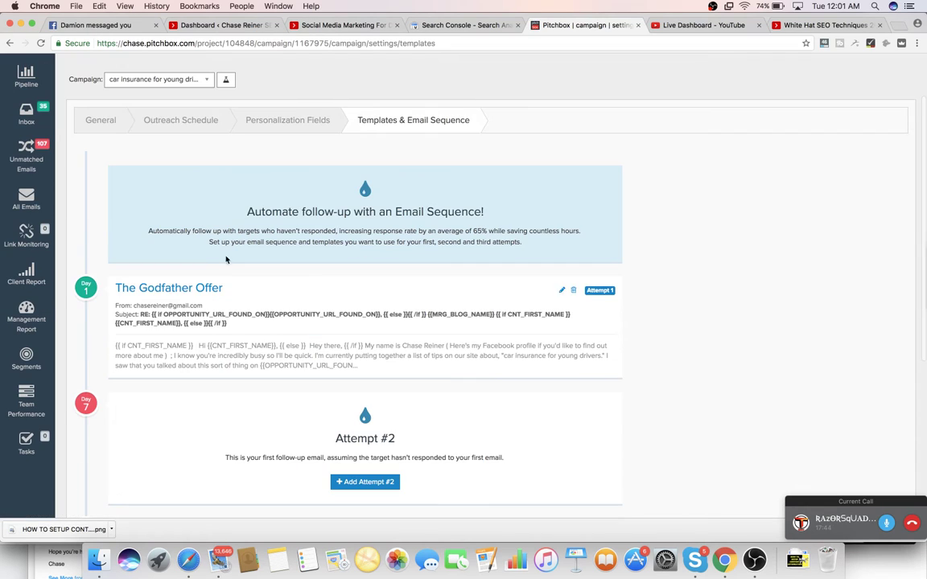
click(113, 122)
- Scroll through the General settings and start adding keywords with + Add Keywords
scroll(314, 266, down, 4)
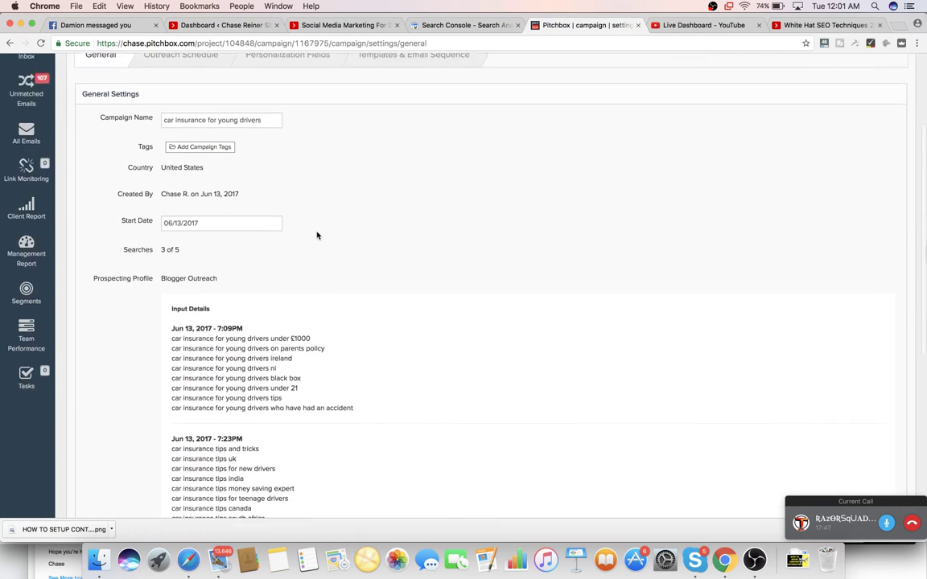
scroll(317, 235, down, 6)
scroll(217, 239, up, 6)
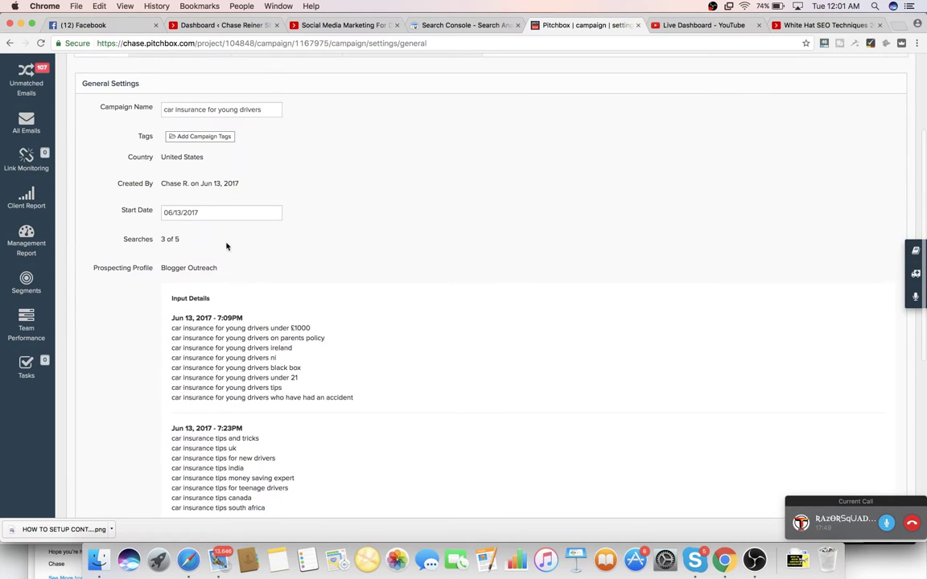
scroll(239, 261, up, 4)
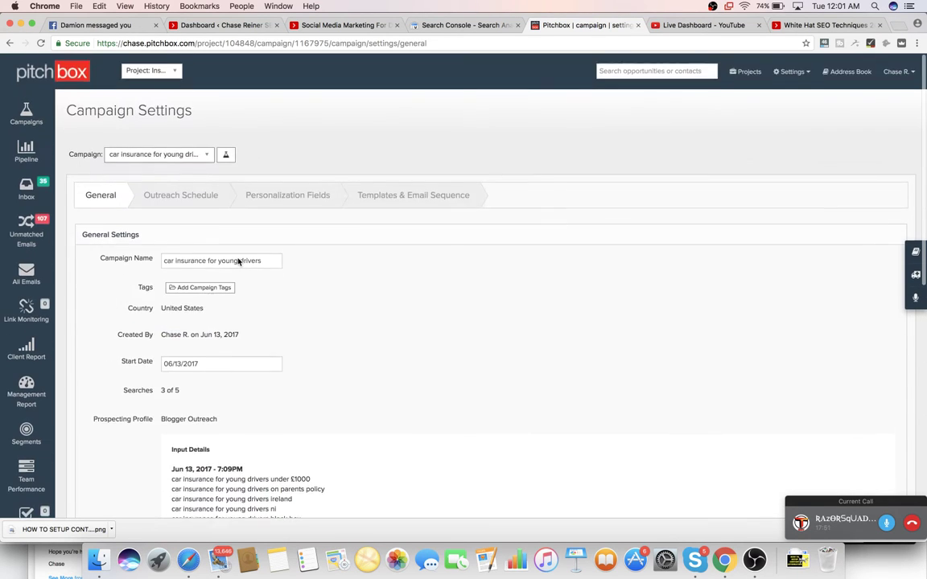
scroll(238, 262, down, 8)
scroll(238, 262, down, 4)
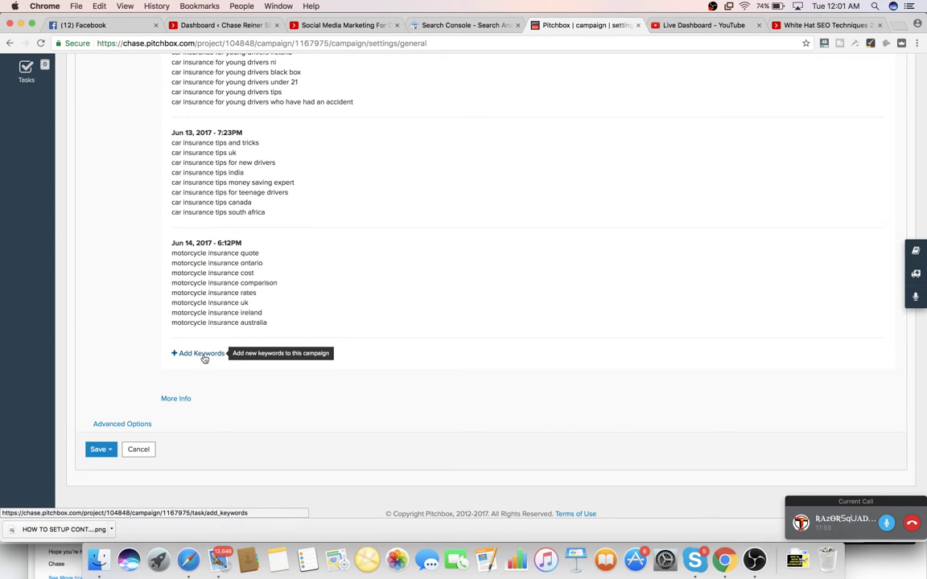
scroll(226, 305, up, 2)
scroll(232, 289, down, 3)
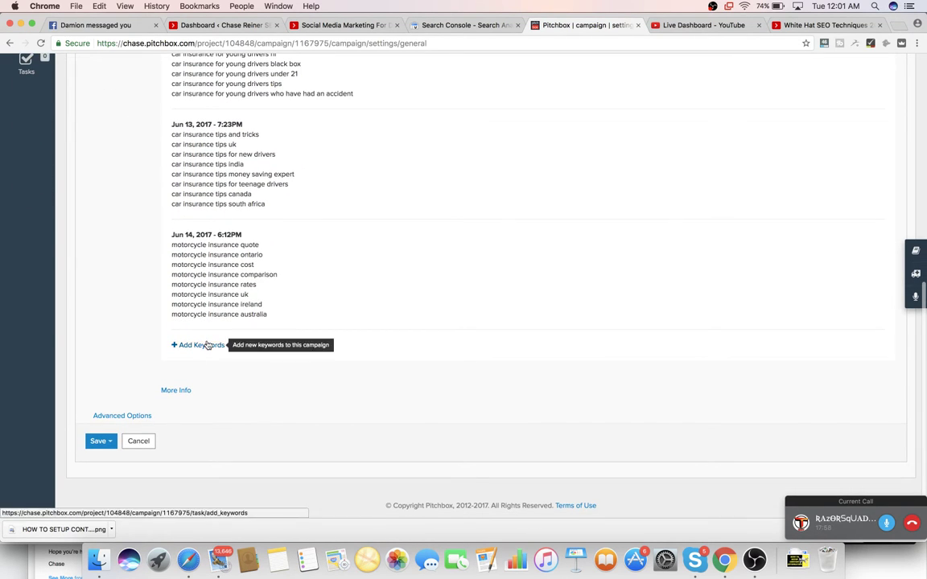
scroll(249, 265, up, 8)
scroll(251, 269, up, 3)
scroll(250, 269, down, 11)
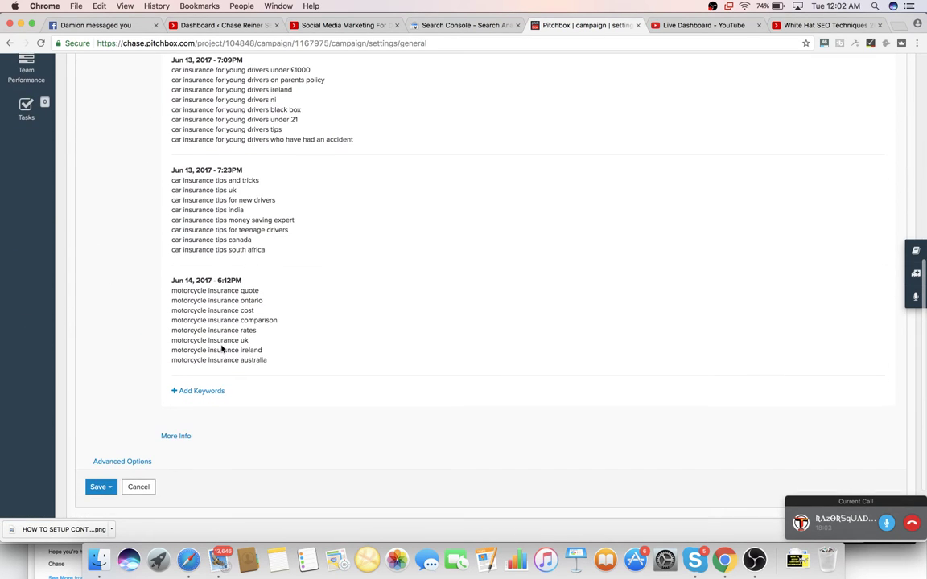
click(213, 397)
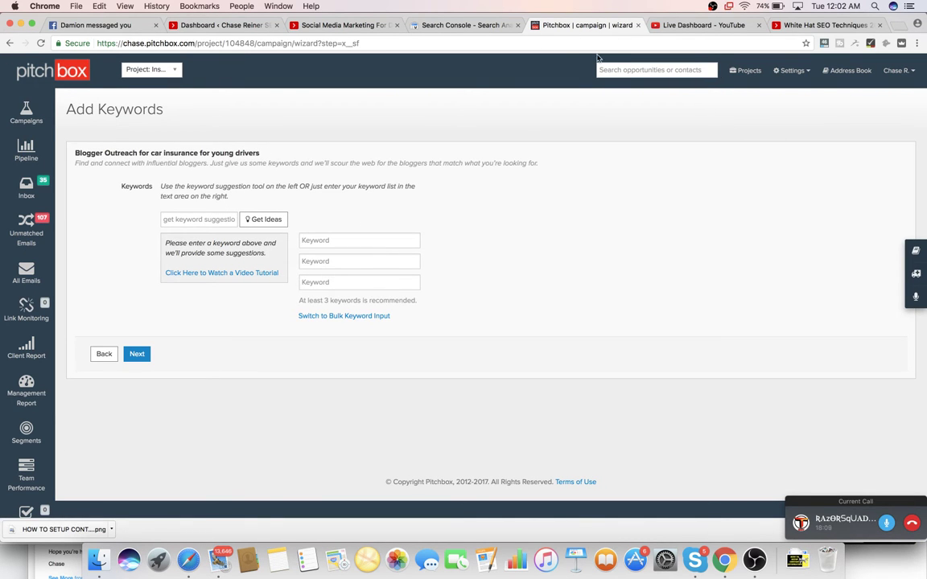
- Load LSIGraph, pass the reCAPTCHA, and generate LSI keywords for 'car insurance'
click(829, 25)
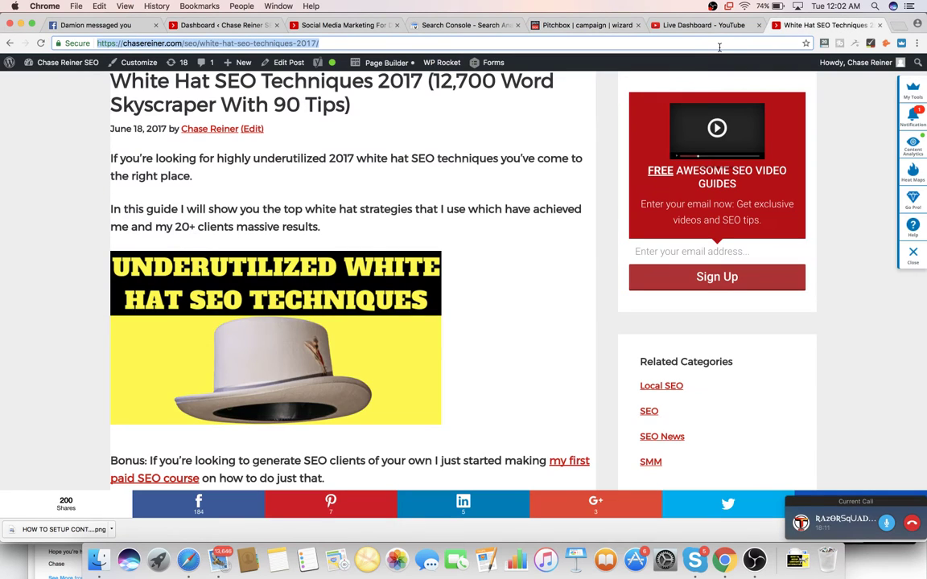
text(lsig)
key(Return)
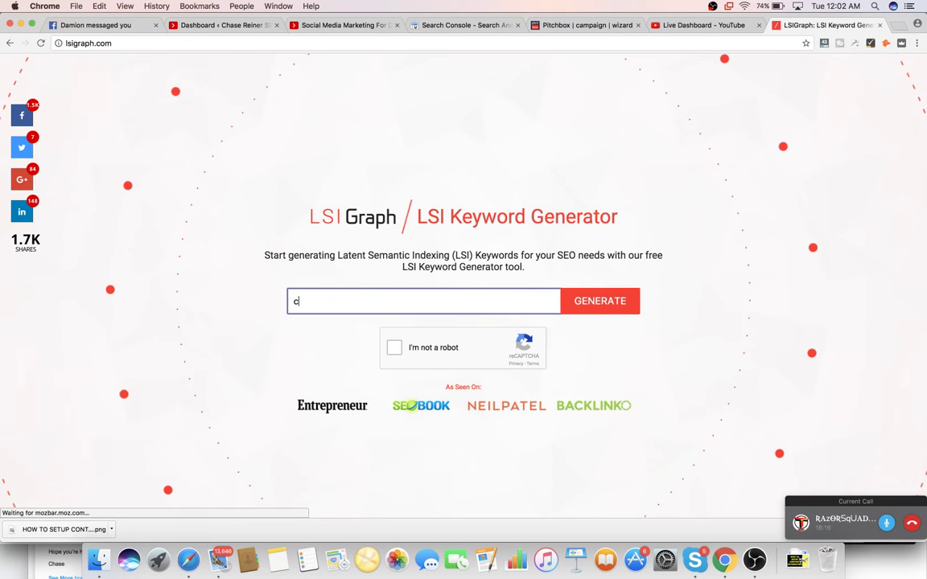
text(ce)
click(403, 346)
click(396, 341)
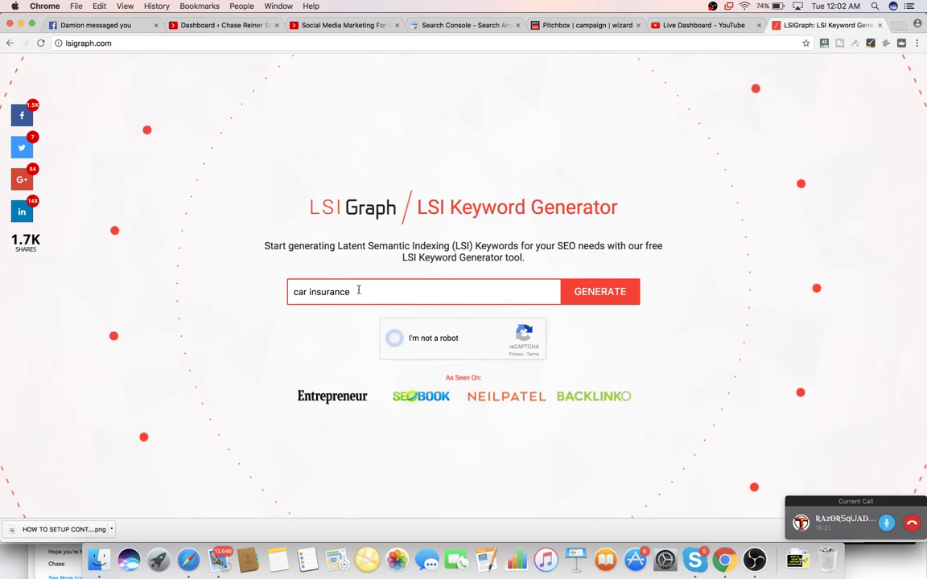
click(579, 295)
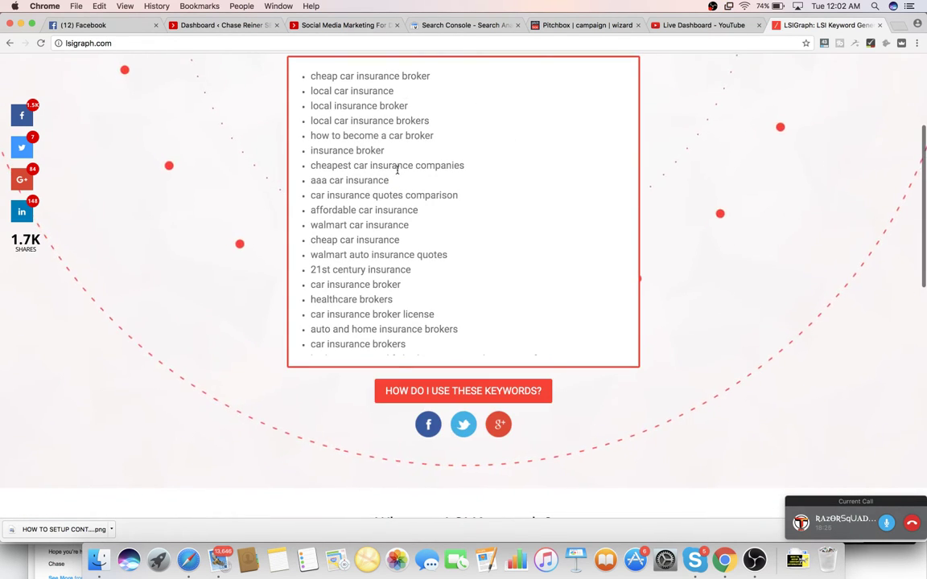
- Regenerate results for 'car insurance tips' and select the phrase 'car tip of the day'
scroll(396, 286, up, 4)
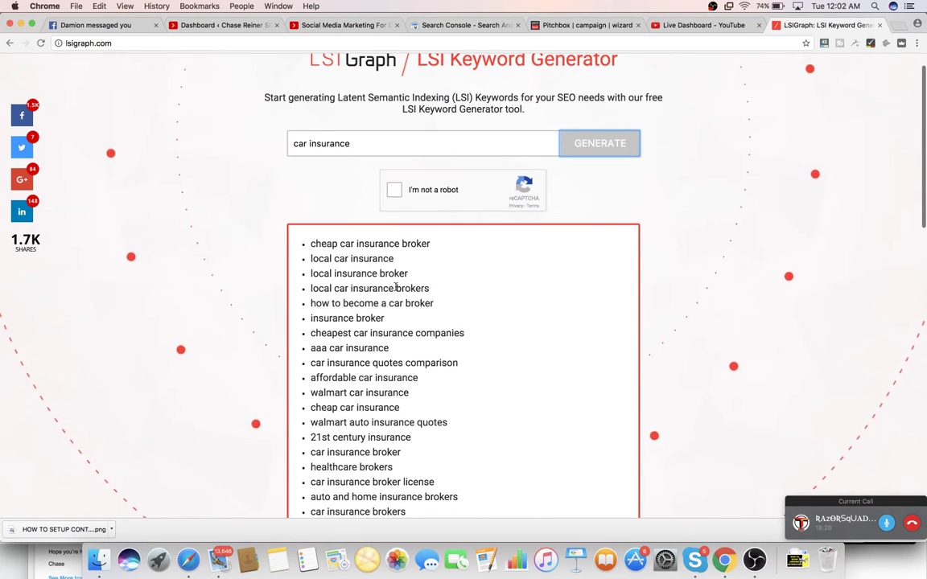
click(414, 142)
text(tips)
key(Return)
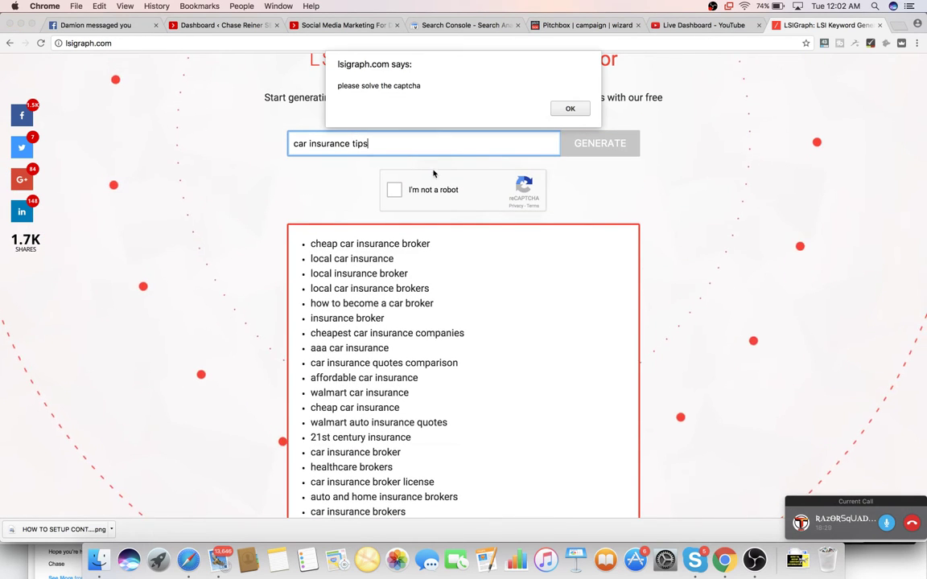
click(573, 107)
click(394, 190)
click(613, 145)
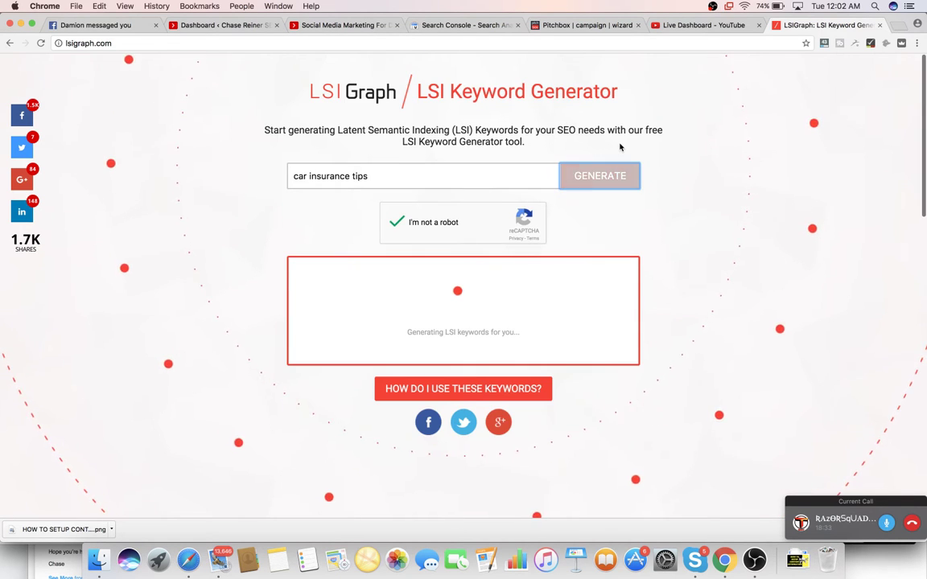
scroll(620, 145, down, 3)
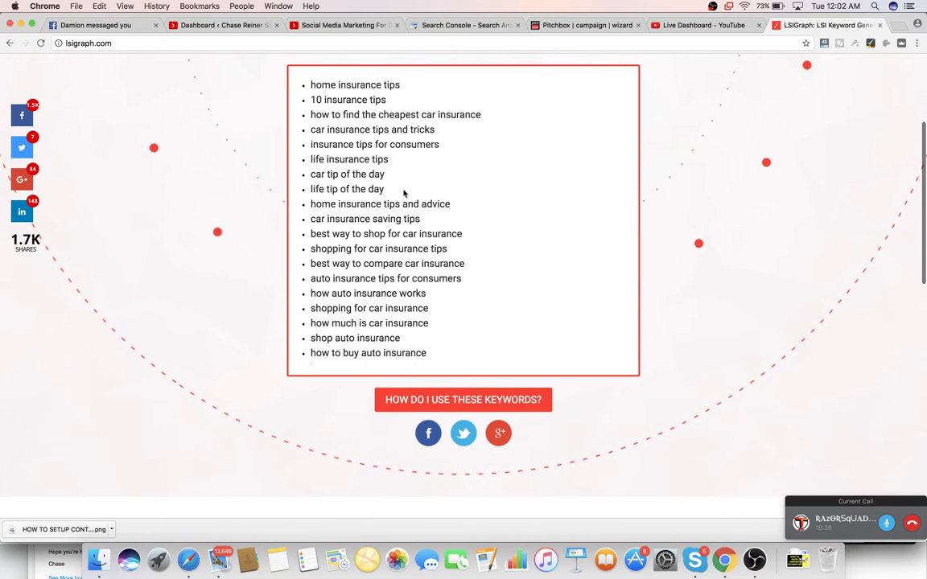
drag(310, 173, 389, 174)
key(super+c)
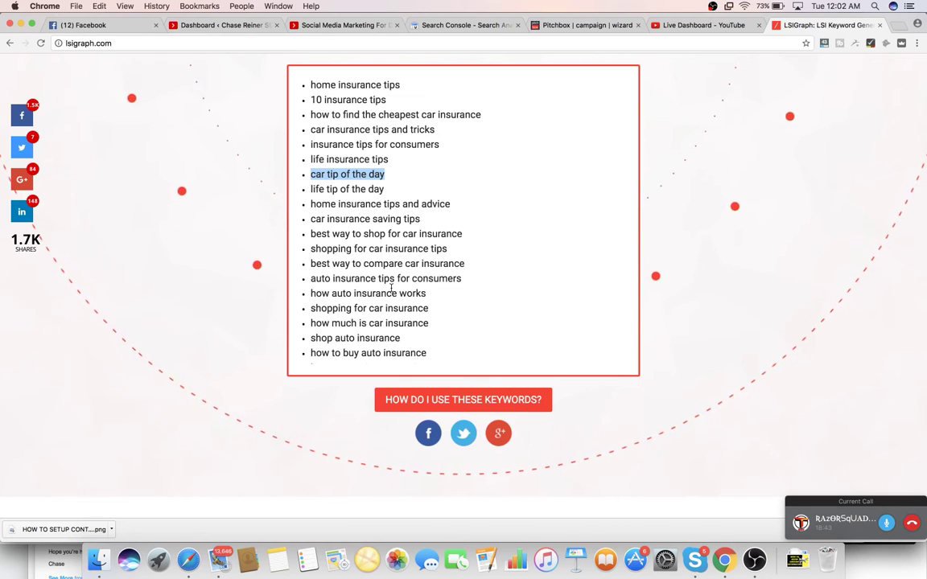
- Get ideas for 'car tip of the day' and add car care, sales, insurance and maintenance tip keywords
click(583, 25)
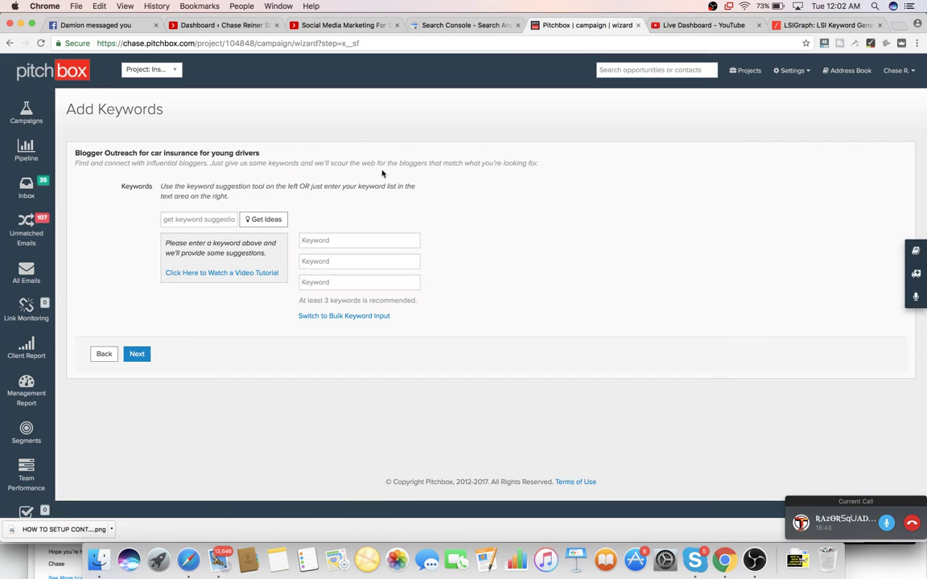
key(super+v)
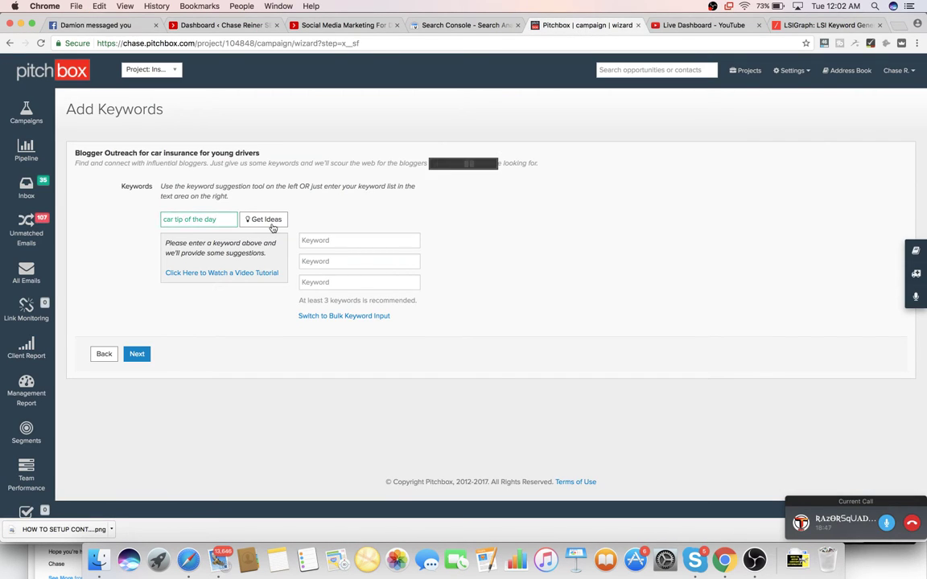
click(266, 220)
click(276, 242)
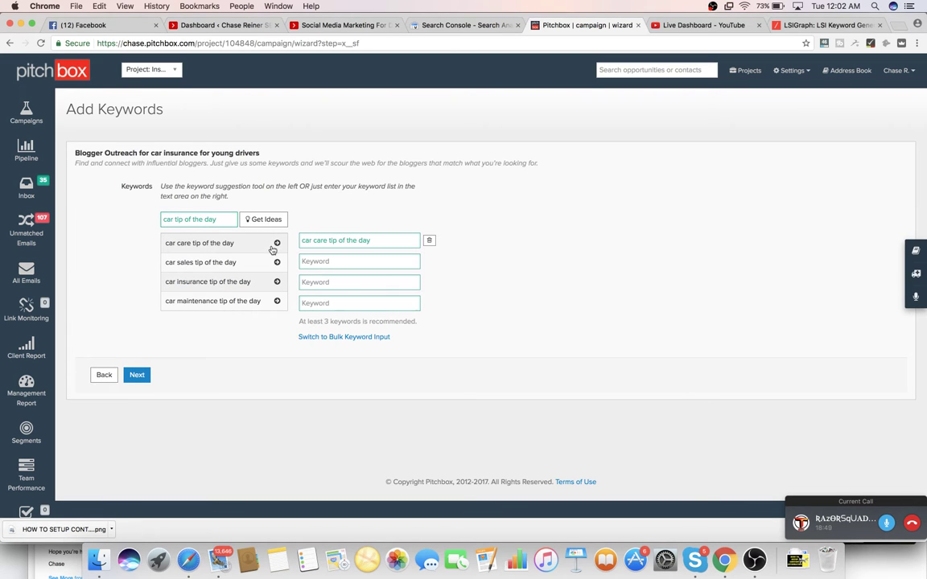
click(276, 262)
click(276, 280)
click(276, 300)
- Remove the car sales, car care and car maintenance tip of the day keywords
scroll(275, 298, down, 1)
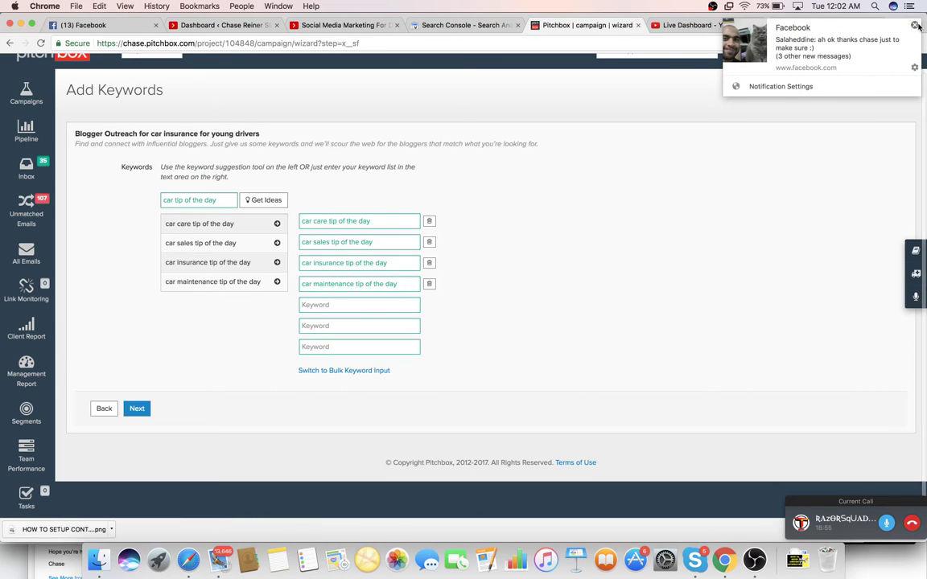
click(430, 242)
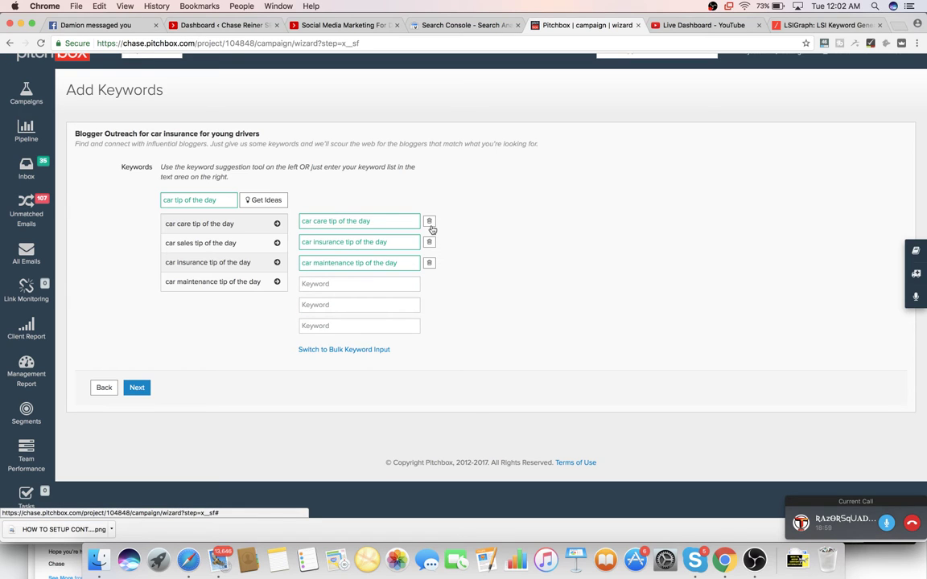
click(429, 221)
click(429, 243)
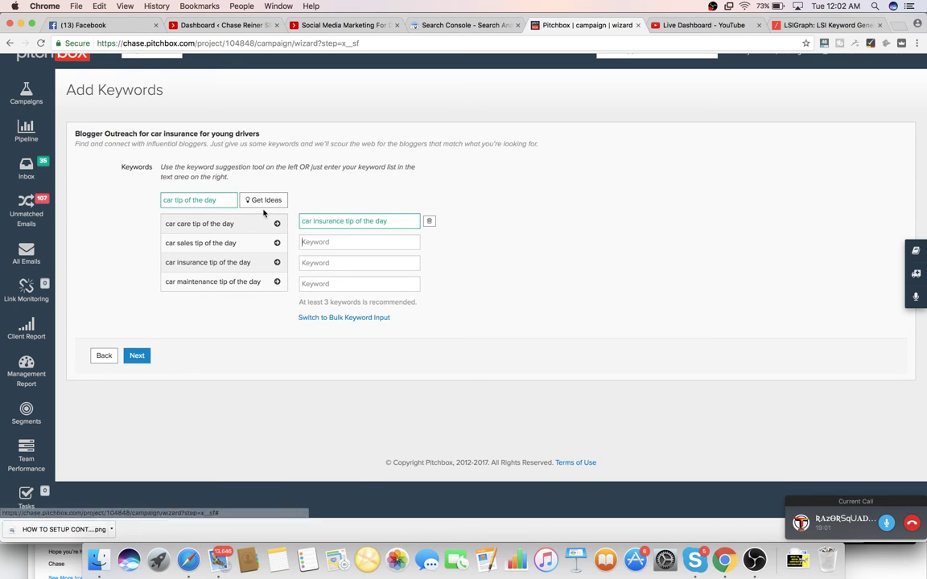
- Use 'car insurance tip of the day' as the seed and add the 'auto insurance tip of the day' suggestion
key(super+a)
key(super+c)
triple_click(199, 199)
key(super+v)
click(267, 202)
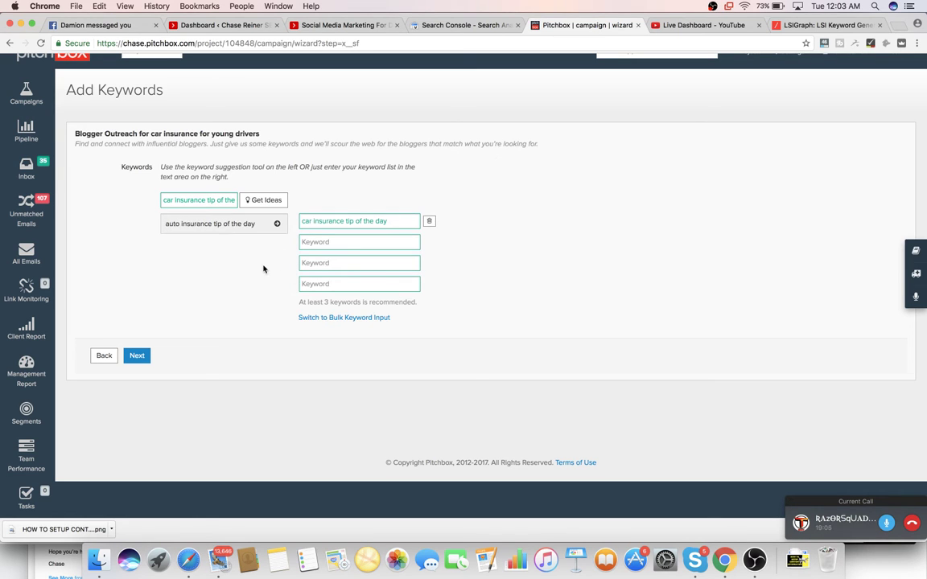
click(277, 224)
- Make 'auto insurance tip of the day' the seed and fetch its keyword ideas
triple_click(203, 199)
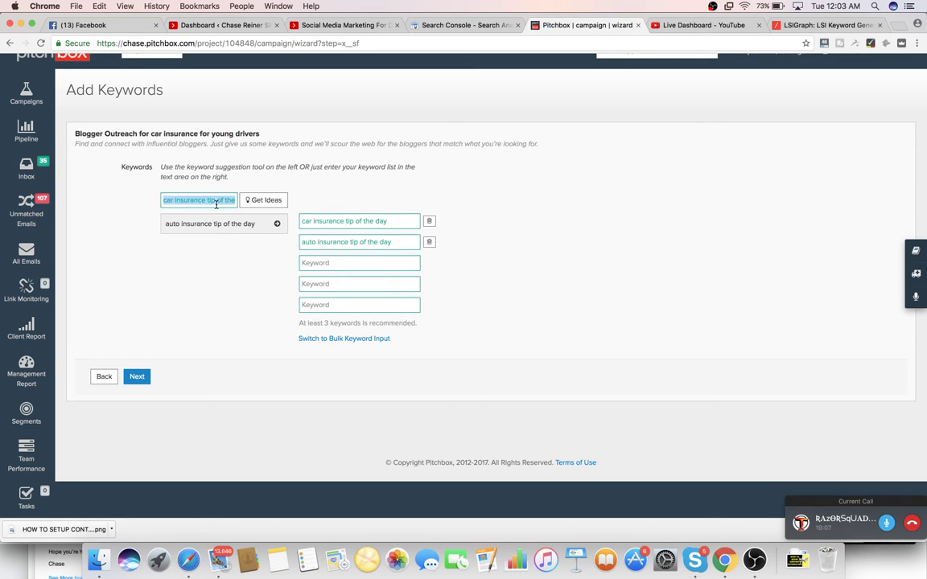
triple_click(354, 244)
triple_click(217, 199)
key(ctrl+v)
click(265, 200)
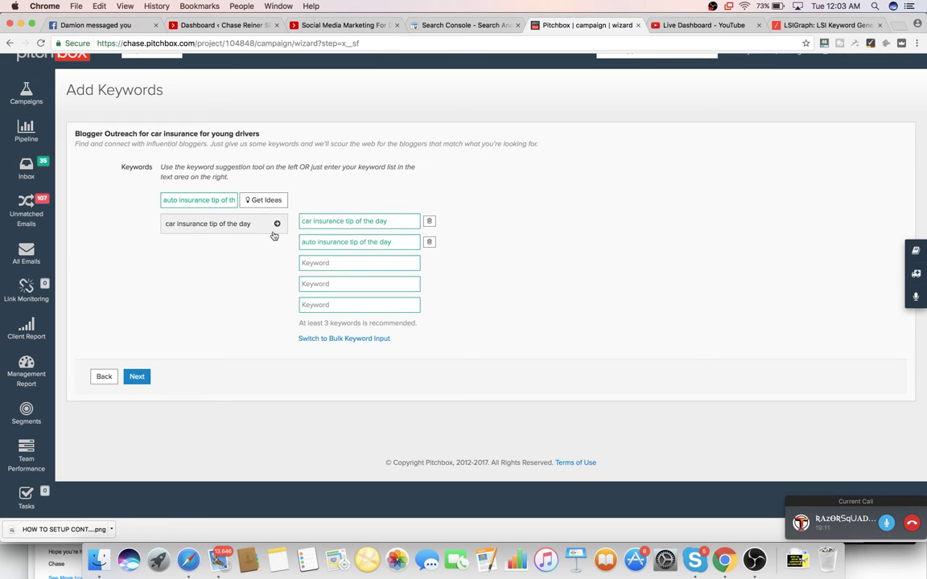
- Google 'auto insurance tip of the day' and select the related search 'trick to lower car insurance'
key(super+9)
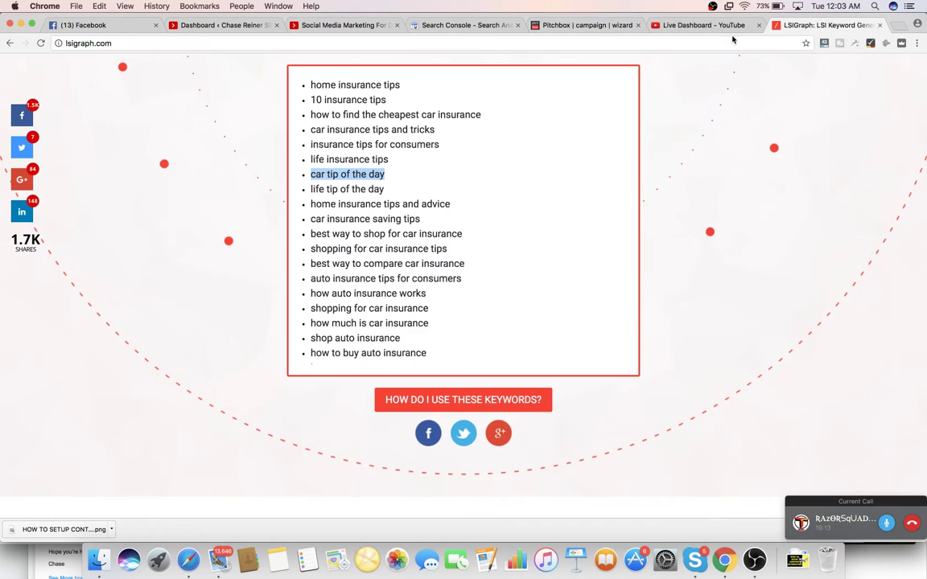
click(732, 41)
key(super+v)
key(Return)
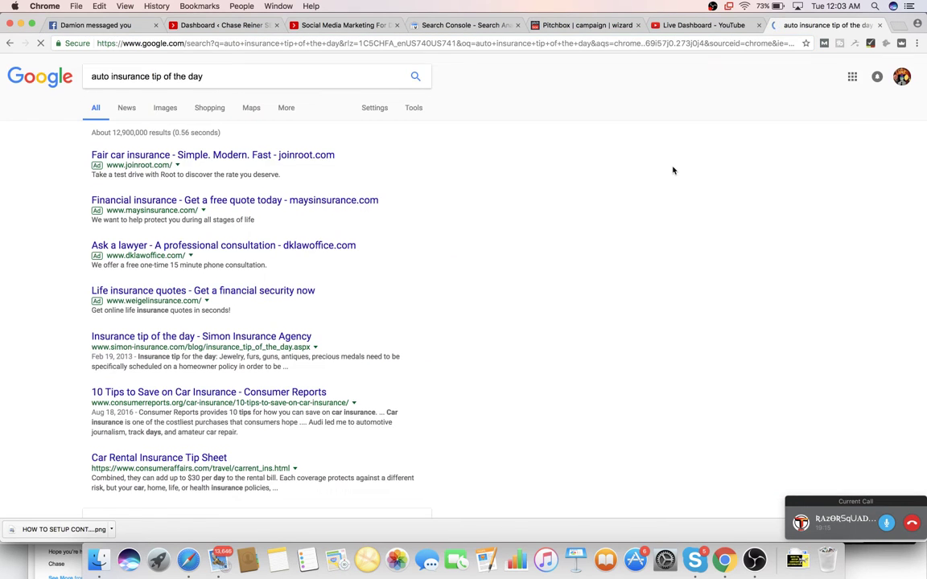
scroll(673, 170, down, 10)
scroll(672, 169, up, 1)
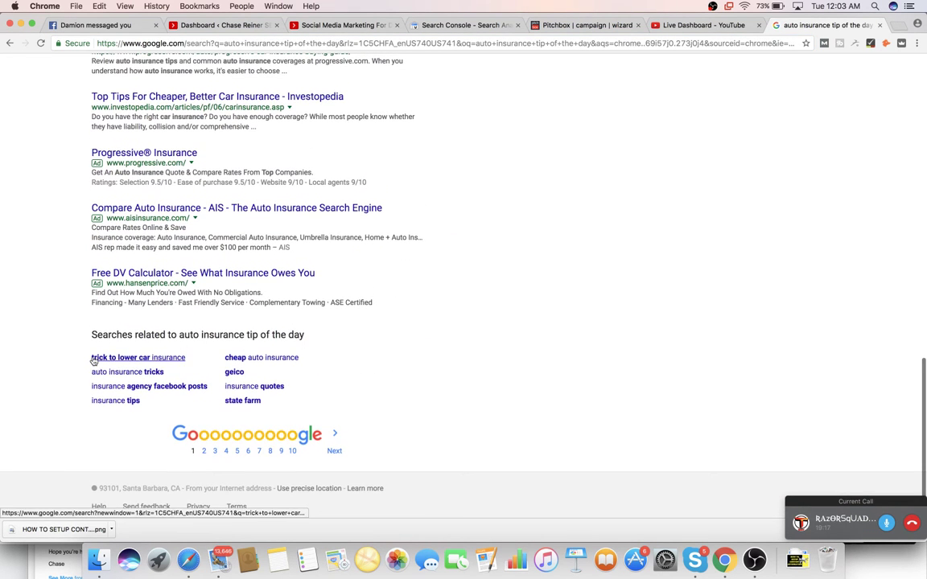
drag(84, 360, 185, 358)
- Get keyword ideas for the seed 'trick to lower car insurance'
click(593, 27)
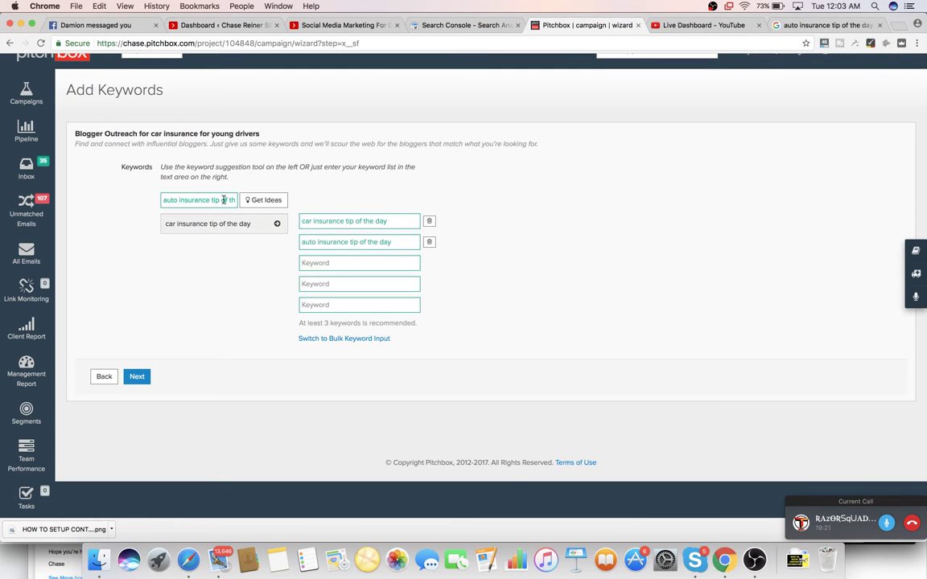
key(super+a)
key(super+v)
click(256, 199)
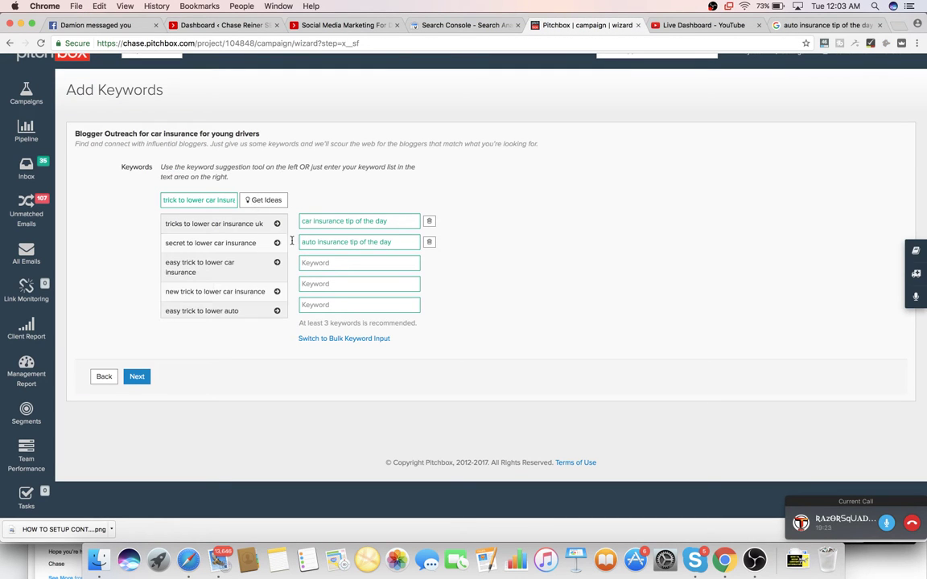
- Add six trick/secret-to-lower-insurance ideas as keywords, removing the 'tricks to lower car insurance uk' one
click(277, 243)
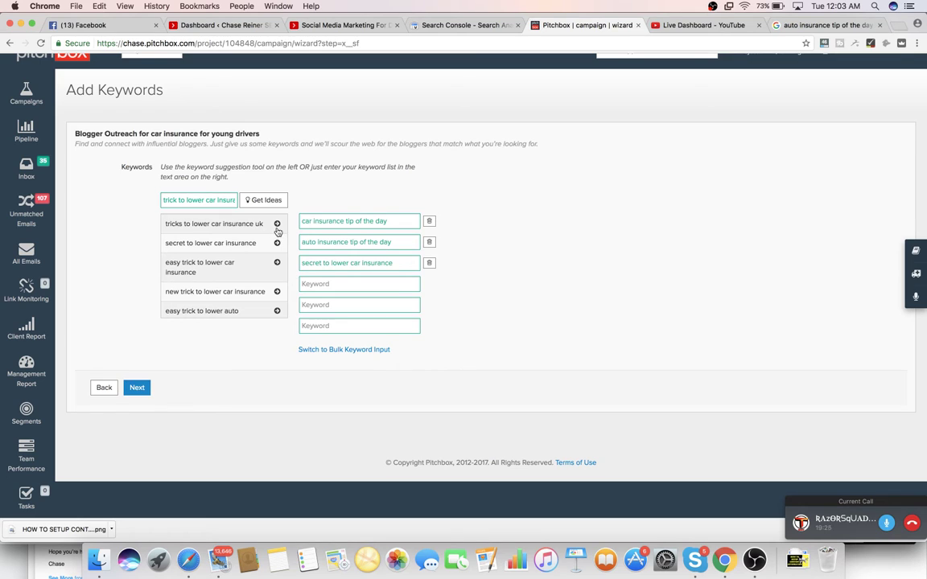
click(276, 224)
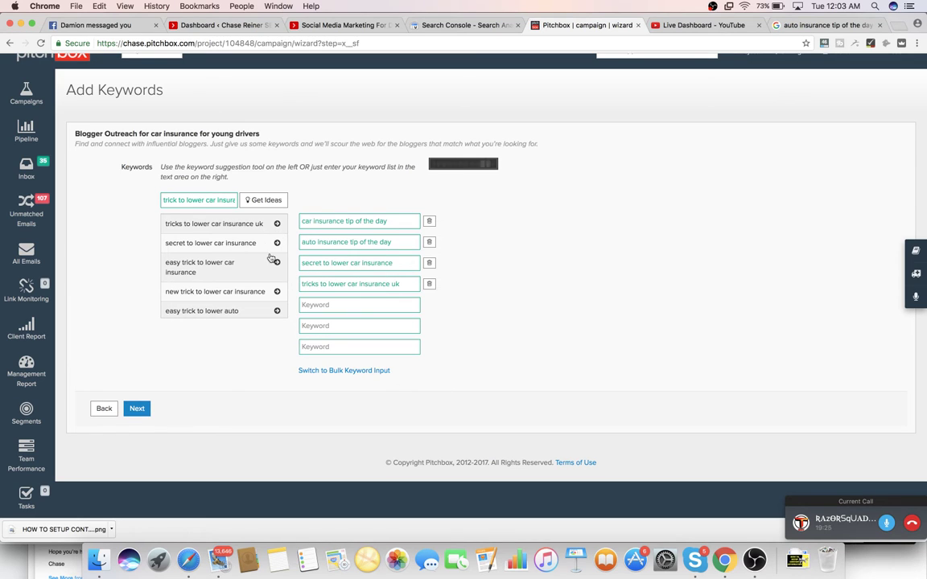
click(428, 284)
scroll(274, 257, down, 1)
click(277, 247)
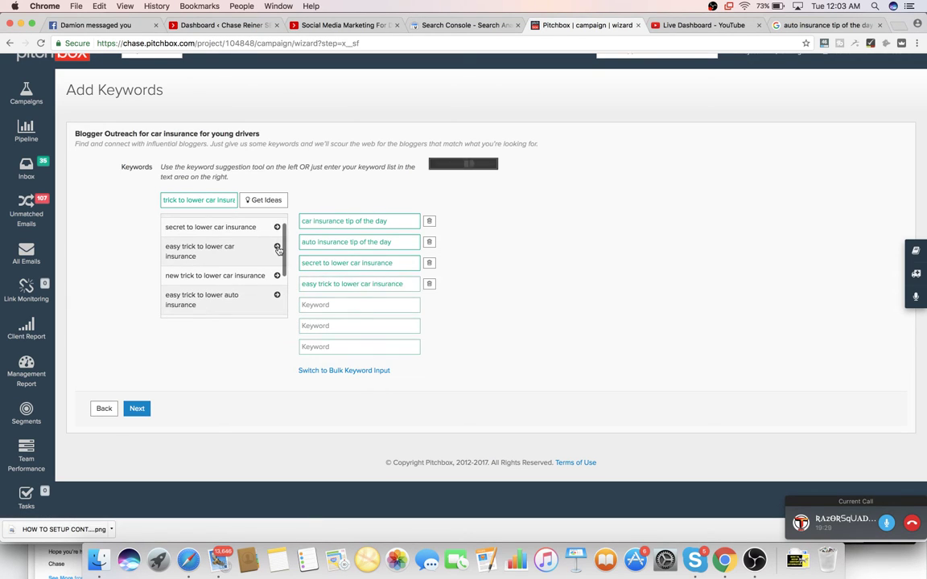
click(277, 275)
click(276, 295)
scroll(266, 302, down, 1)
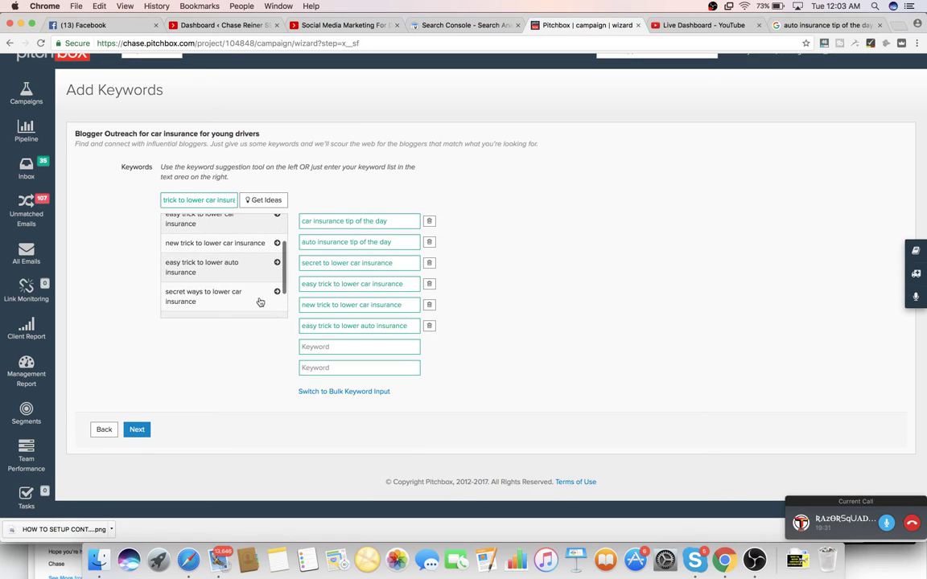
click(277, 296)
scroll(253, 297, down, 2)
click(255, 290)
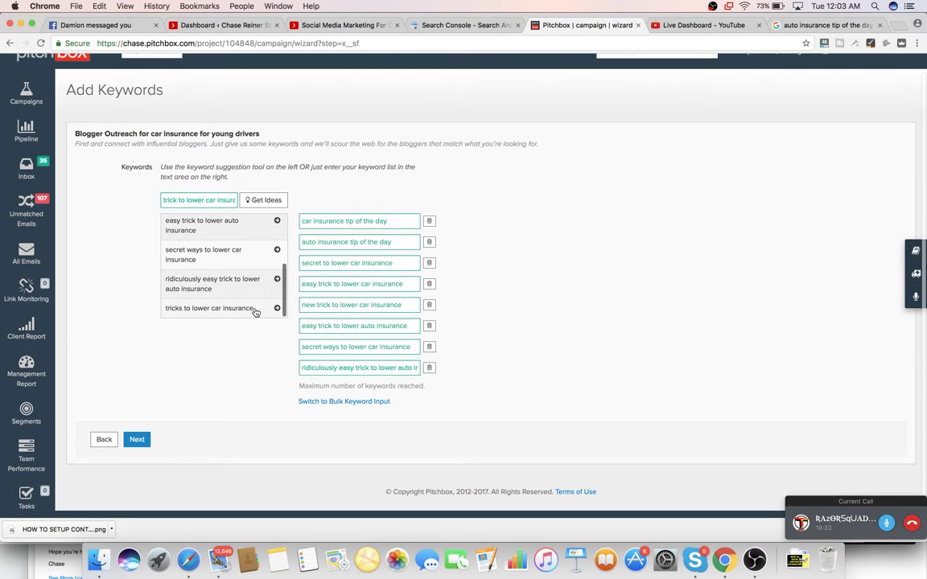
- Complete the keyword step so 'car insurance for young drivers' begins prospecting at 10%
click(138, 439)
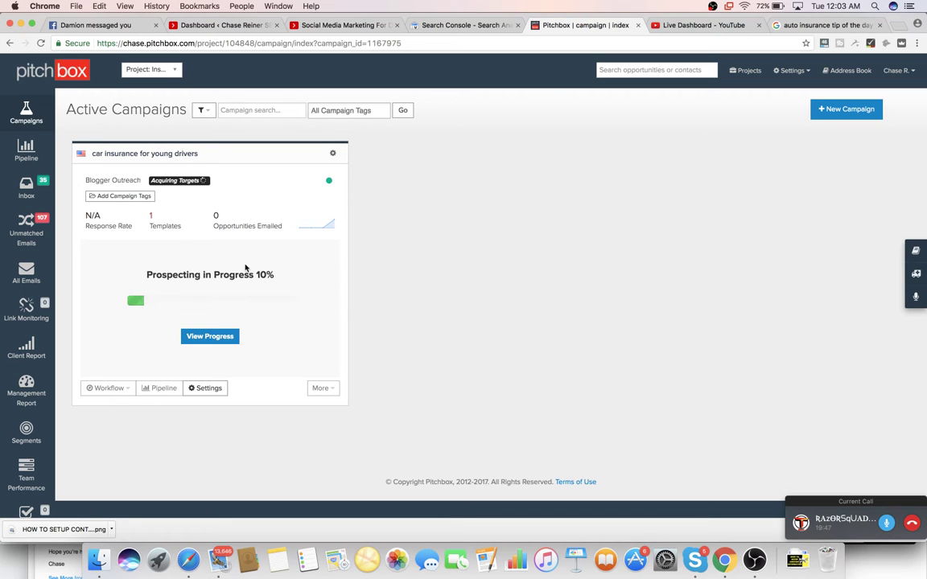
click(704, 26)
click(593, 26)
- Open the campaign's Templates & Email Sequence settings and review The Godfather Offer Day 1 email
click(208, 389)
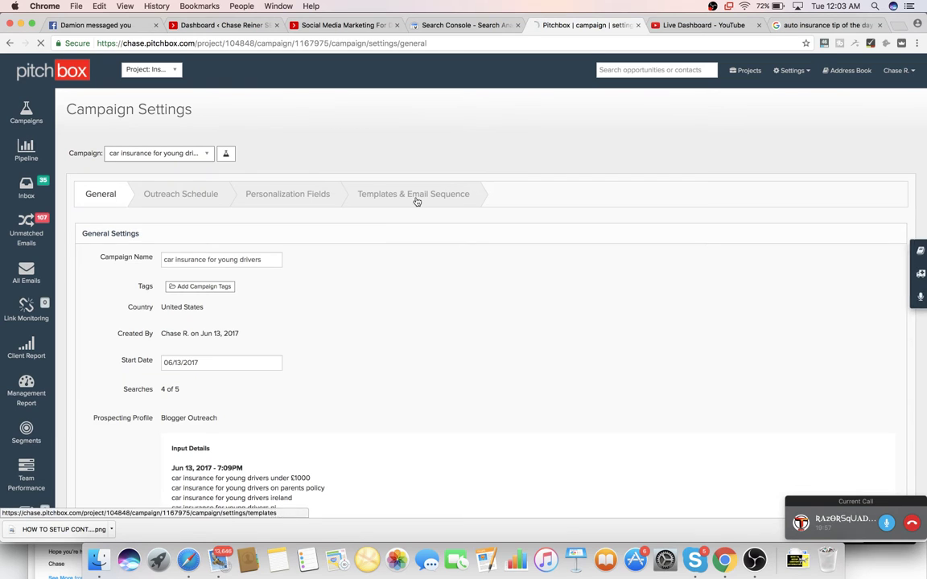
click(417, 197)
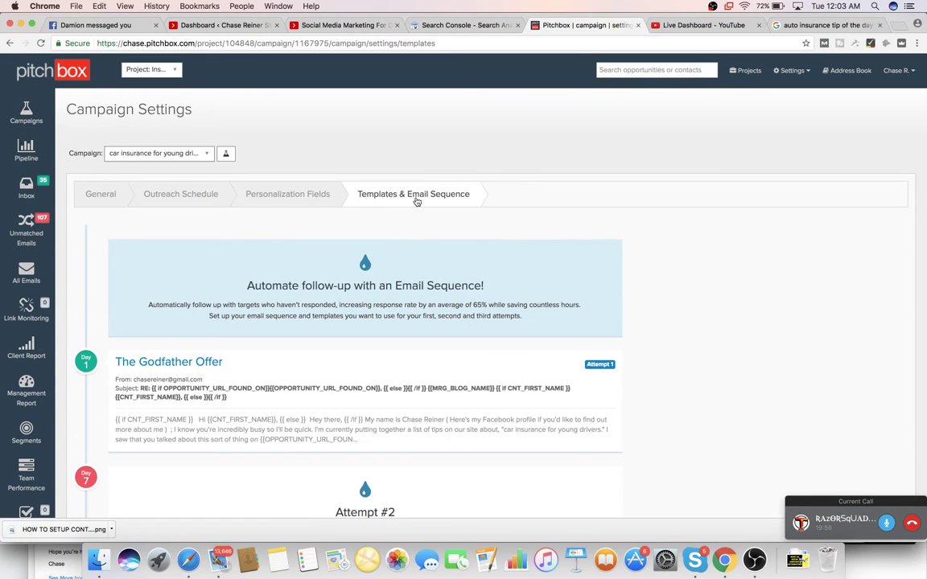
scroll(416, 201, down, 2)
scroll(416, 201, down, 3)
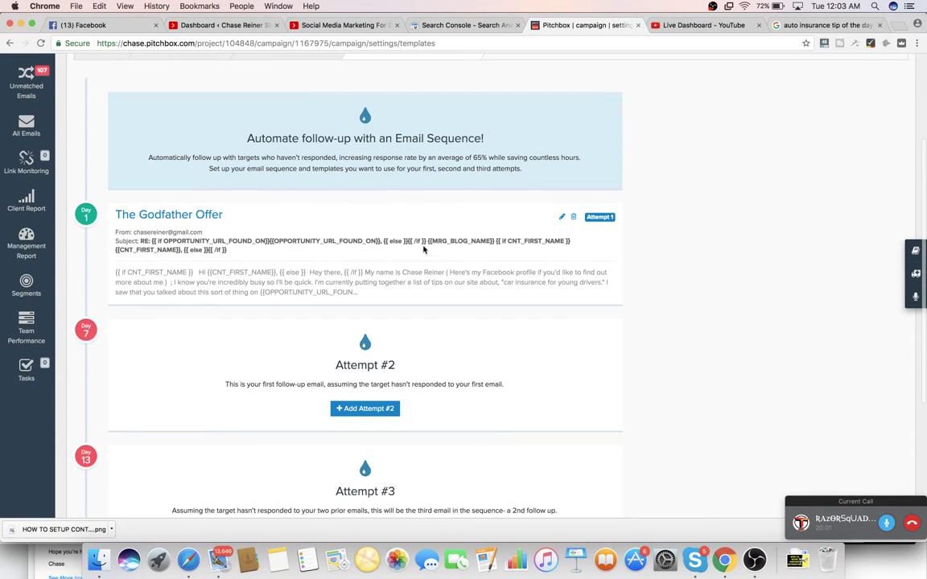
scroll(495, 222, up, 1)
scroll(495, 222, down, 4)
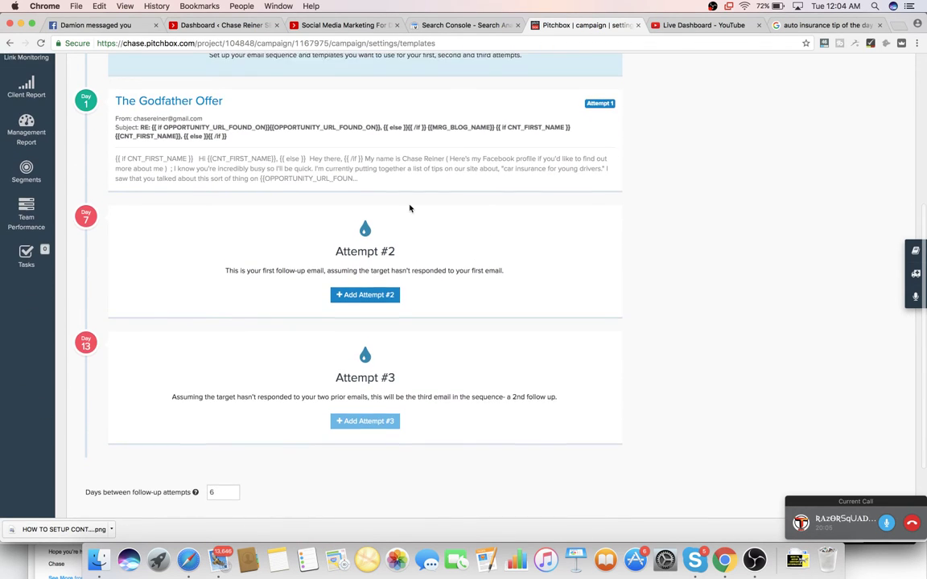
scroll(496, 222, up, 1)
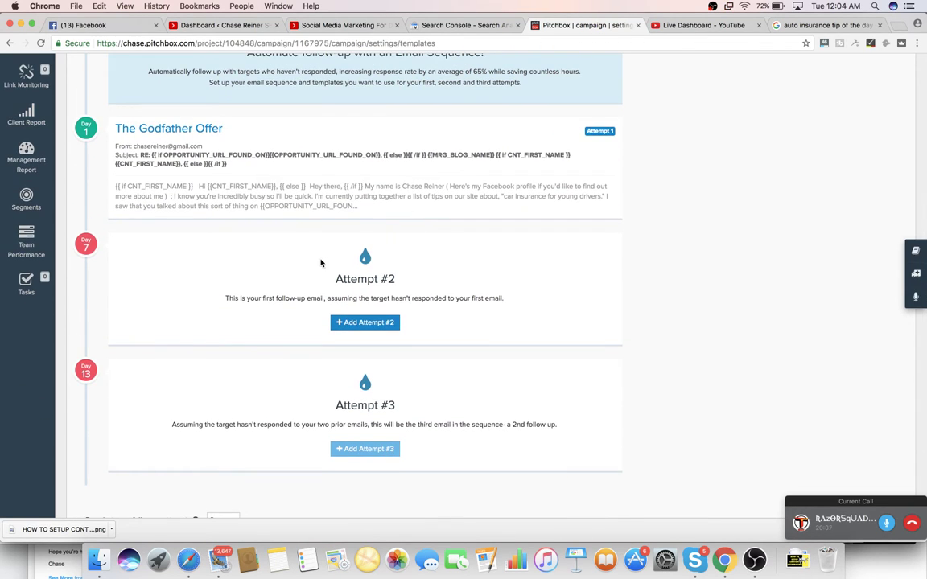
scroll(327, 258, down, 2)
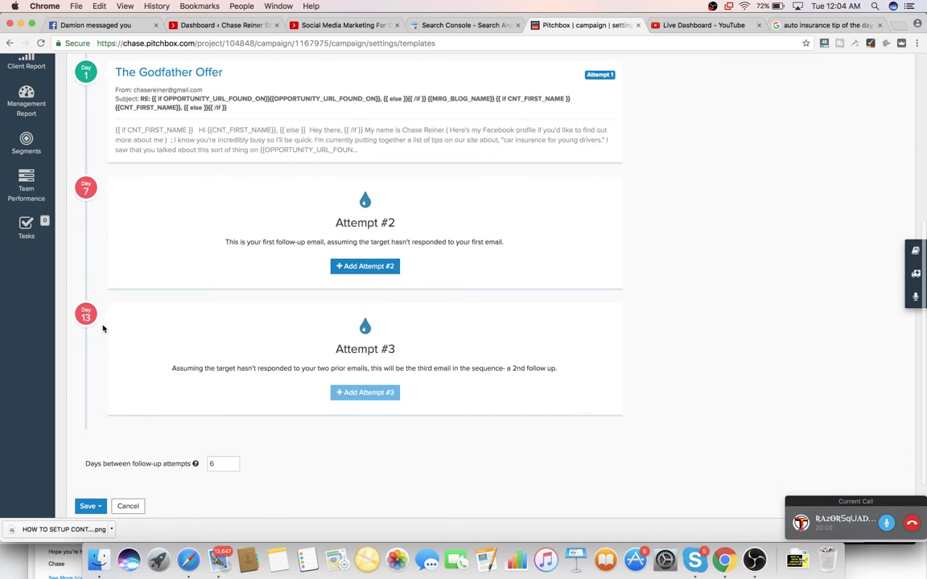
scroll(110, 319, up, 1)
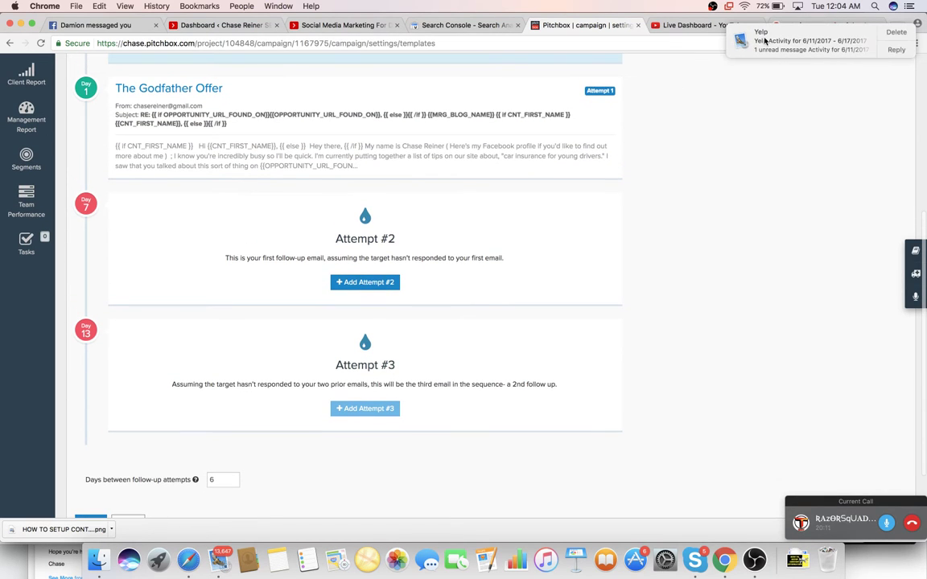
scroll(674, 142, up, 3)
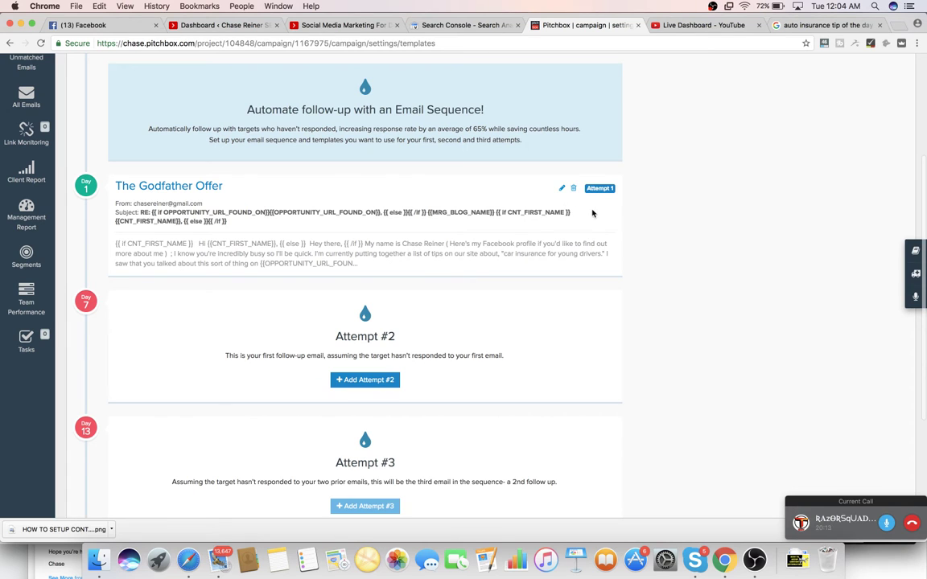
click(562, 188)
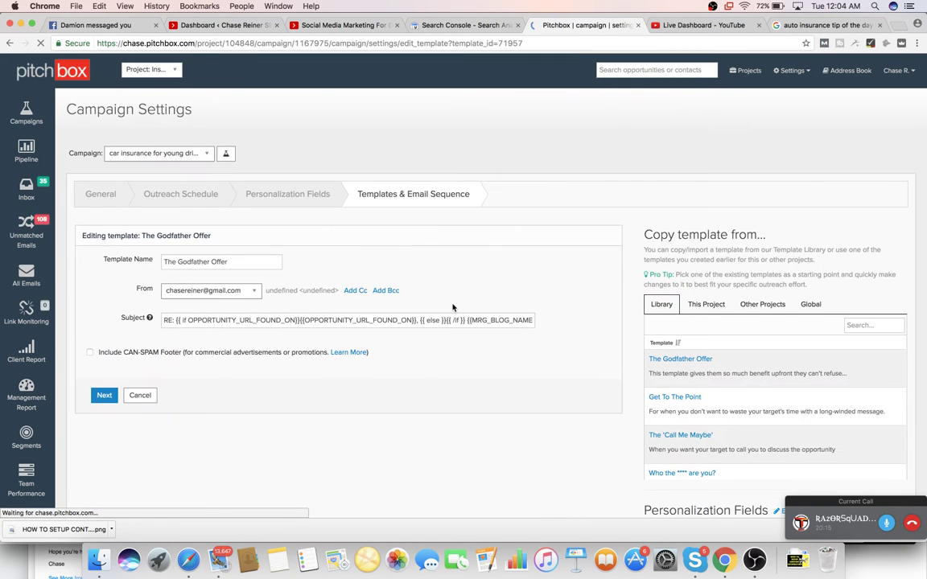
scroll(453, 306, down, 3)
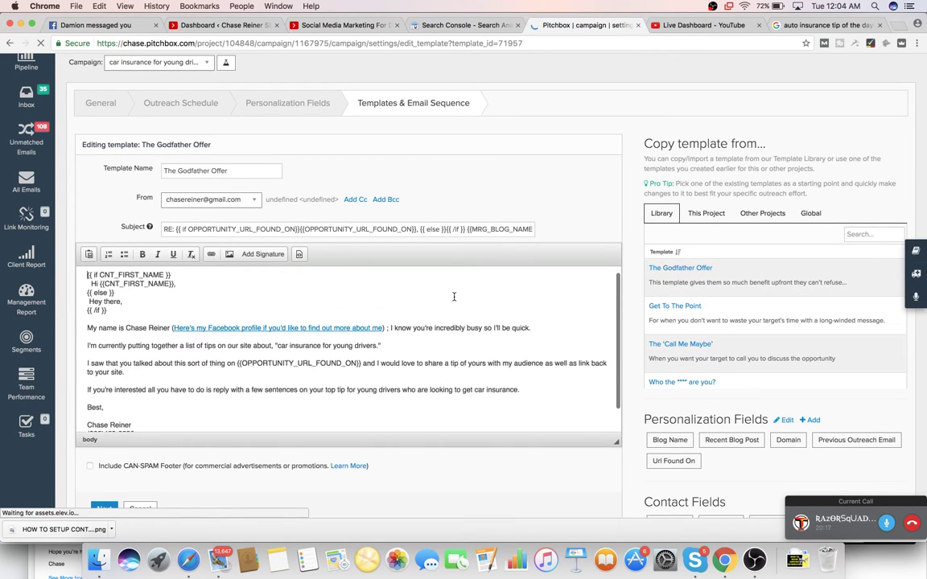
scroll(454, 297, down, 5)
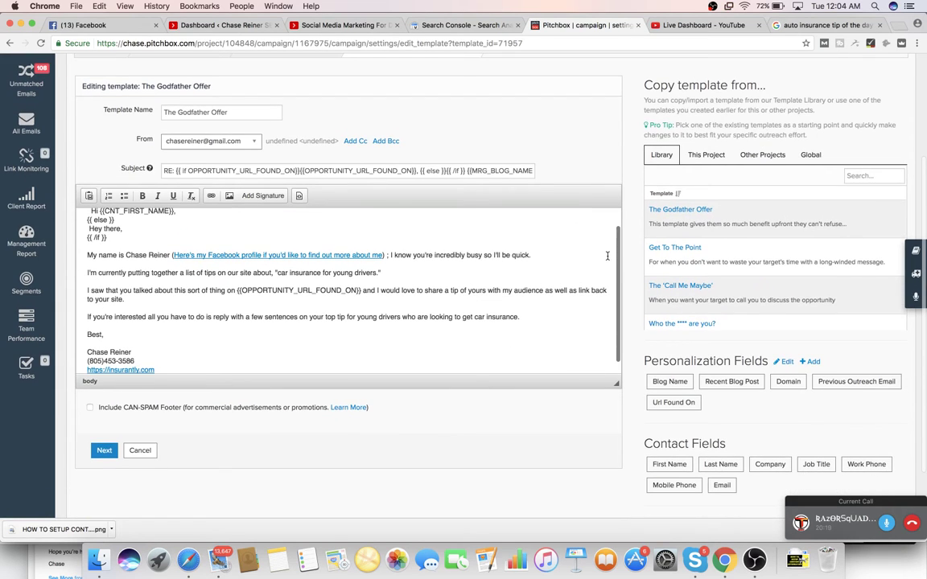
scroll(512, 217, up, 2)
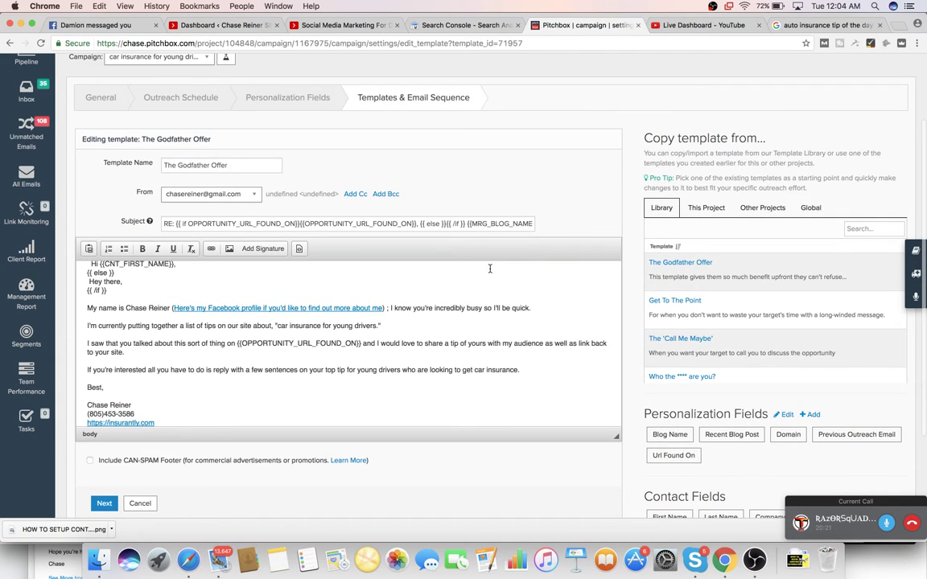
triple_click(328, 225)
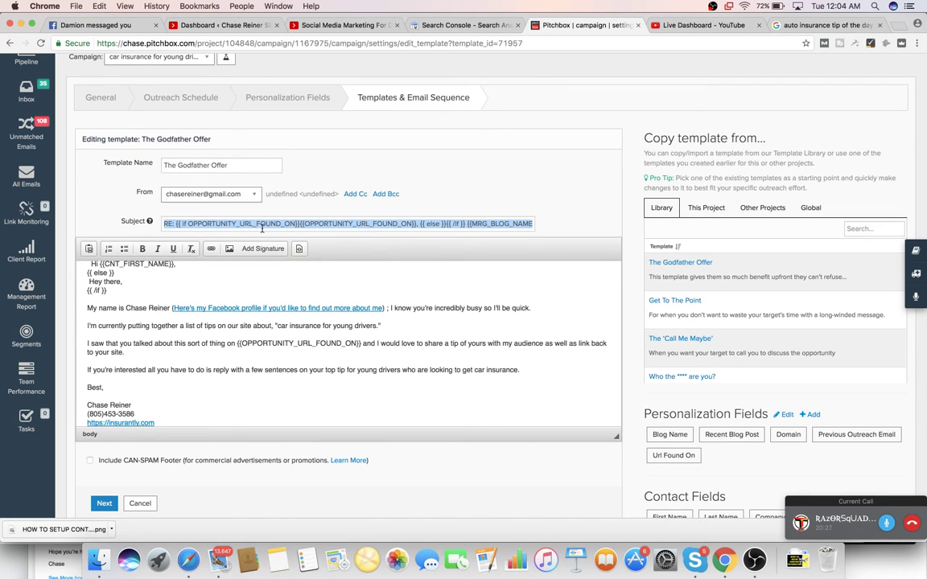
click(262, 229)
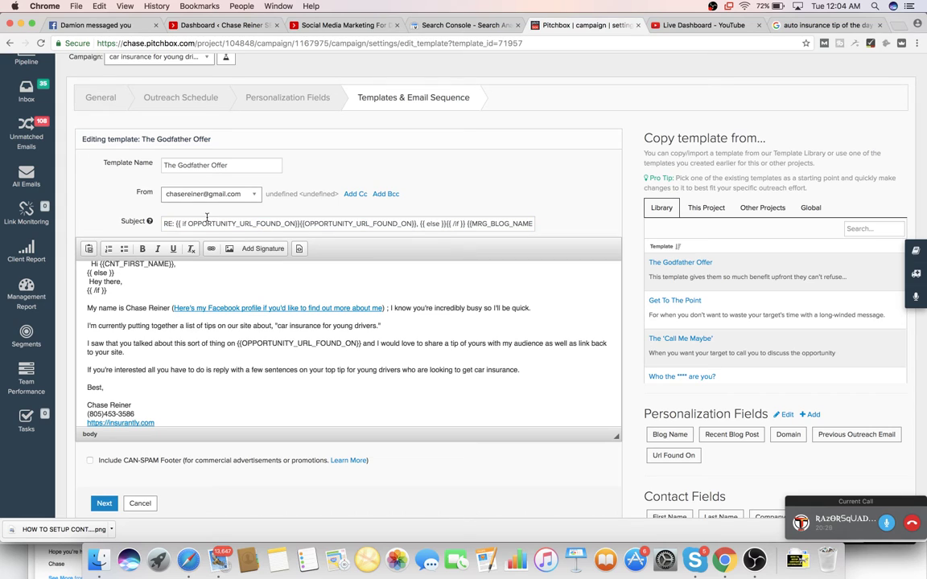
drag(181, 224, 531, 223)
double_click(517, 226)
click(232, 223)
scroll(290, 224, right, 5)
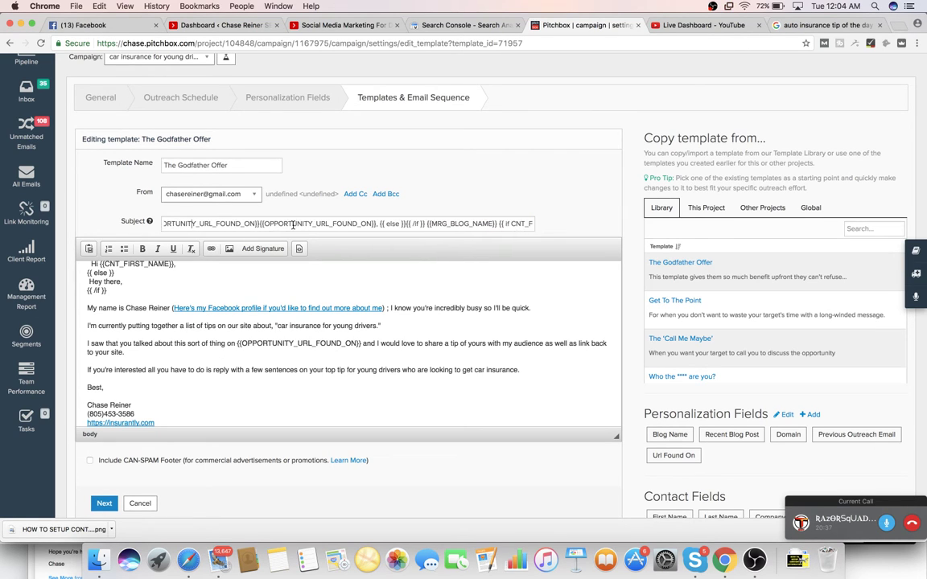
scroll(293, 225, right, 3)
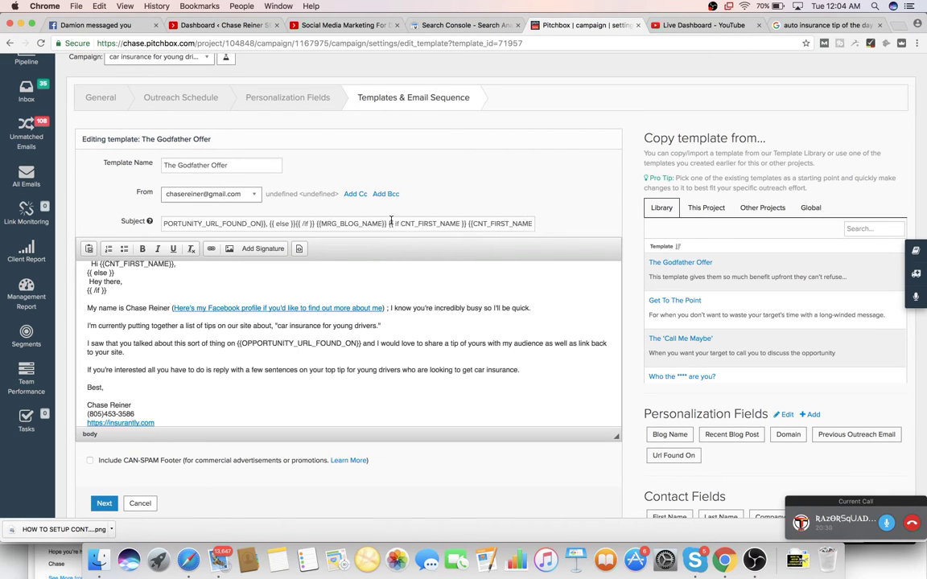
double_click(444, 224)
click(445, 224)
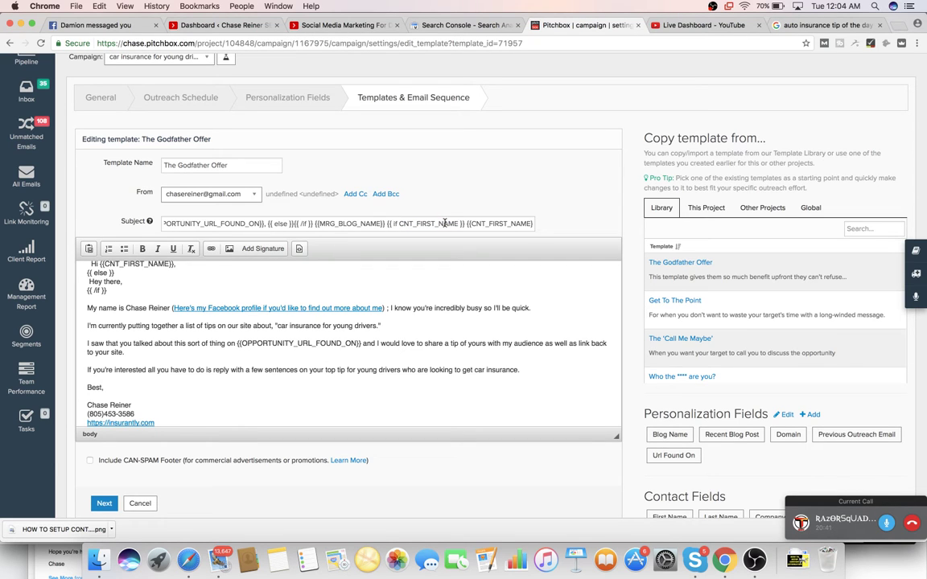
scroll(317, 266, up, 2)
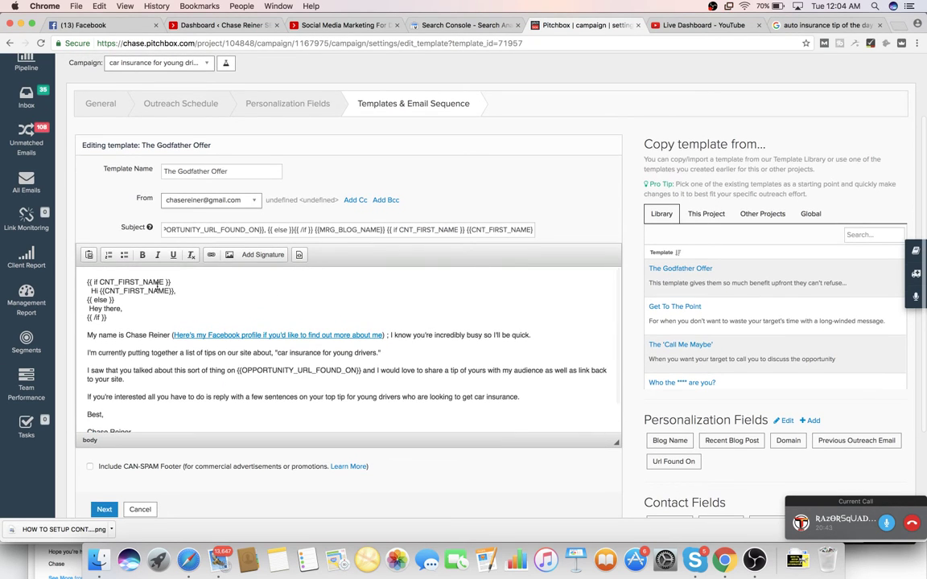
scroll(164, 306, up, 1)
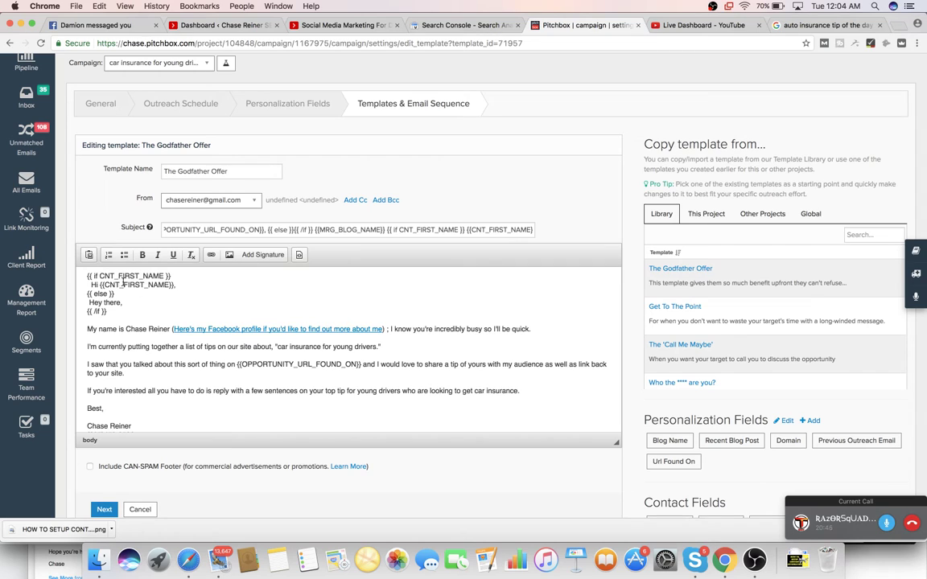
scroll(119, 305, down, 1)
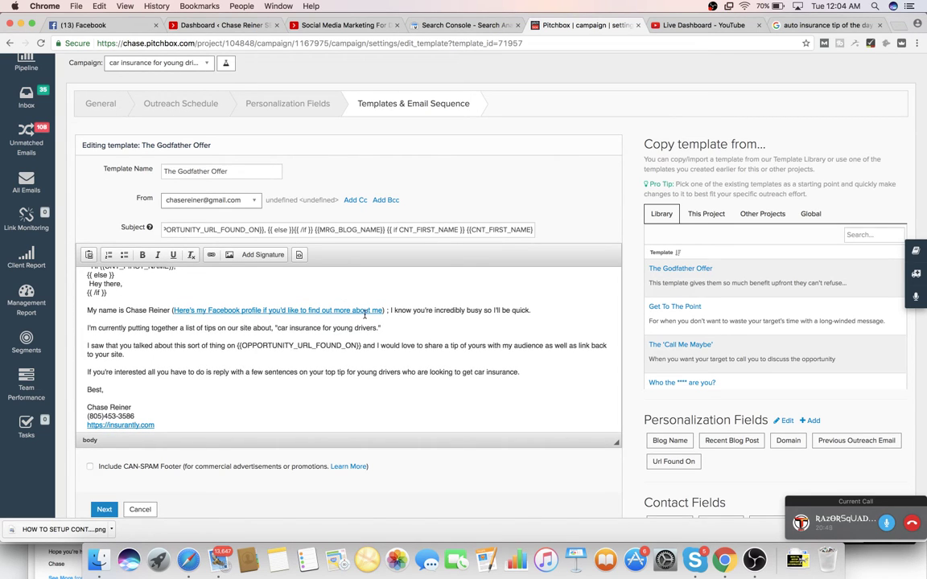
scroll(384, 319, down, 1)
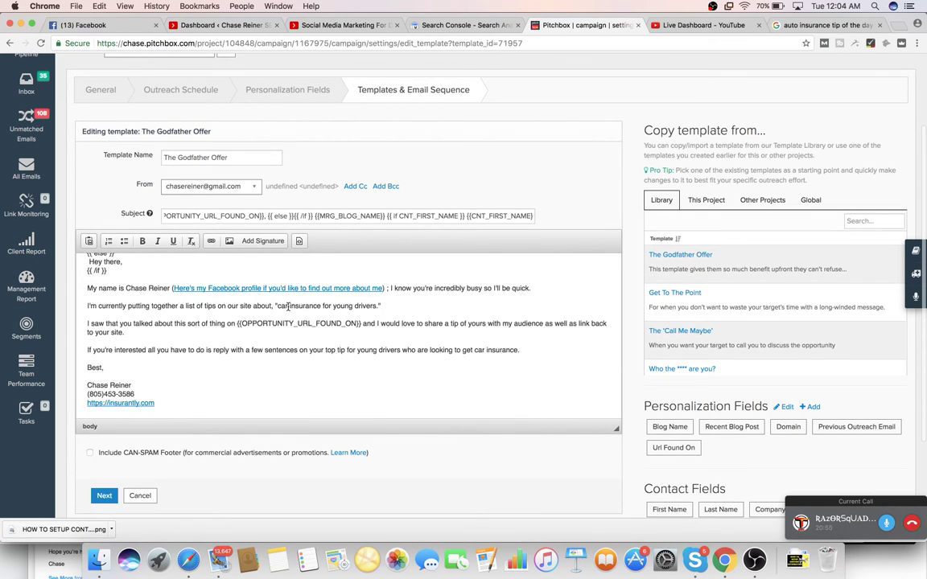
scroll(288, 306, down, 2)
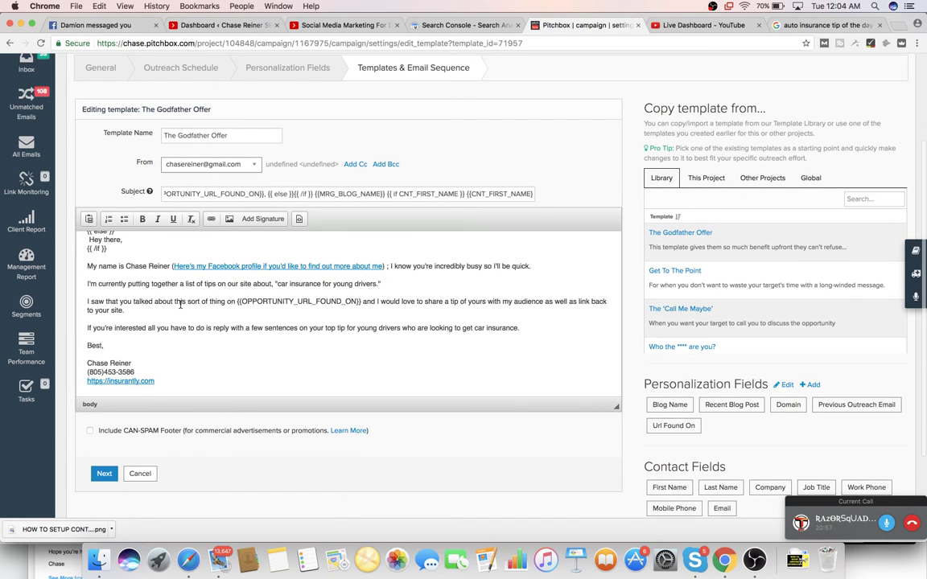
drag(261, 302, 374, 303)
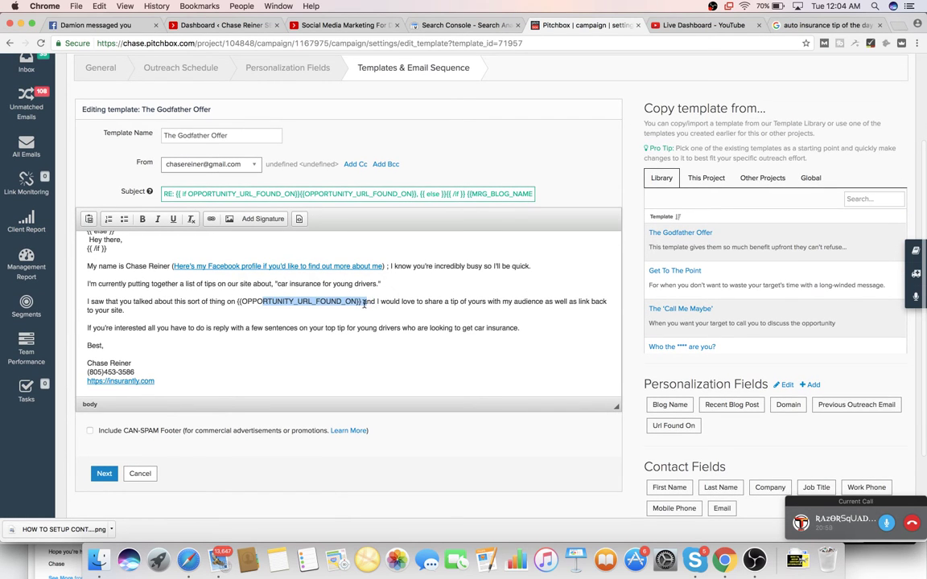
key(shift+Down)
key(Right)
key(shift+Up)
key(Right)
click(296, 302)
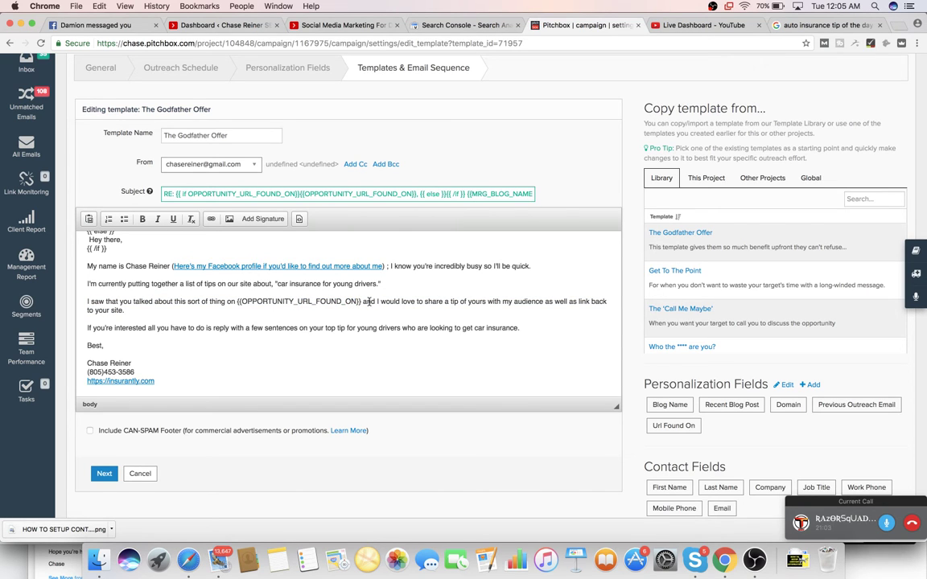
scroll(364, 298, down, 1)
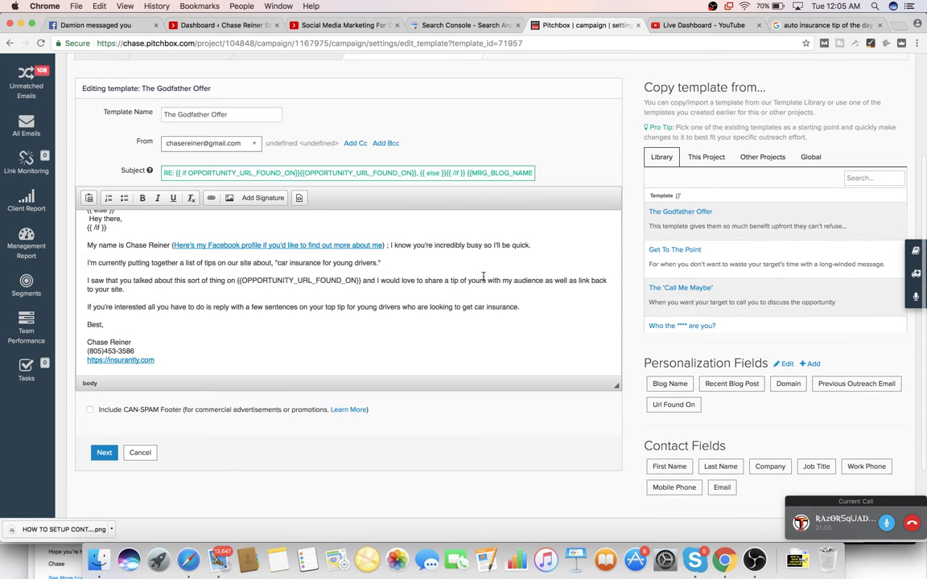
- Enable the CAN-SPAM footer and replace its business name and street address
click(90, 410)
scroll(242, 362, down, 1)
drag(89, 443, 137, 442)
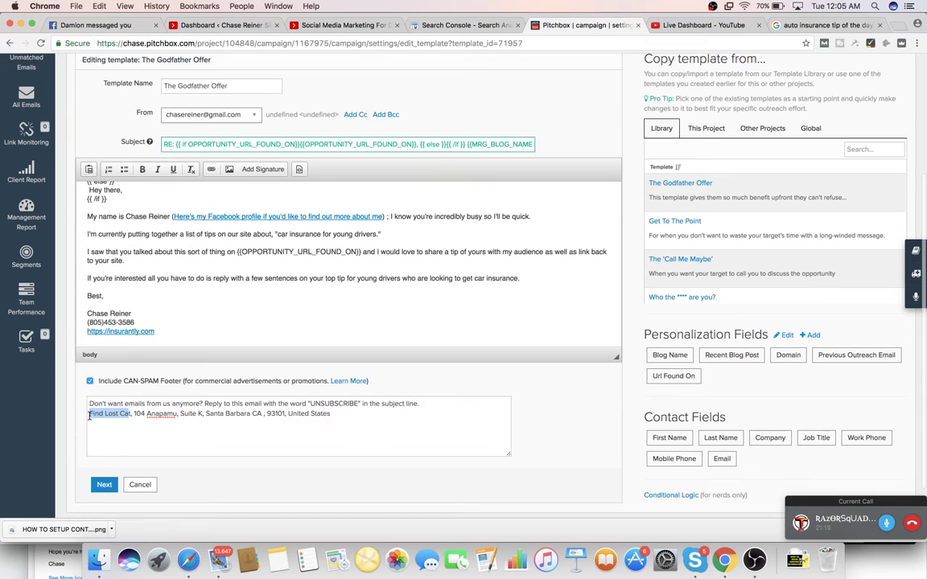
key(BackSpace)
text(,)
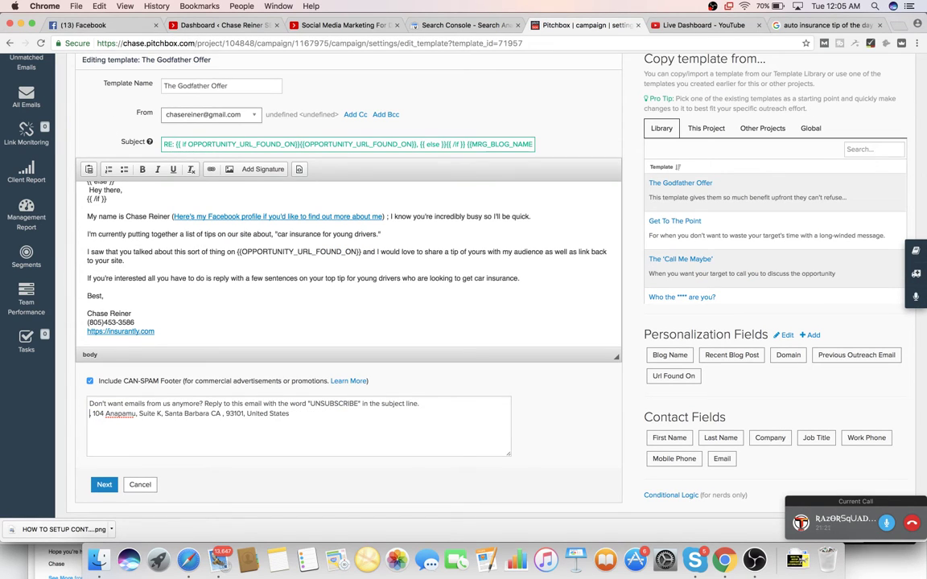
text(Chase )
text(Reiner SEO)
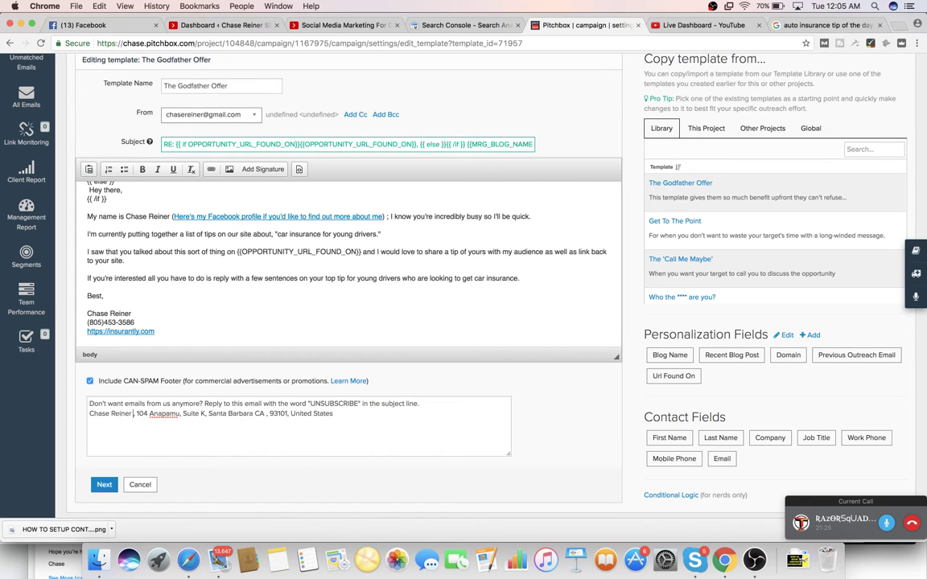
drag(151, 413, 348, 414)
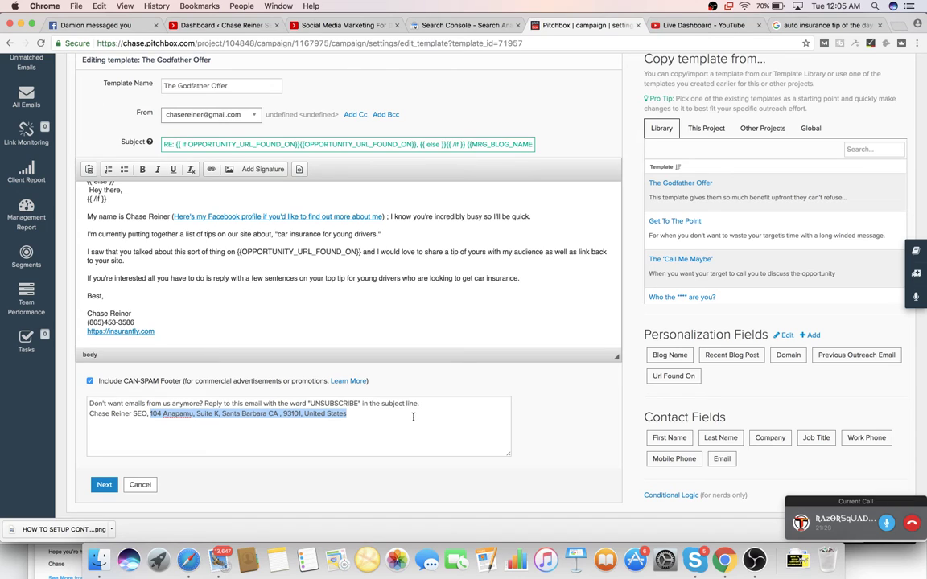
text(10)
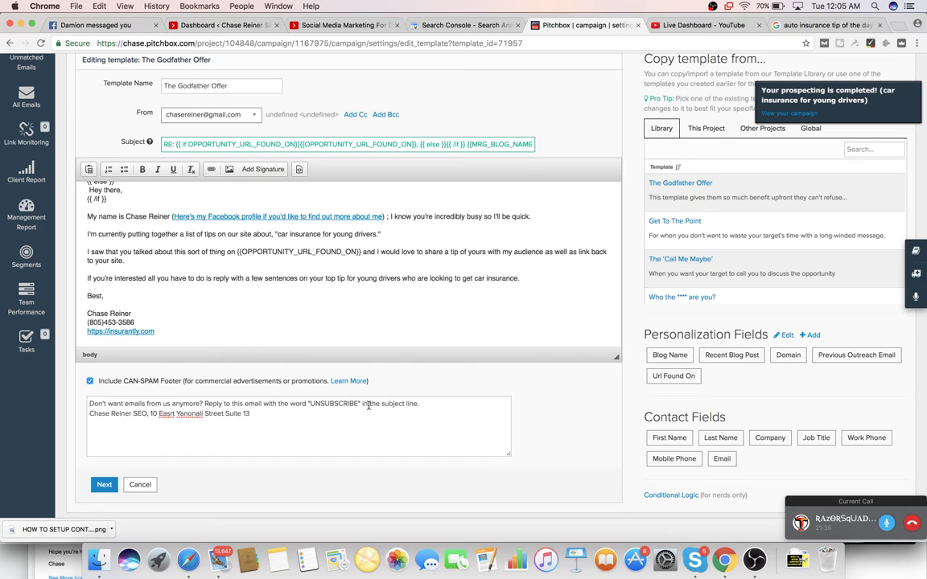
- Rewrite the footer's opening to 'Don't want me to email you anymore? Reply unsubscribe...'
drag(443, 406, 87, 404)
text(Don't want me to e)
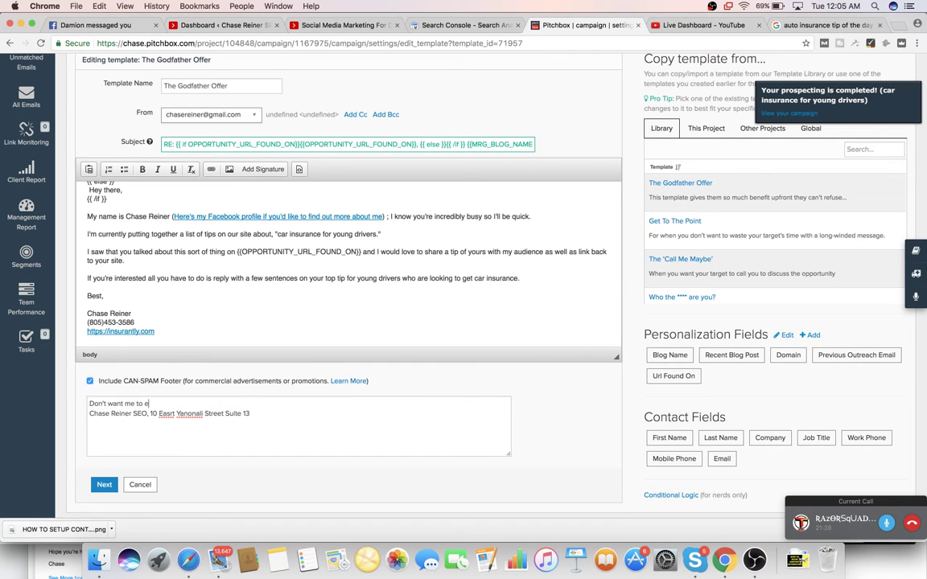
text(mail you anymore? Reply unsubscribe if so in the usb)
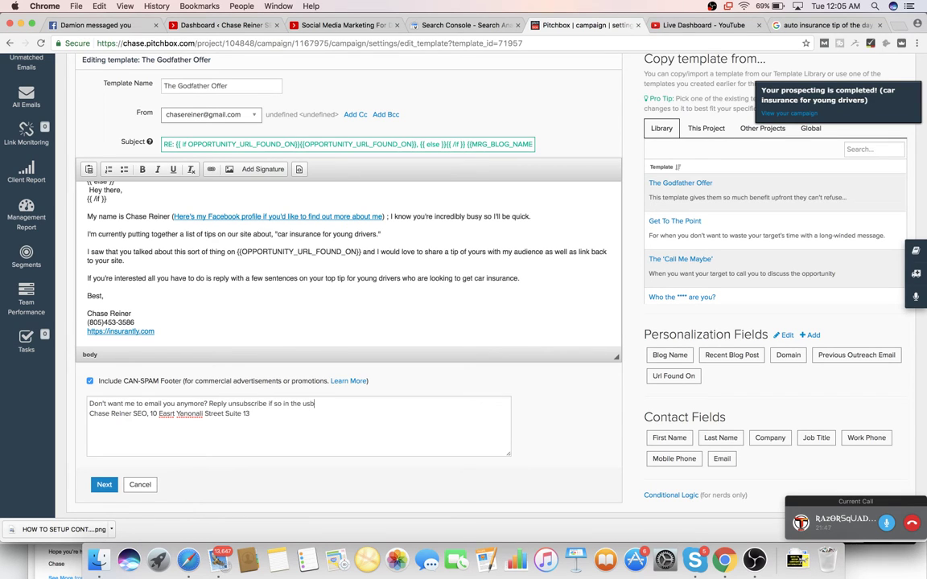
key(BackSpace)
key(BackSpace)
key(BackSpace)
key(BackSpace)
key(BackSpace)
key(BackSpace)
key(BackSpace)
text(subject line)
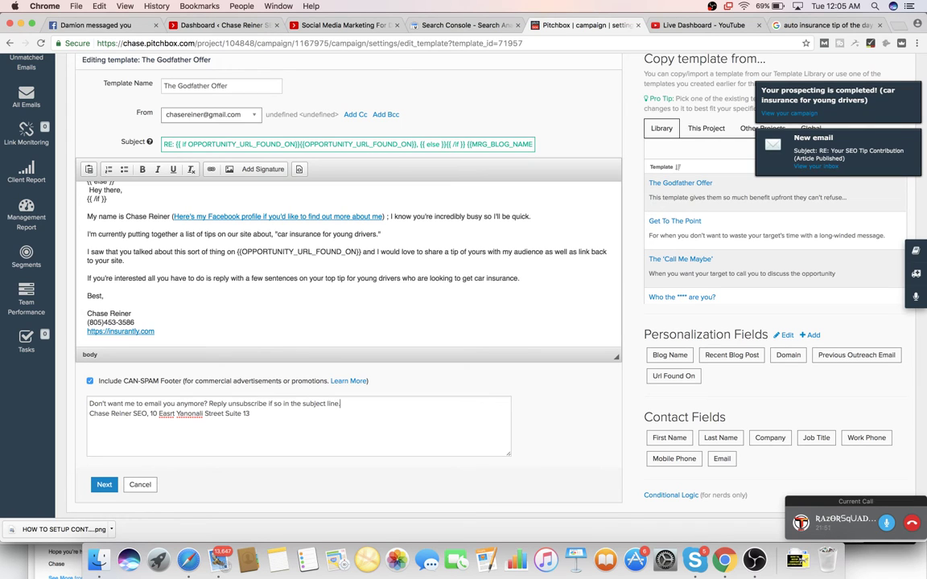
text(.)
click(105, 483)
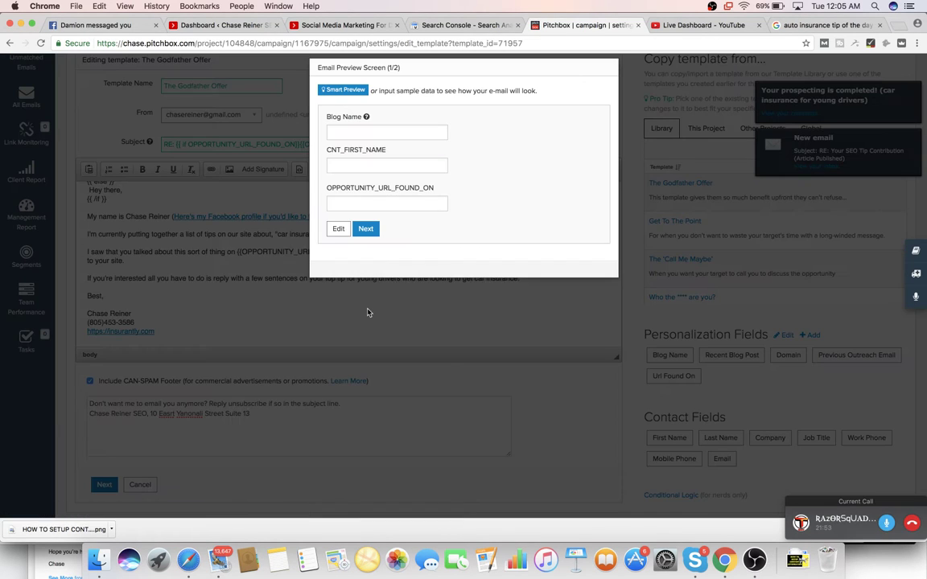
click(391, 131)
click(414, 137)
text(Insurance blog)
click(387, 165)
text(Jefwww.insurance.com)
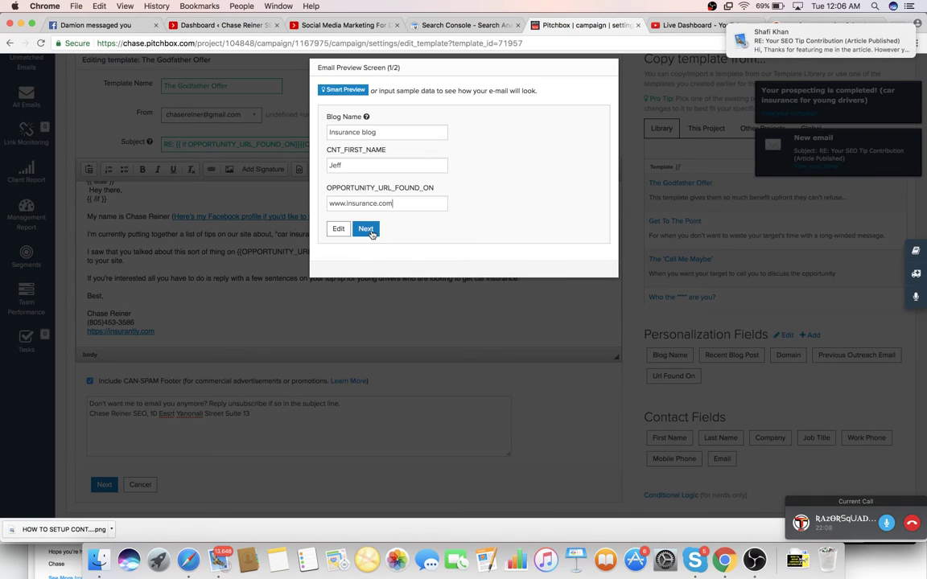
click(369, 231)
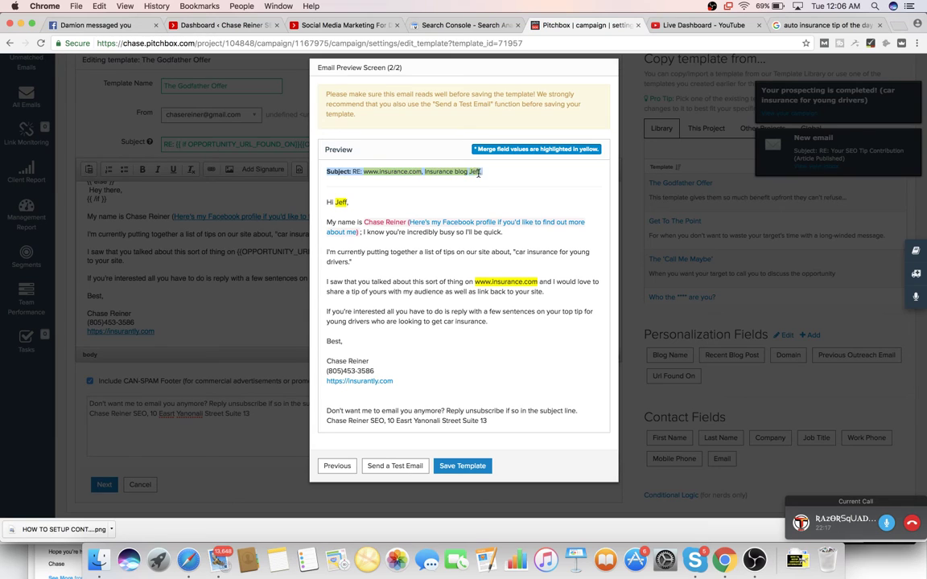
- Check the URL and blog name in the rendered subject line, then save The Godfather Offer template
drag(482, 172, 438, 171)
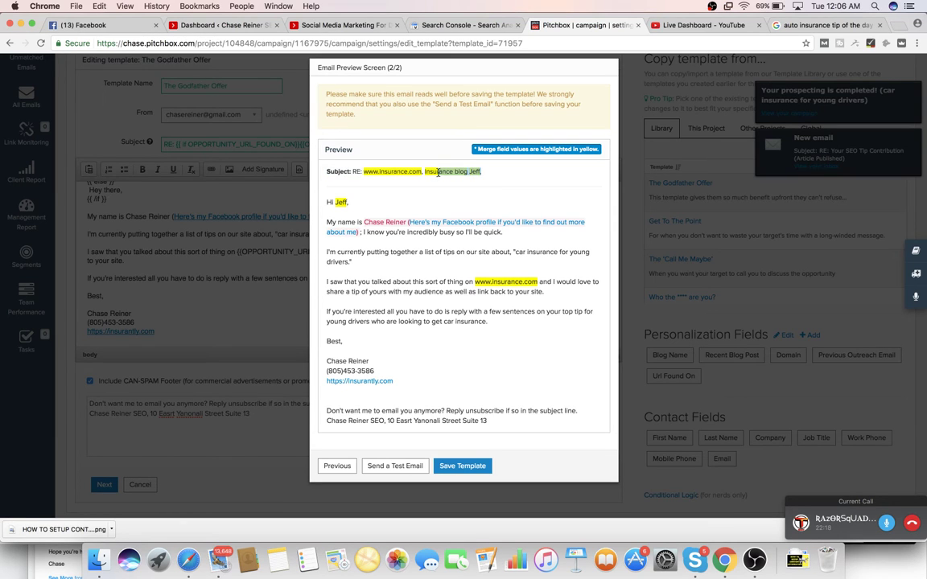
click(362, 166)
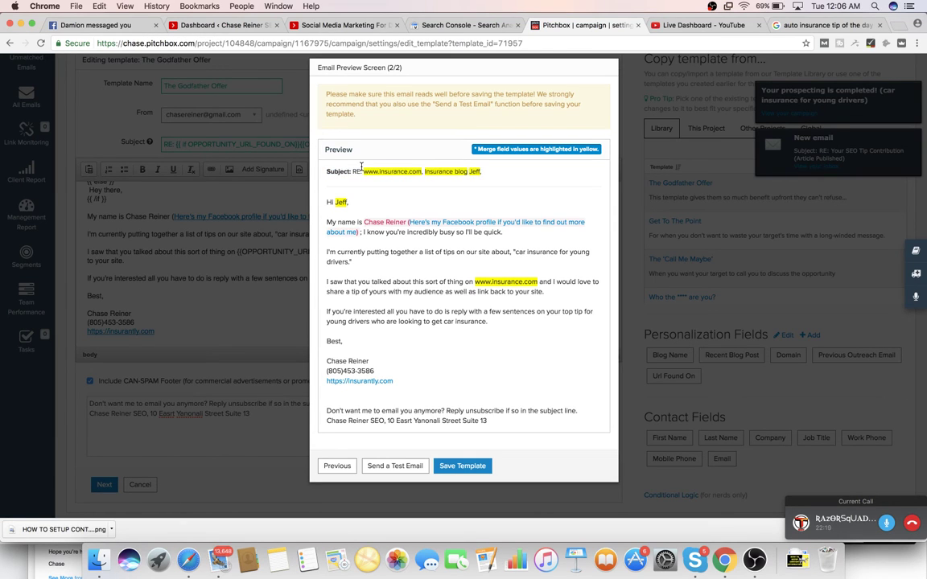
triple_click(450, 171)
click(413, 167)
triple_click(496, 174)
click(496, 174)
drag(454, 171, 386, 171)
click(379, 171)
triple_click(452, 171)
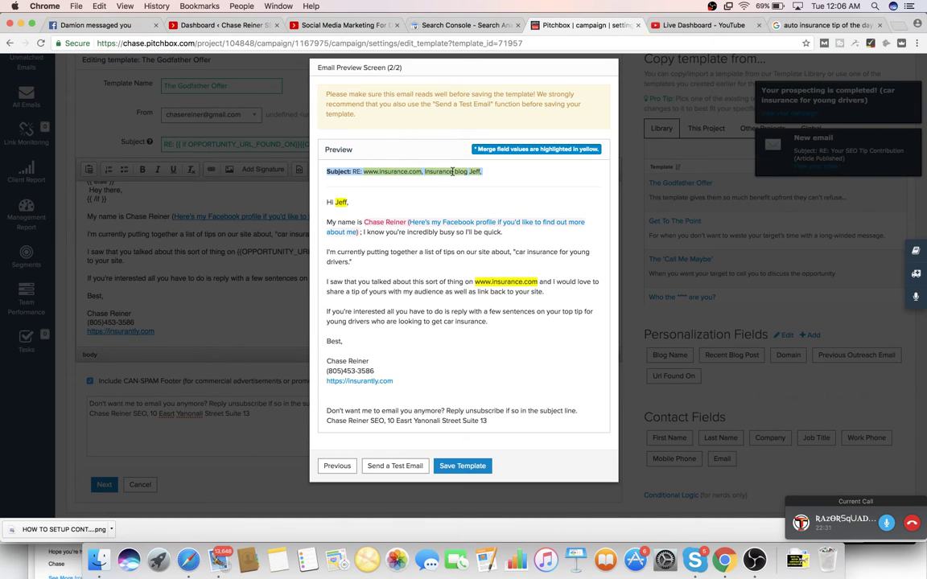
click(452, 172)
triple_click(452, 171)
click(452, 174)
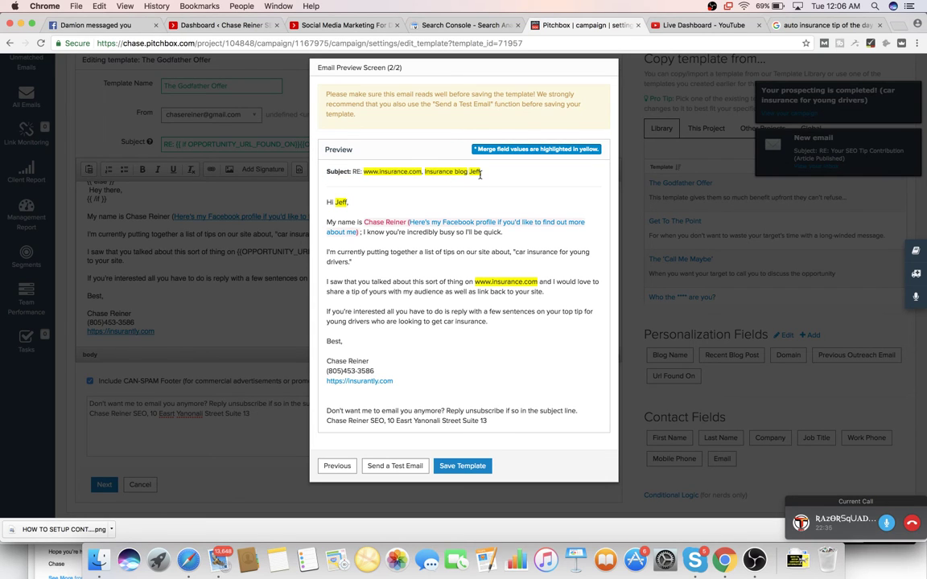
triple_click(480, 174)
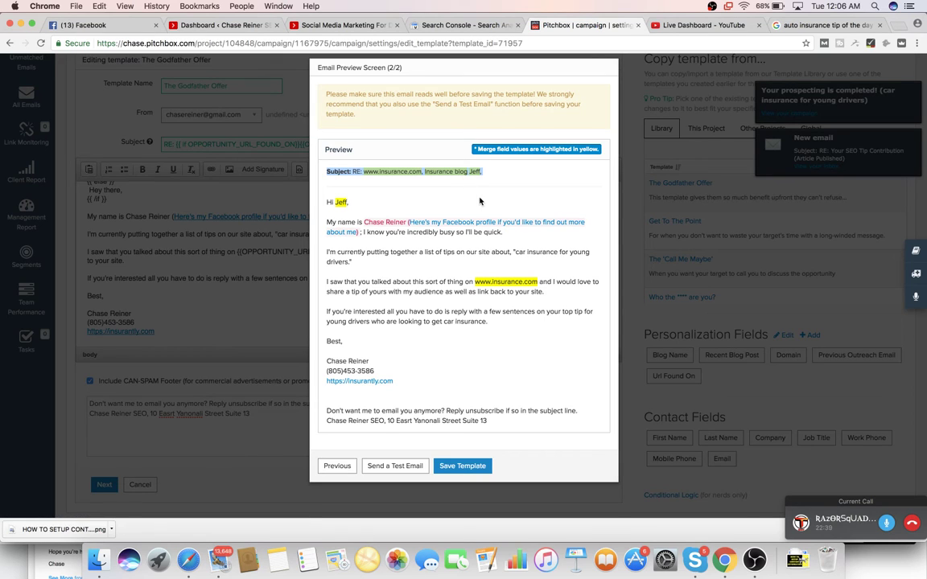
click(434, 173)
drag(414, 171, 364, 174)
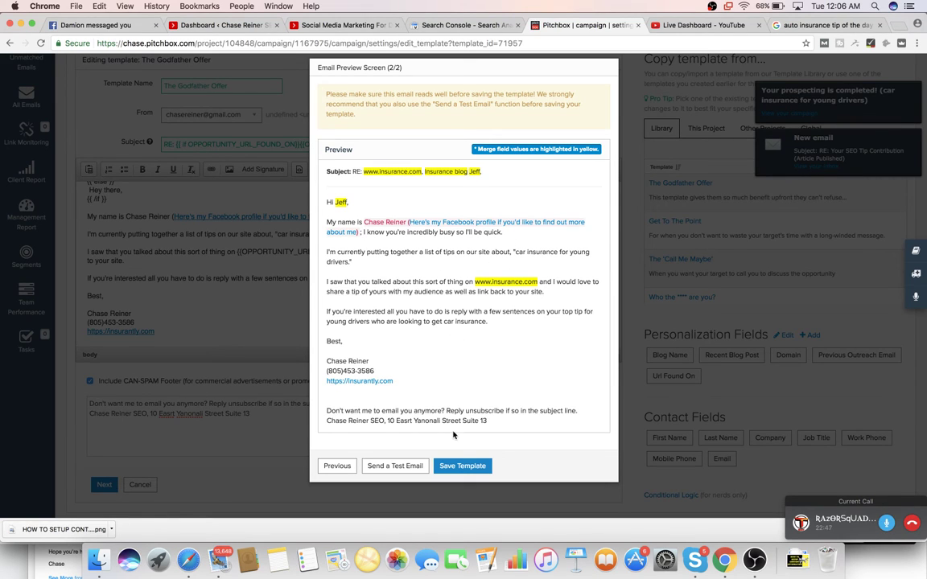
click(476, 466)
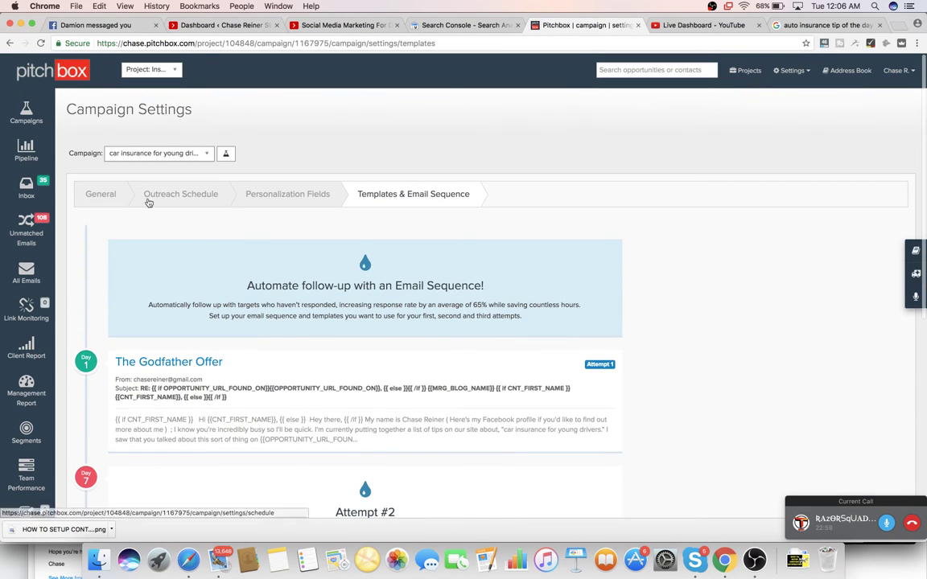
- From Active Campaigns, start inspecting the campaign's 160 opportunities via Campaign Results
click(99, 198)
scroll(268, 300, down, 1)
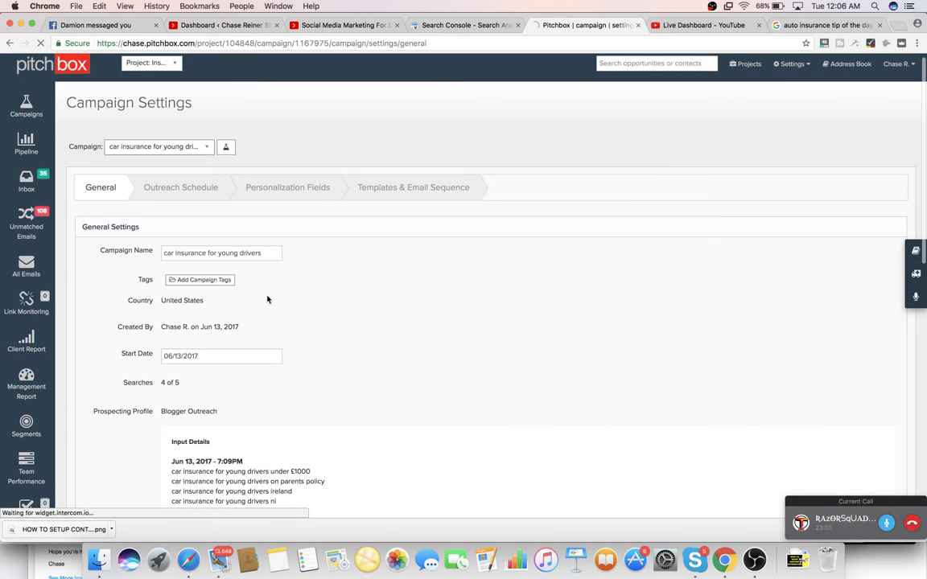
click(36, 113)
scroll(178, 432, down, 5)
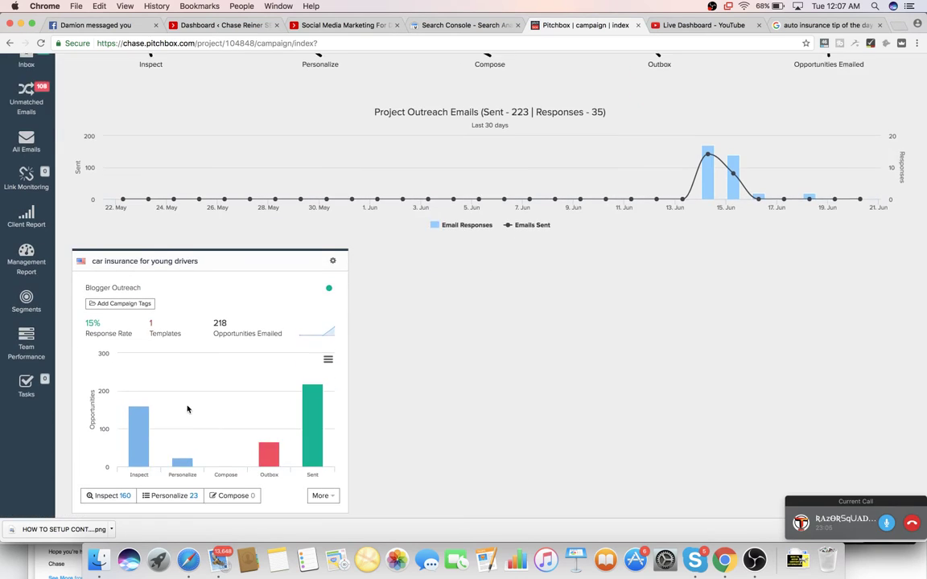
click(113, 436)
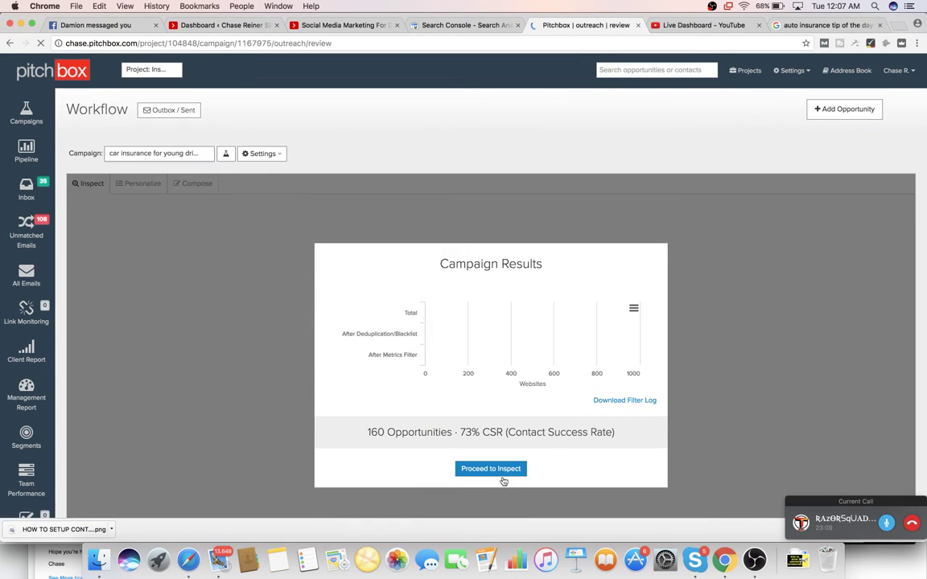
click(502, 473)
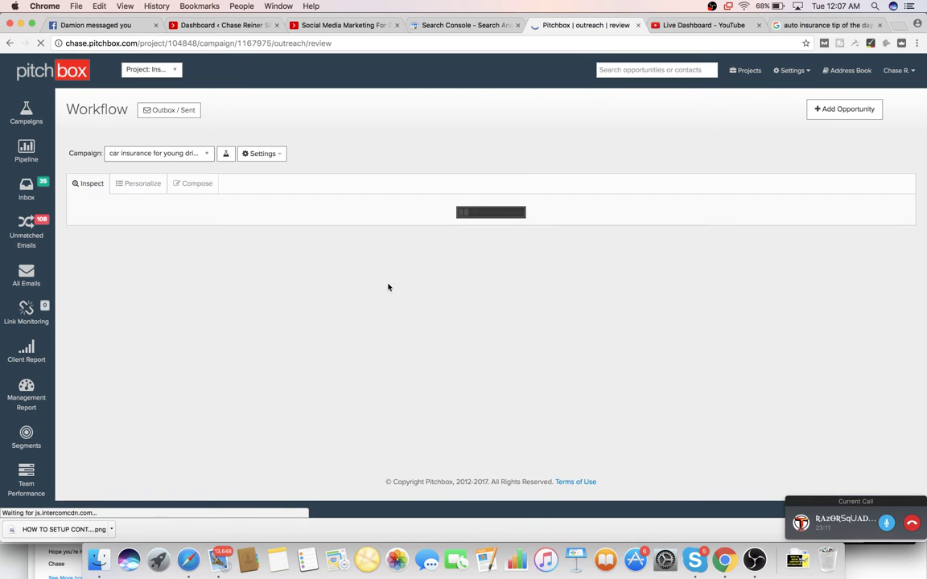
- Sort the Inspect list by contacts and delete the top 20 opportunities
scroll(300, 304, down, 3)
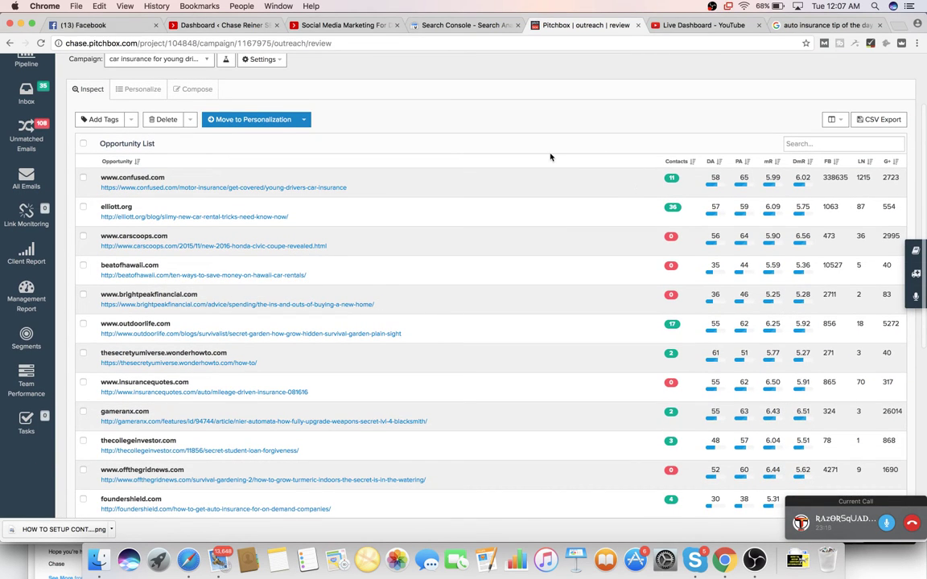
scroll(551, 156, up, 2)
scroll(550, 156, down, 2)
scroll(550, 157, up, 3)
scroll(614, 235, down, 1)
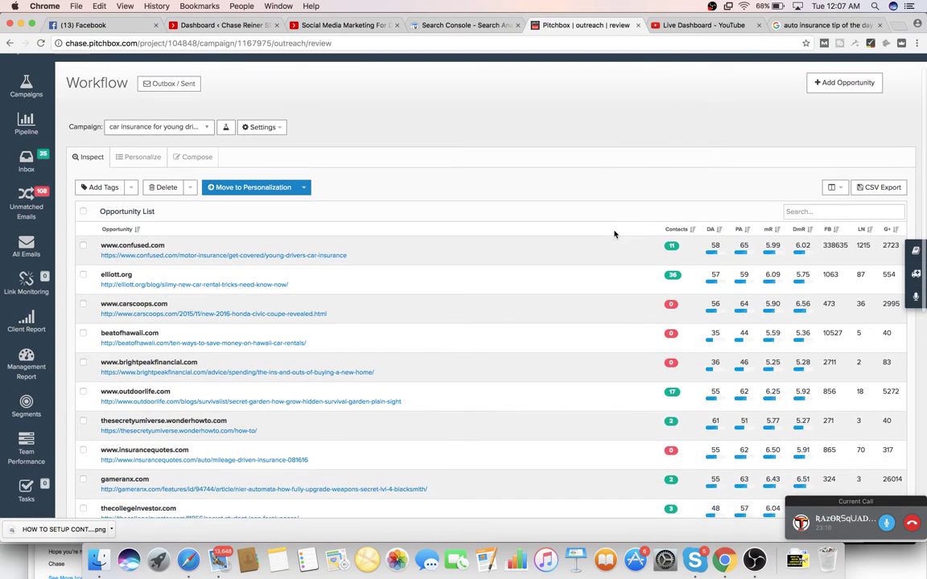
click(674, 230)
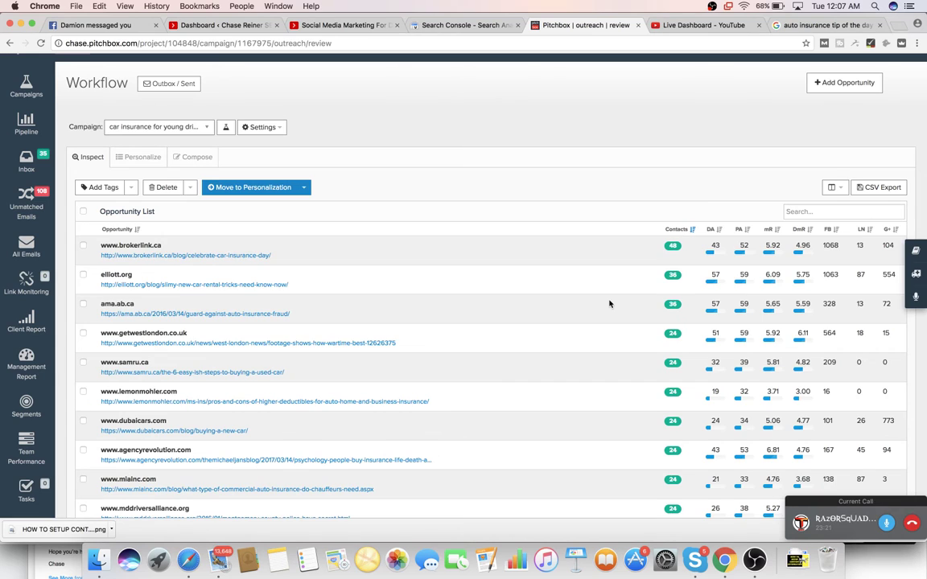
scroll(610, 304, down, 1)
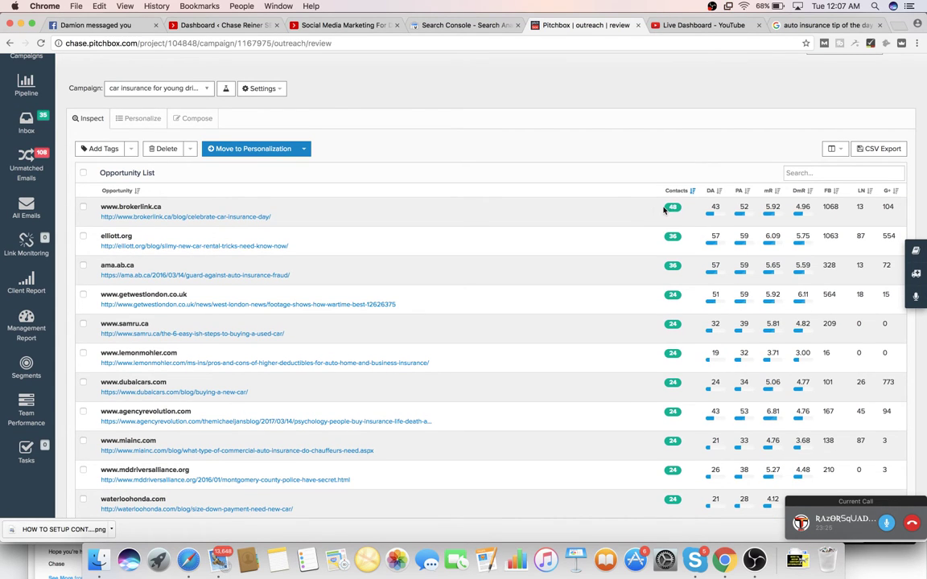
scroll(655, 209, down, 10)
scroll(655, 209, up, 8)
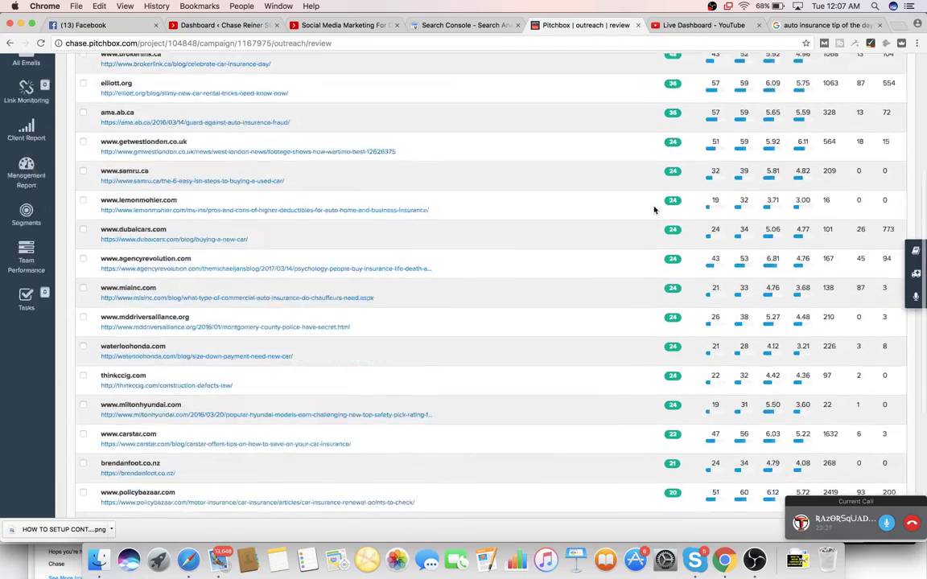
click(83, 78)
scroll(197, 211, up, 3)
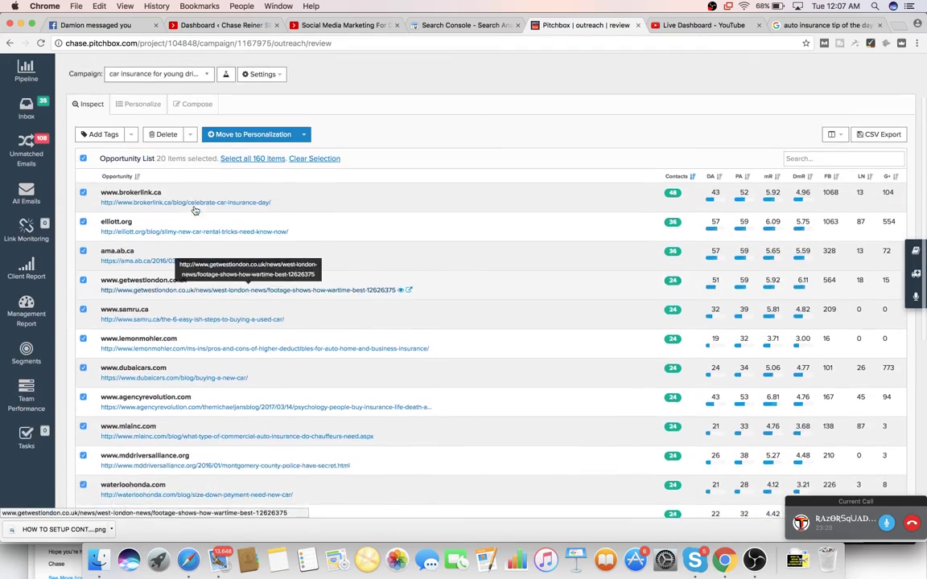
scroll(214, 225, down, 4)
scroll(217, 214, up, 6)
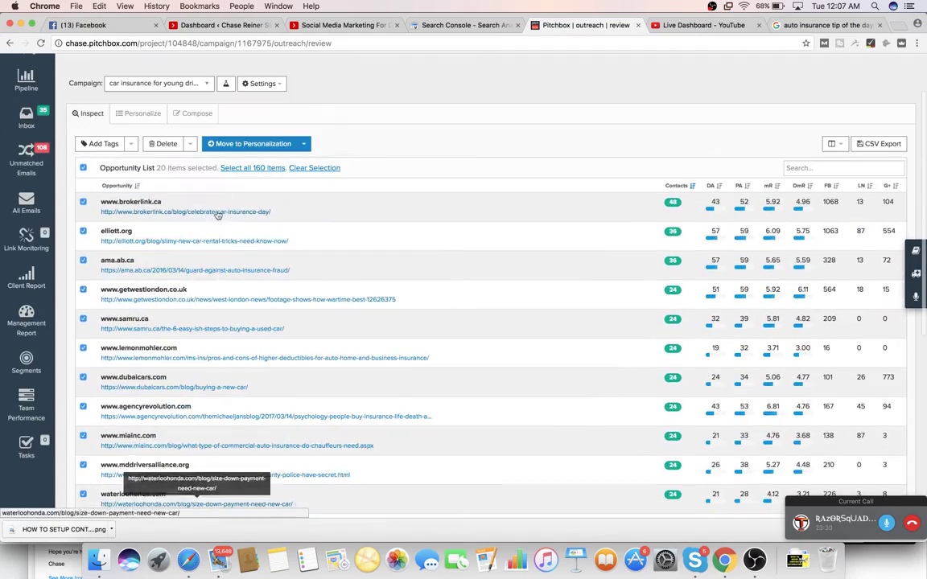
click(170, 147)
click(552, 311)
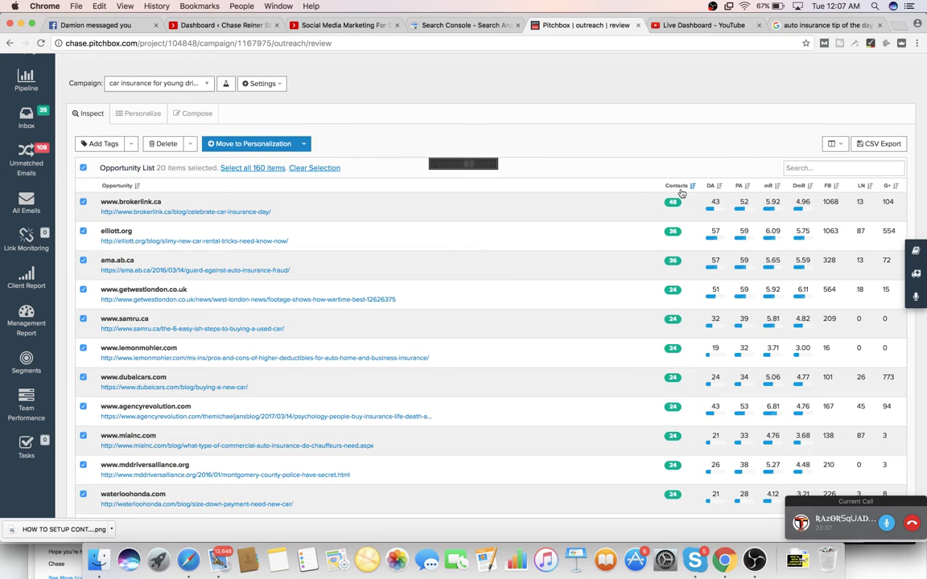
- Move all remaining 140 opportunities to personalization and view the Personalize list
click(83, 168)
click(250, 168)
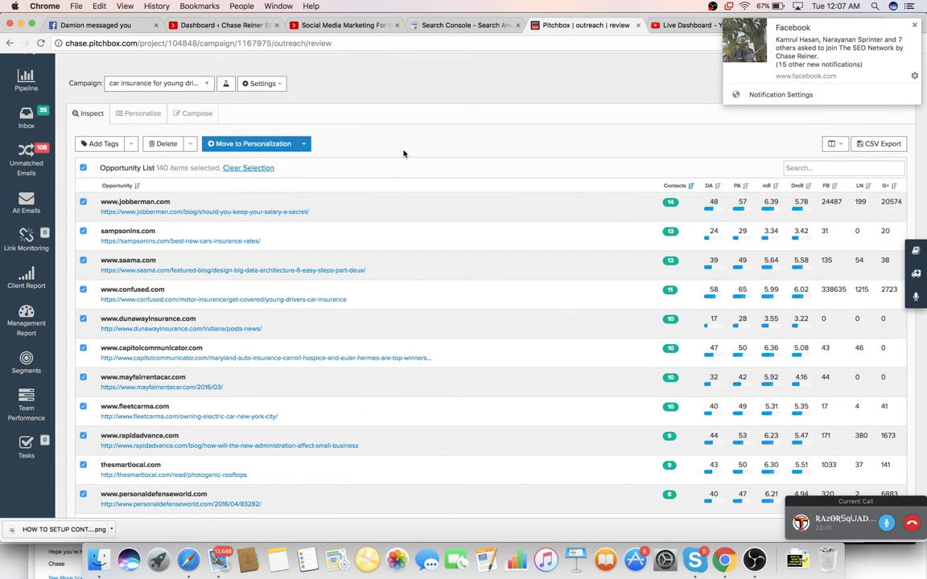
click(234, 143)
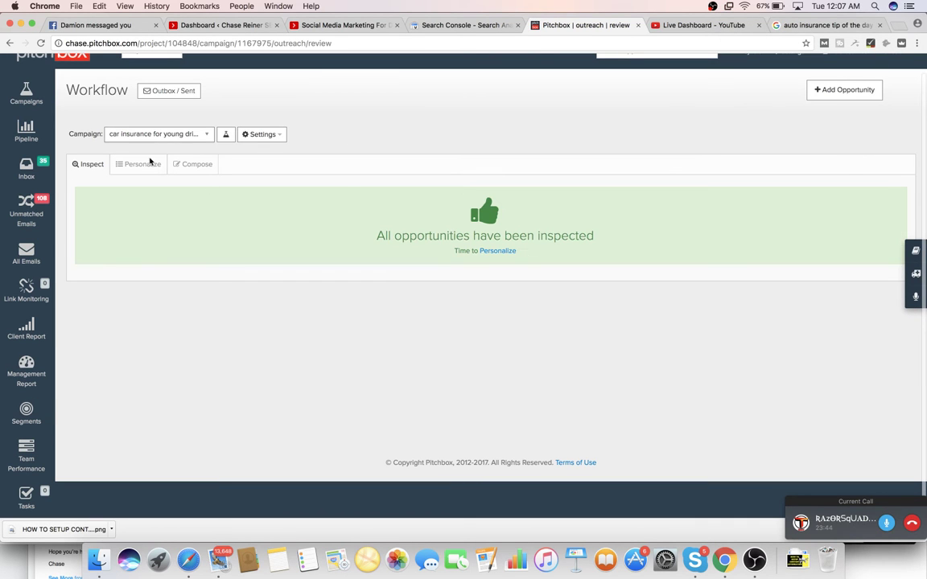
click(142, 164)
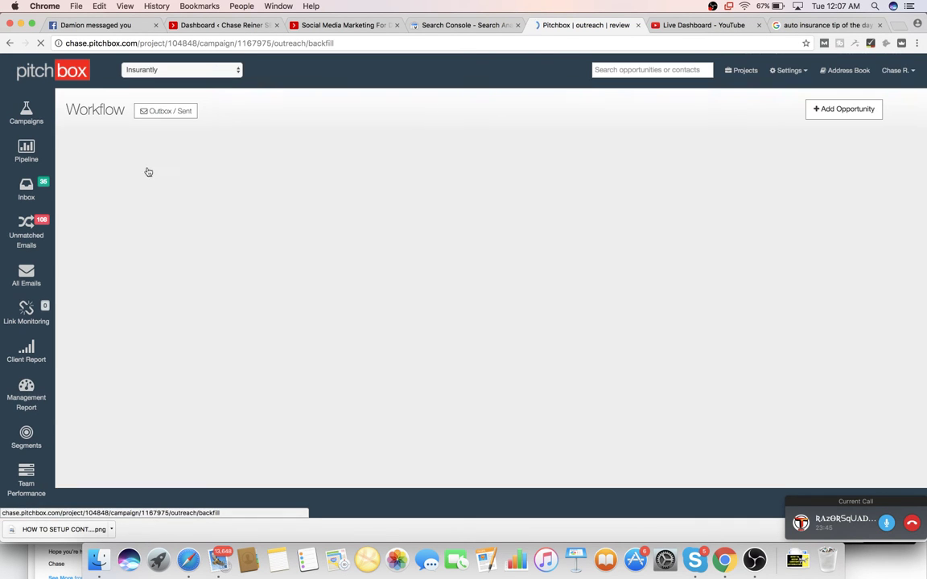
scroll(449, 265, down, 1)
scroll(449, 265, down, 1)
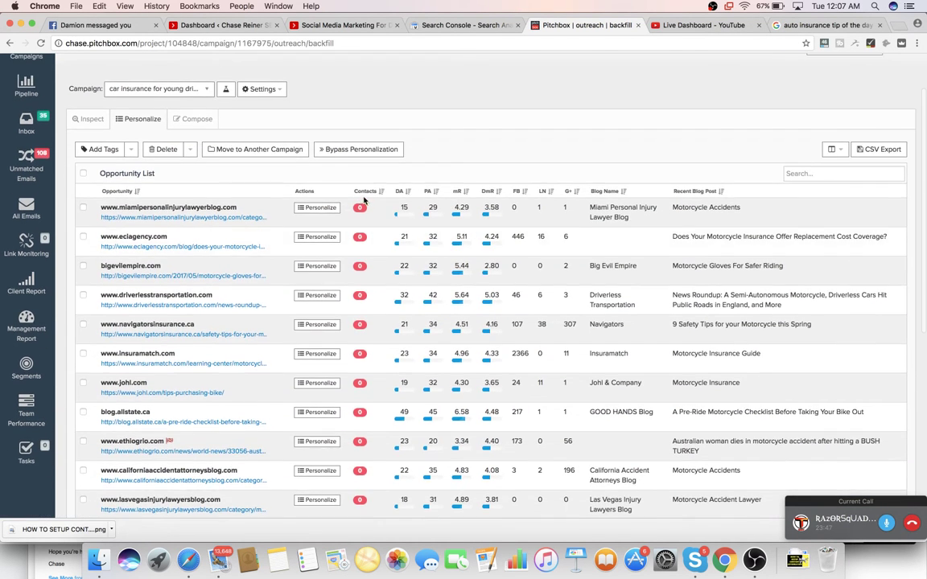
- Delete the first 20 opportunities in the Personalize list
scroll(360, 229, down, 10)
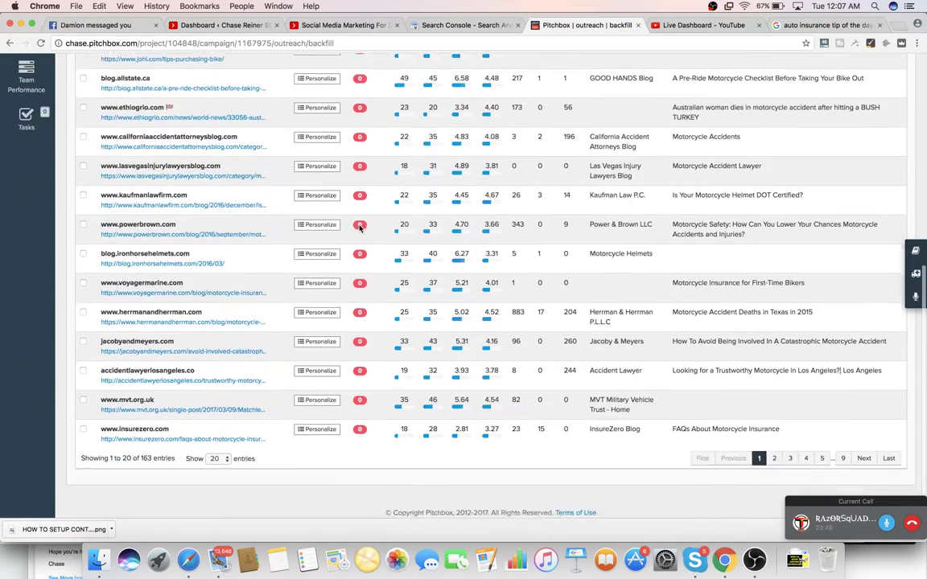
scroll(134, 211, up, 10)
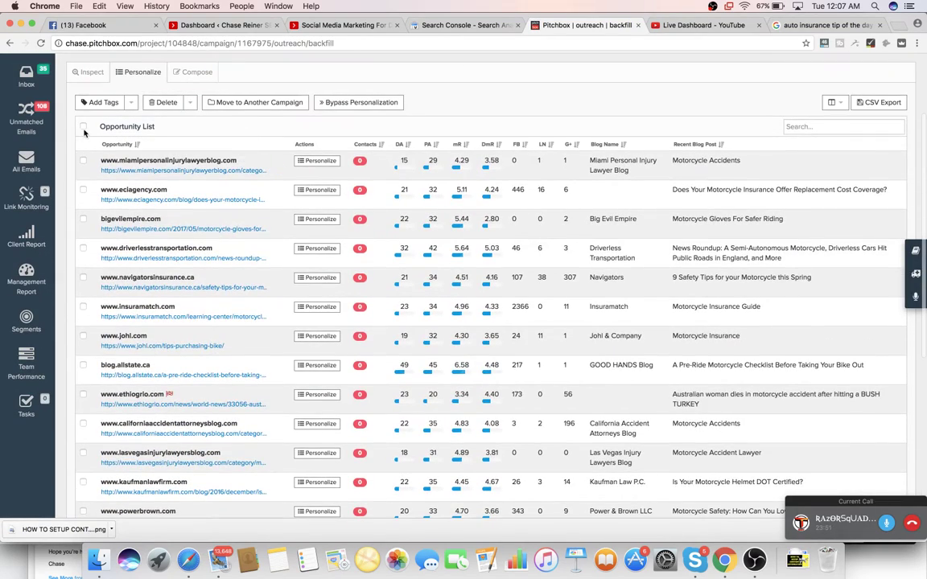
click(84, 129)
click(161, 102)
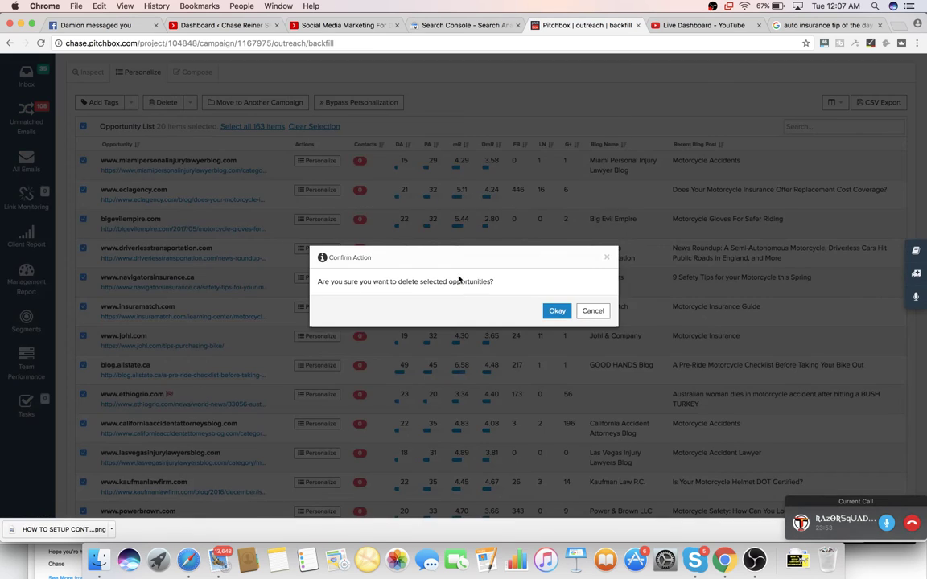
click(554, 311)
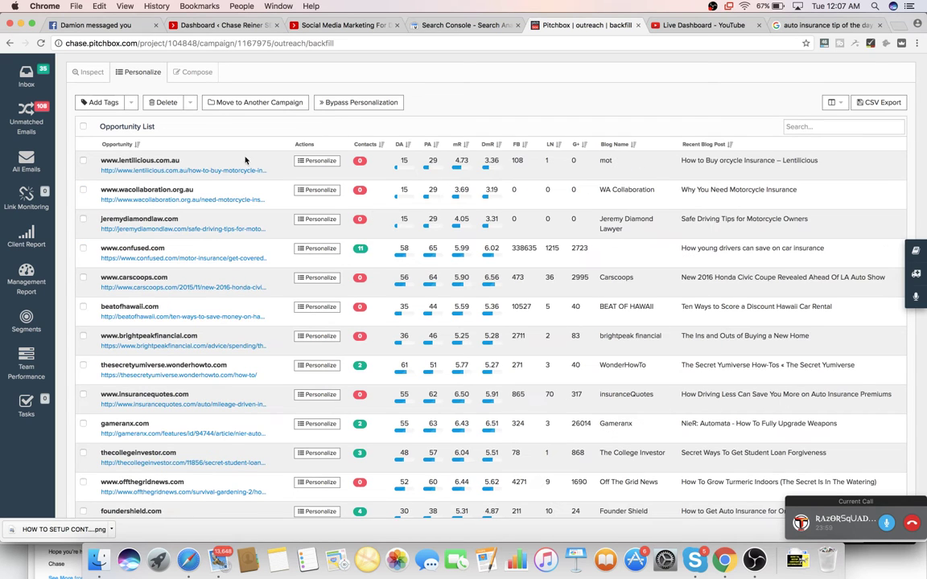
- Sort by contacts with zero-contact sites first, then delete that page of 20
click(355, 145)
click(356, 145)
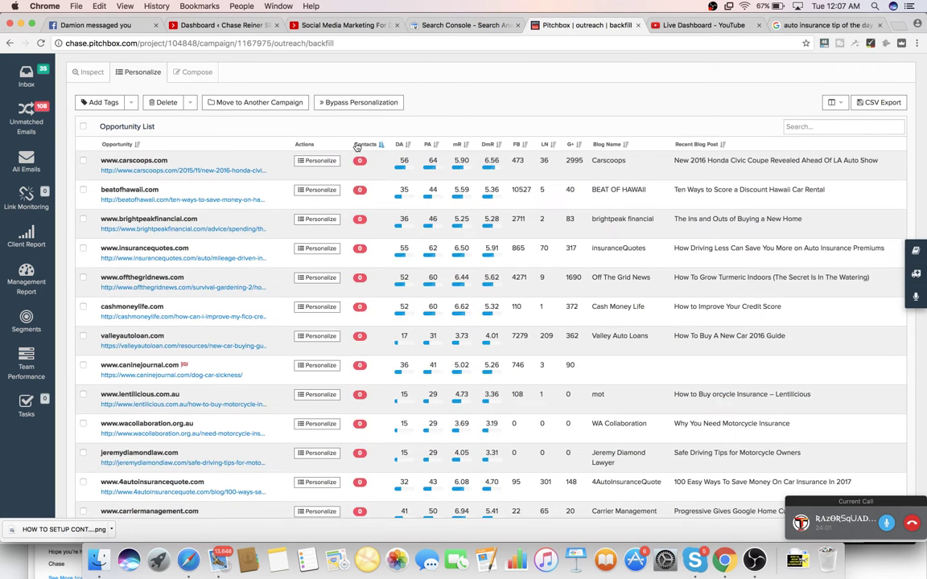
click(84, 127)
scroll(185, 207, down, 5)
scroll(185, 207, up, 2)
scroll(185, 207, up, 5)
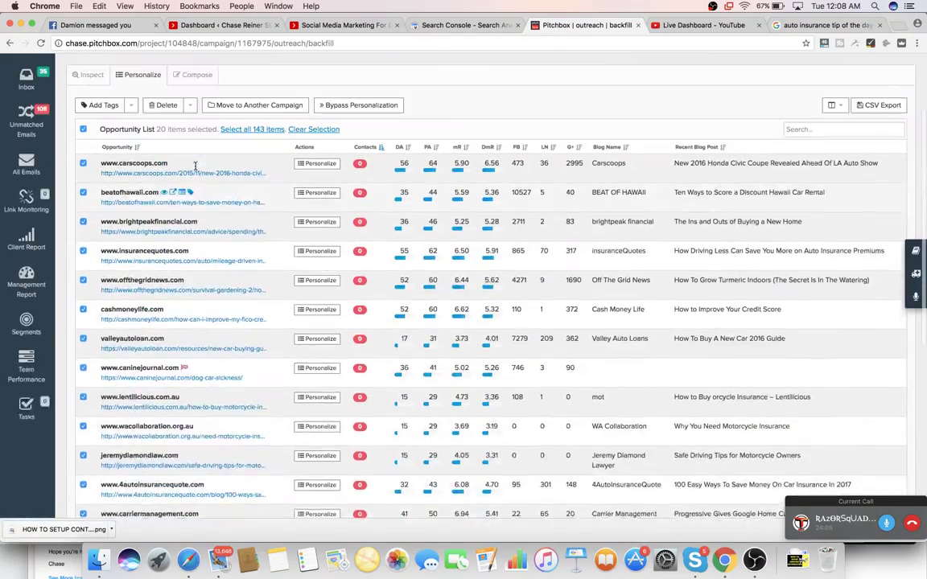
click(160, 157)
click(554, 313)
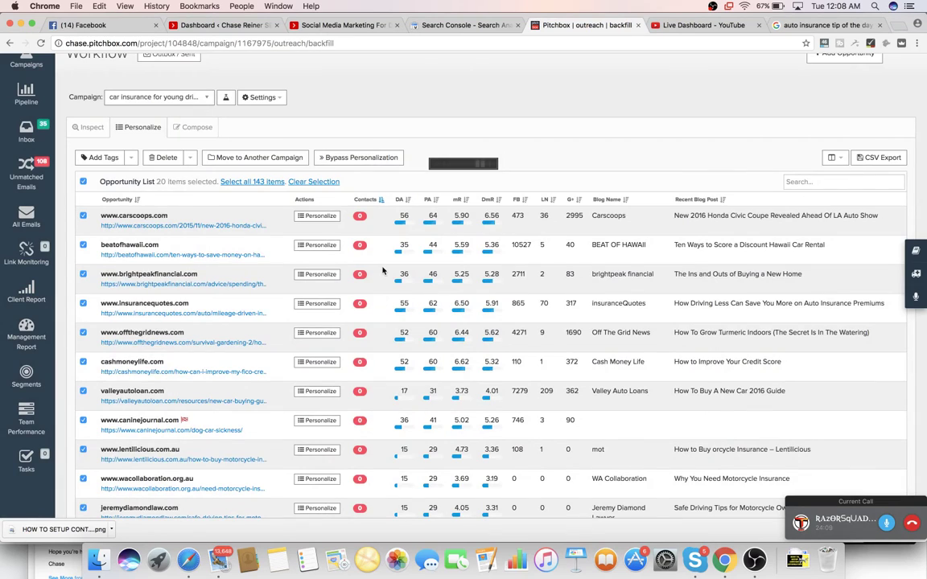
- After glancing at the YouTube dashboard, select all 20 listed opportunities again
scroll(383, 281, down, 1)
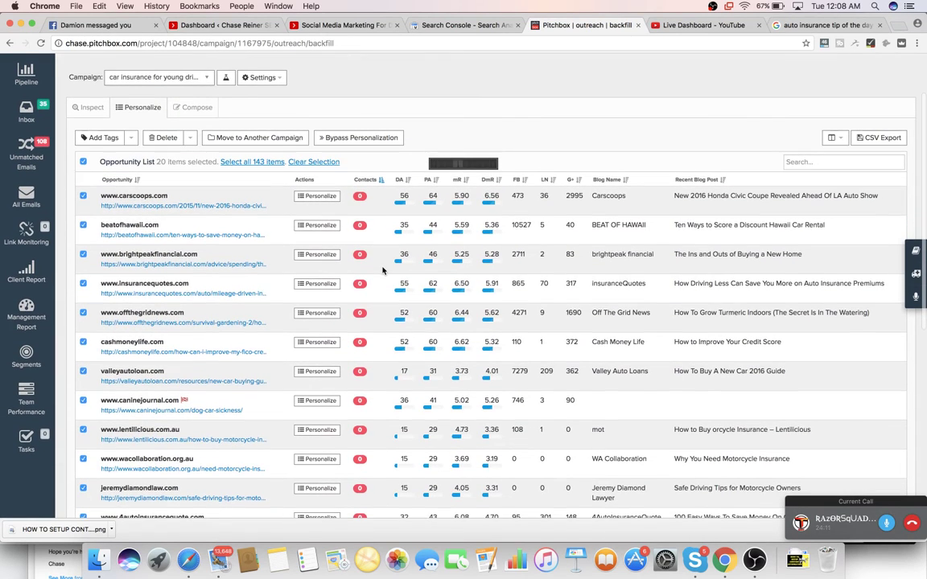
click(676, 25)
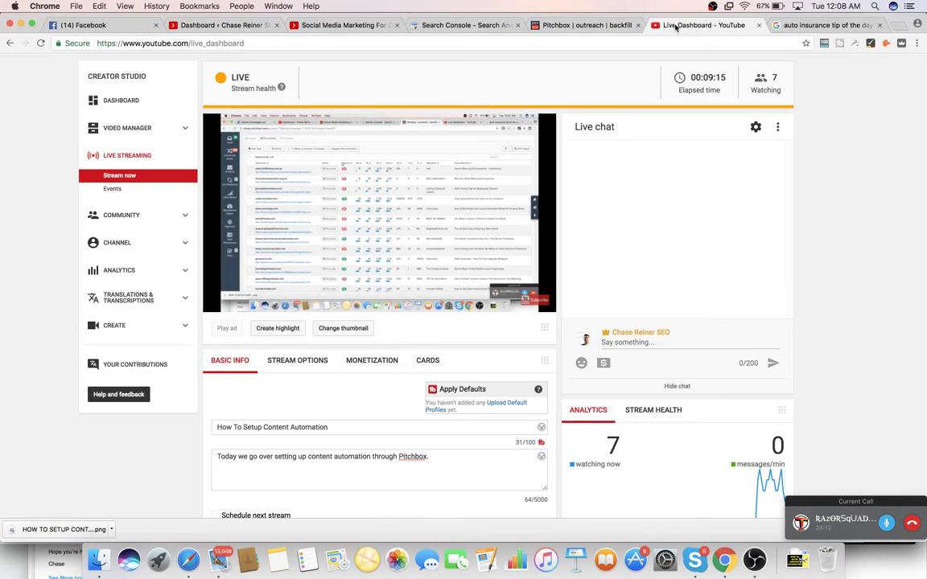
click(575, 25)
scroll(298, 230, down, 3)
scroll(298, 231, down, 4)
scroll(289, 226, up, 8)
click(83, 238)
- Delete the 20 selected opportunities from the Personalize list
click(165, 213)
click(555, 310)
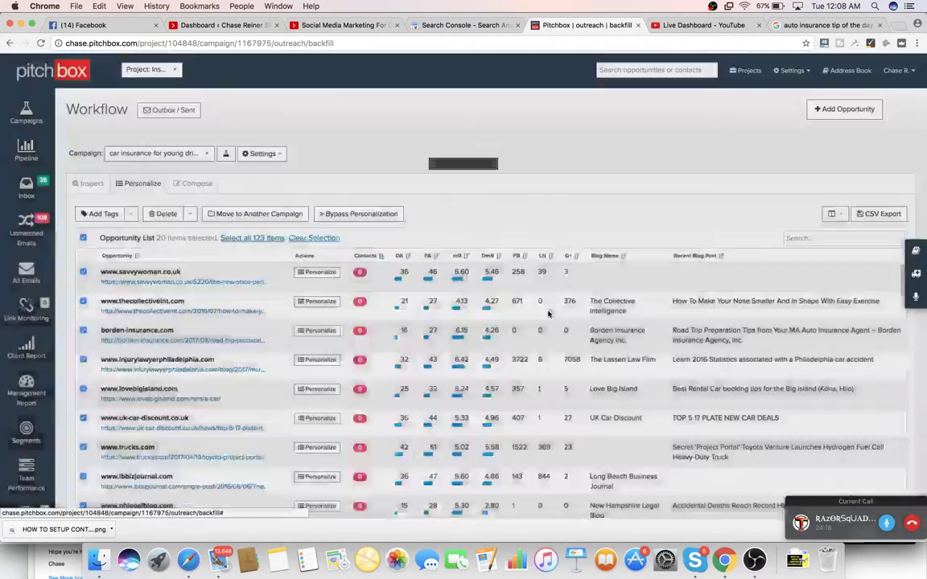
scroll(481, 308, down, 1)
scroll(482, 309, down, 1)
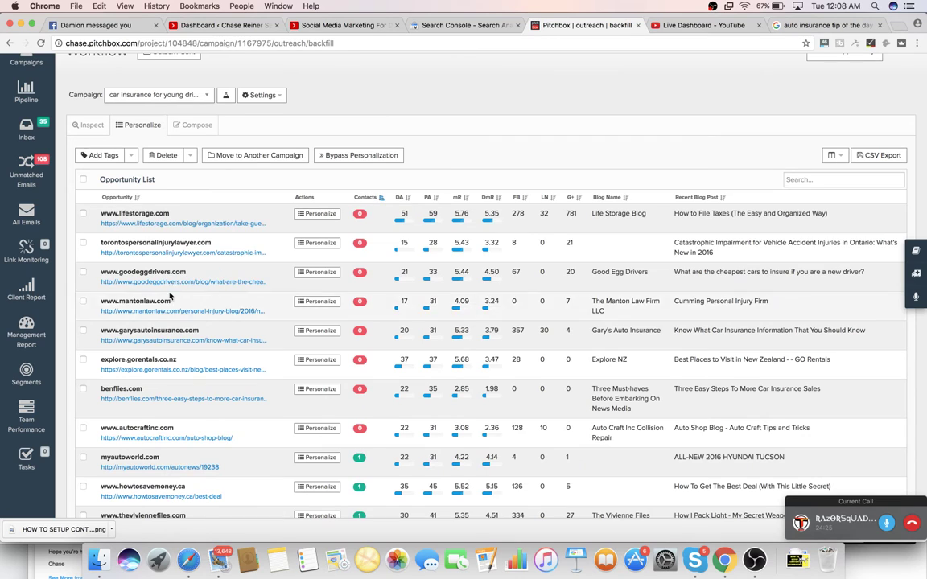
click(83, 214)
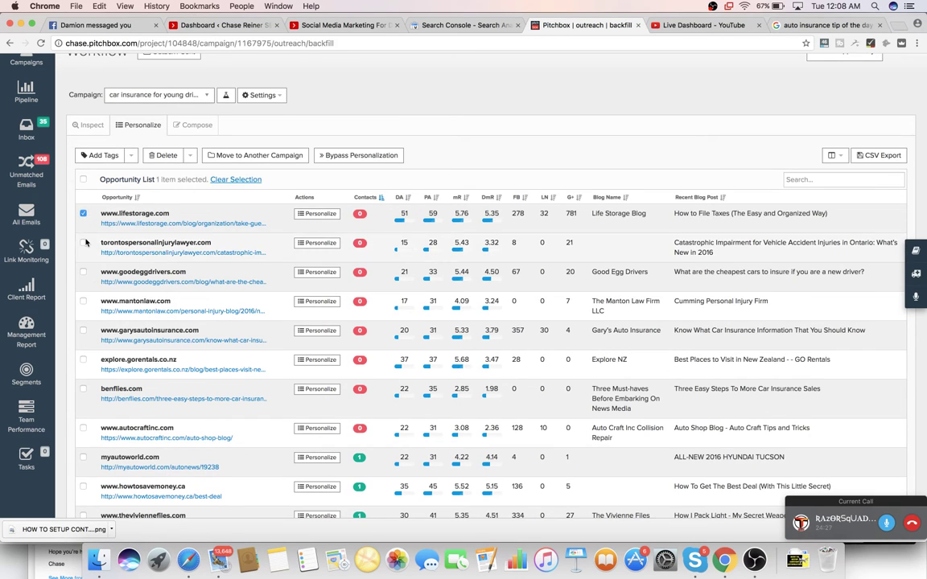
click(84, 243)
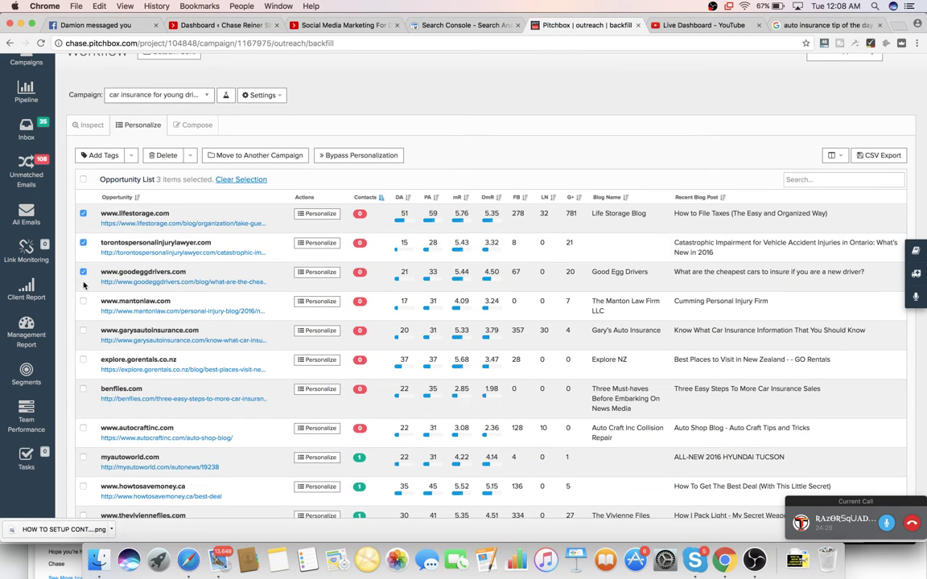
click(84, 301)
click(83, 331)
click(83, 359)
click(83, 429)
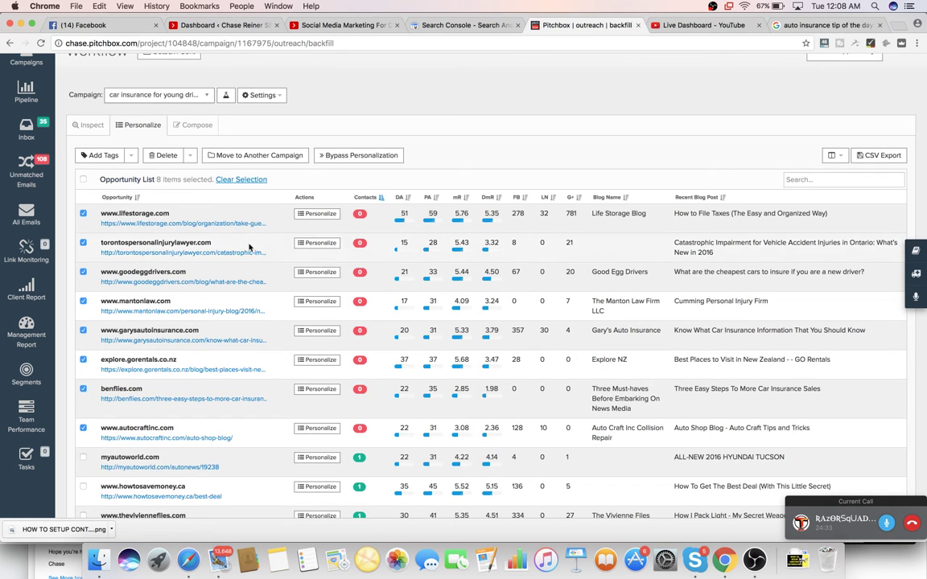
click(161, 157)
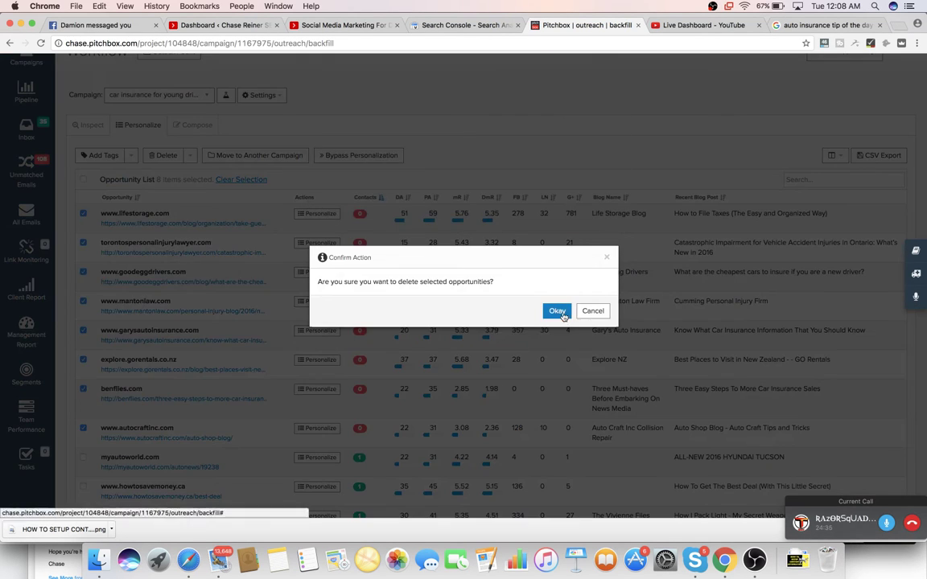
click(557, 312)
- Select every remaining opportunity on the first page of the list
scroll(494, 271, down, 5)
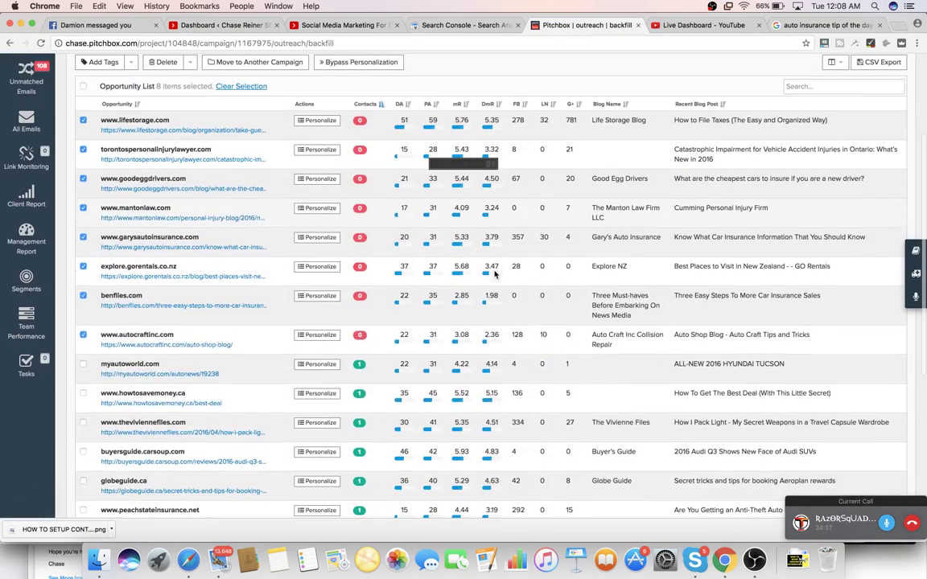
scroll(405, 339, down, 10)
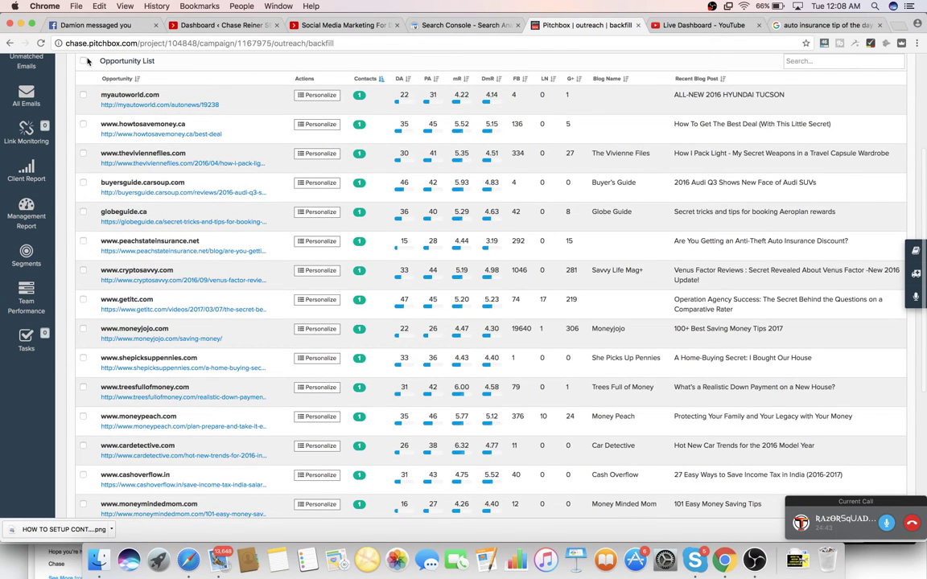
click(83, 61)
- Remove Moneywise's second contact and submit that opportunity to compose
scroll(125, 147, down, 10)
click(128, 170)
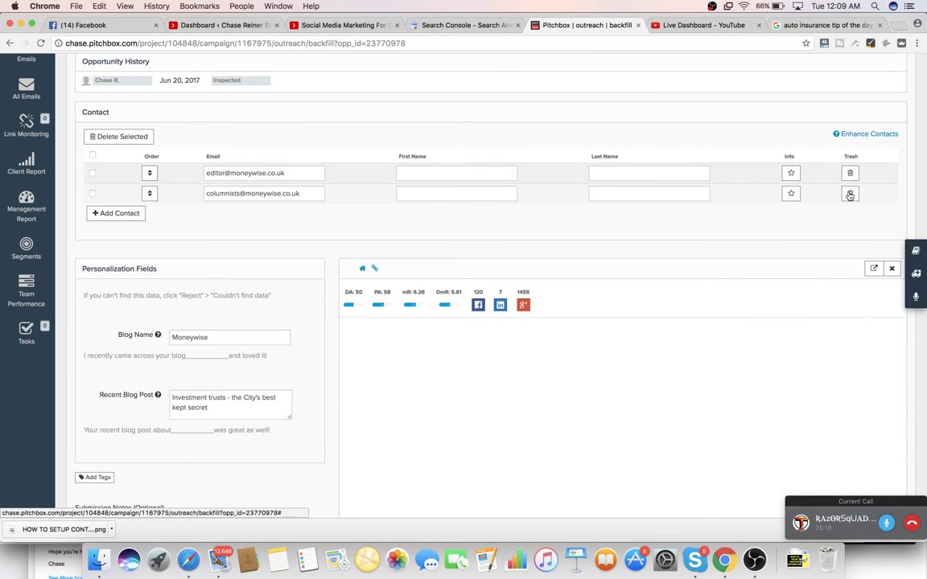
click(850, 193)
scroll(274, 254, down, 5)
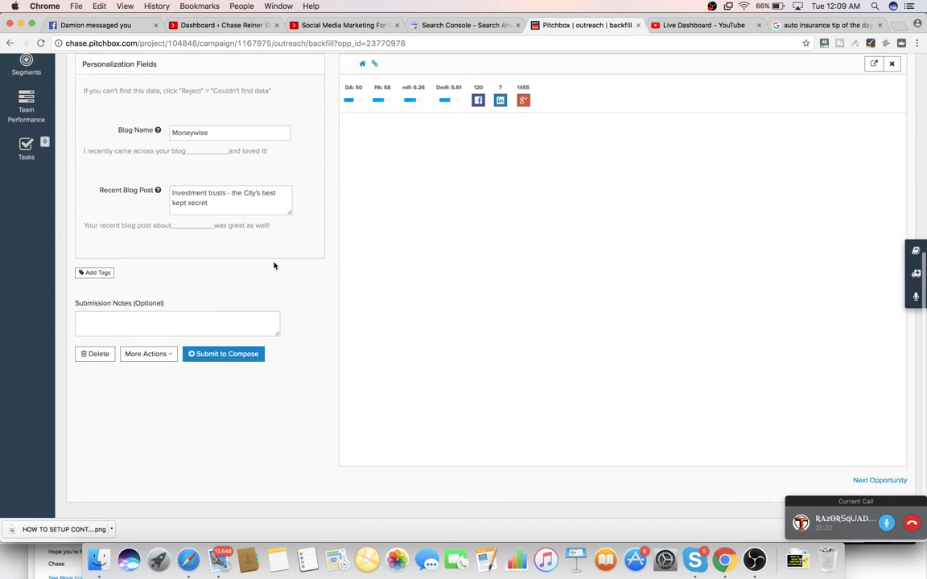
click(243, 324)
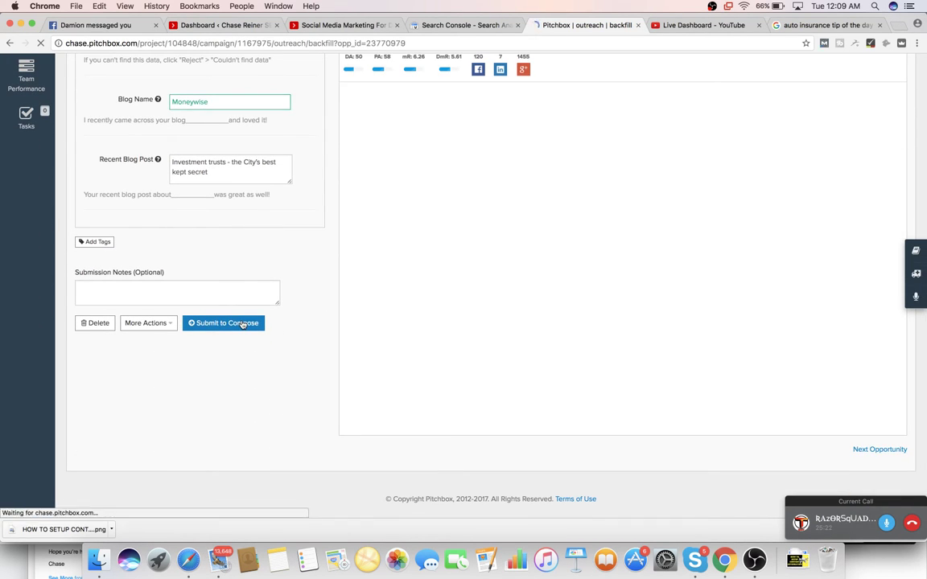
- Delete the five extra The Local Tourist contacts and submit it to compose
scroll(296, 342, down, 4)
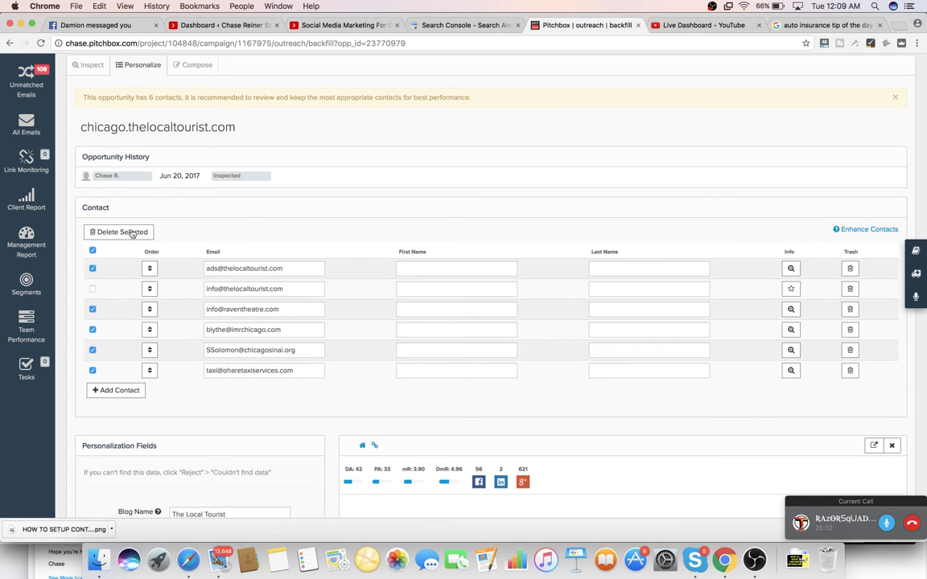
click(121, 231)
click(564, 317)
scroll(759, 246, down, 3)
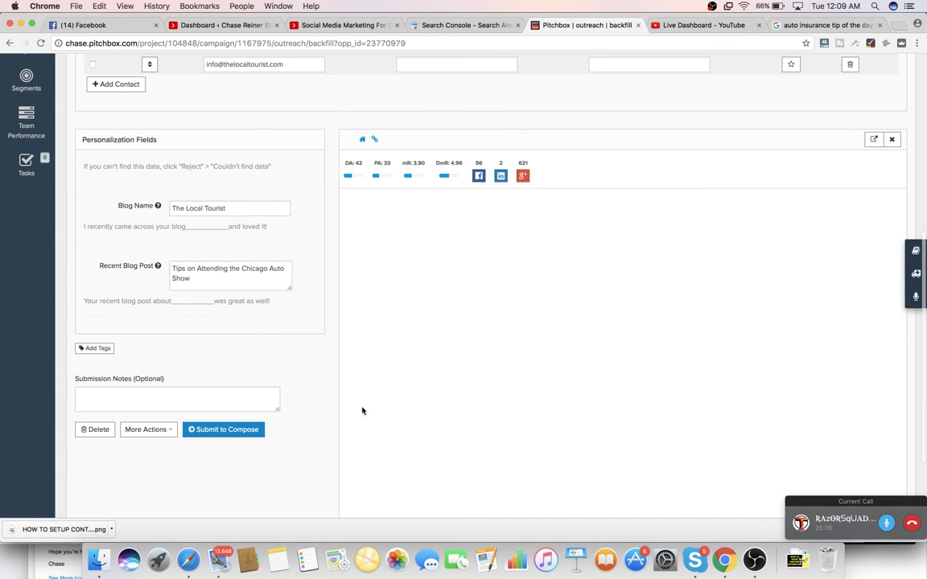
click(794, 66)
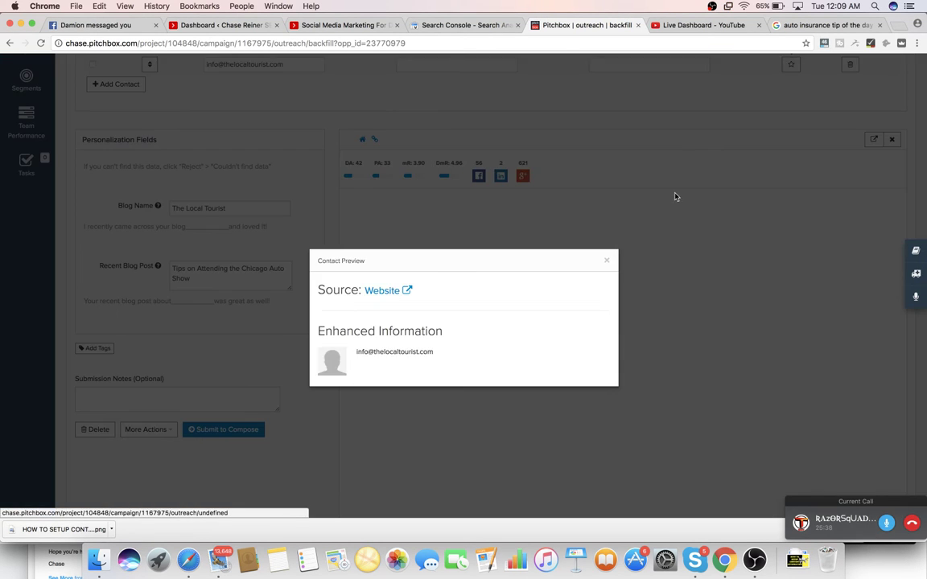
click(619, 221)
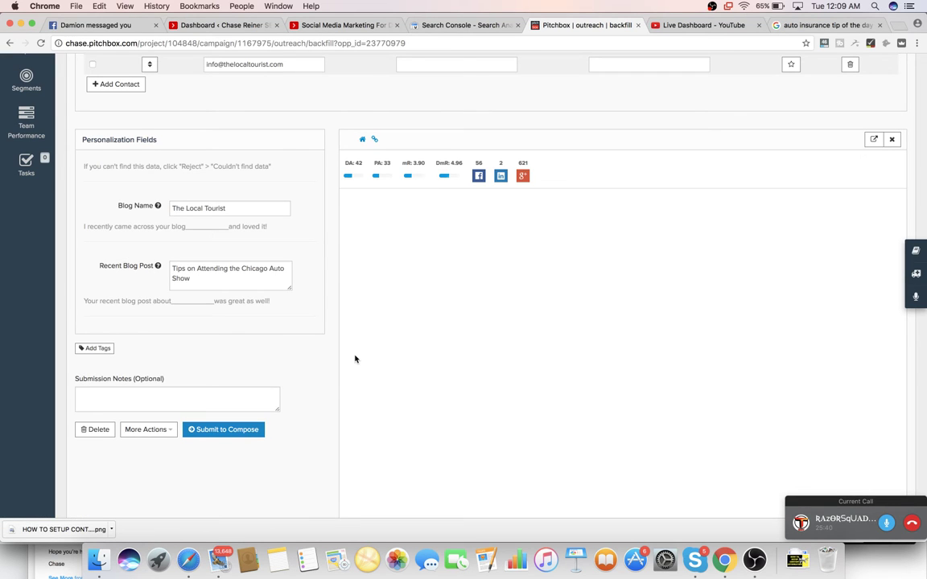
click(250, 430)
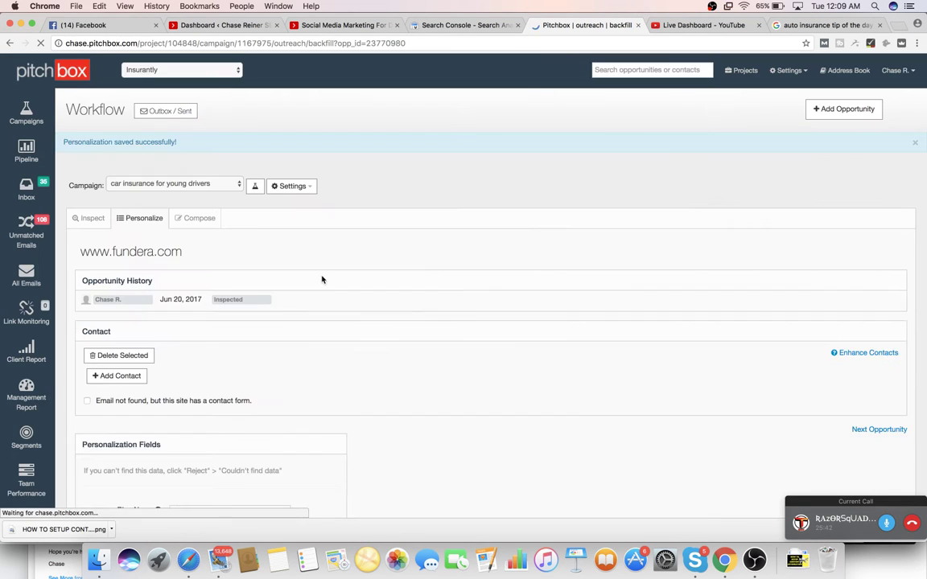
- Delete three of Fundera's four contacts and submit it to compose
scroll(314, 301, down, 1)
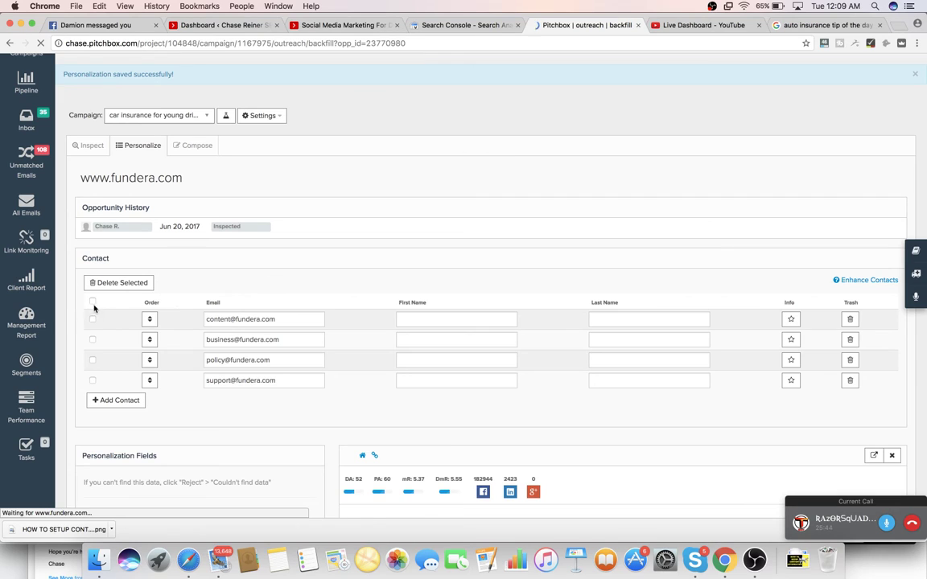
click(92, 303)
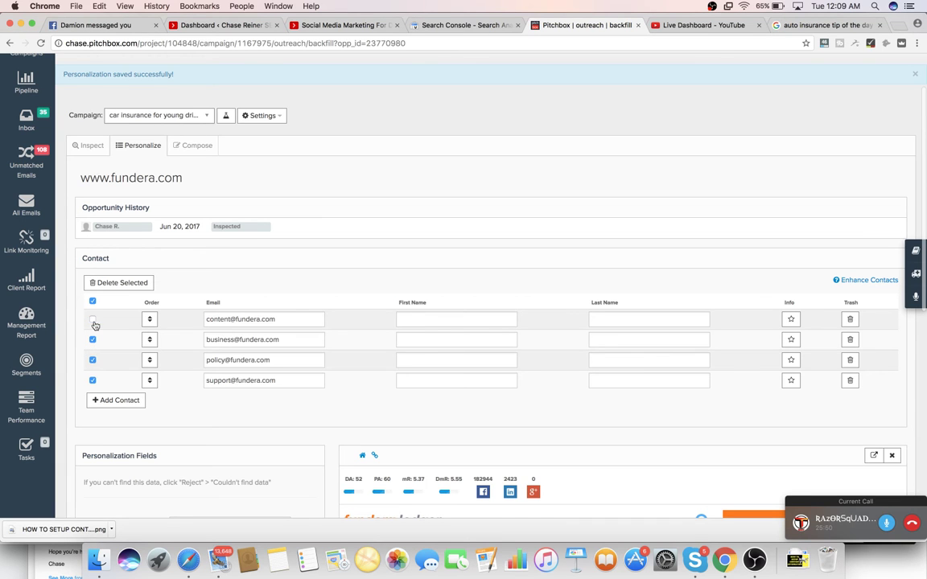
click(132, 283)
click(555, 305)
scroll(366, 358, down, 3)
scroll(366, 358, down, 5)
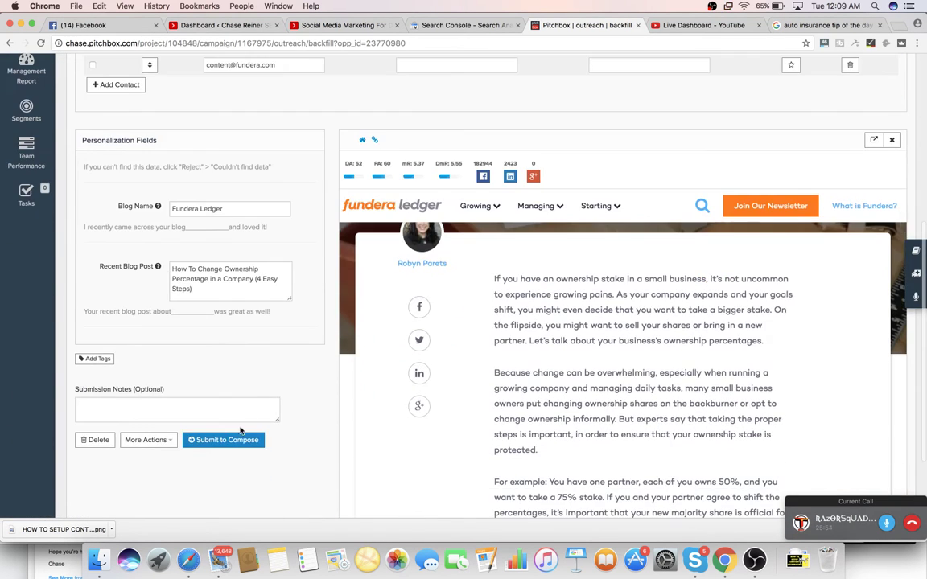
click(237, 445)
- Delete three of GoFleet's four contacts, keeping the third, and submit it to compose
scroll(275, 309, down, 3)
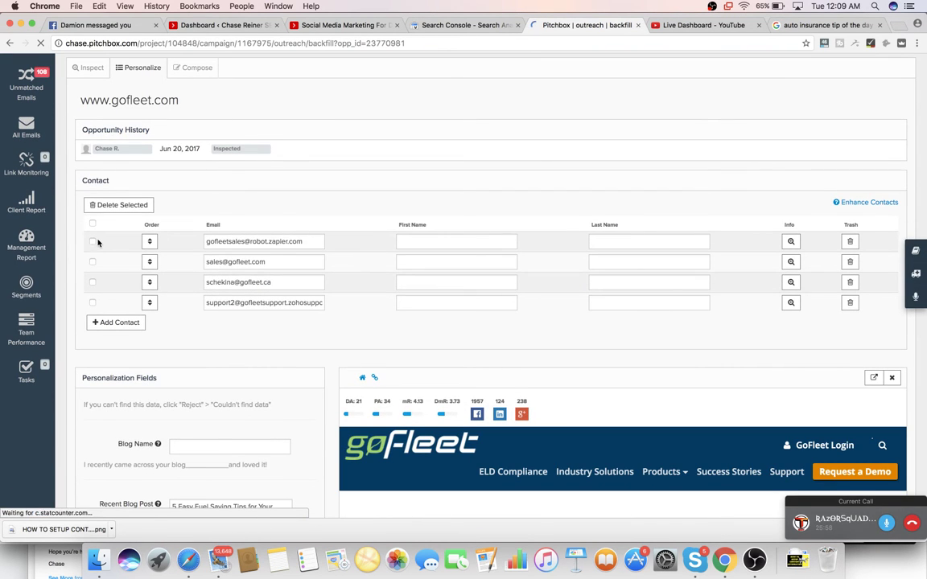
click(92, 225)
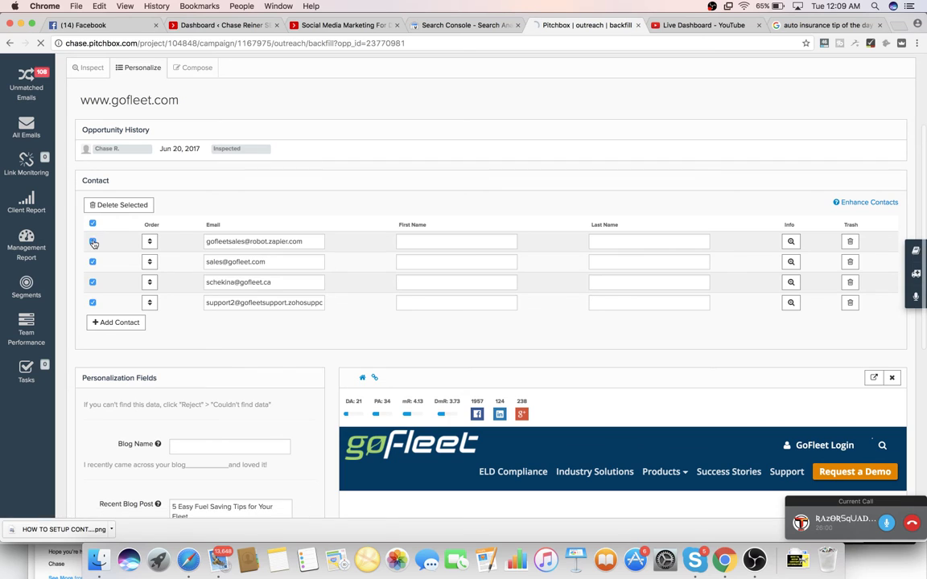
click(94, 282)
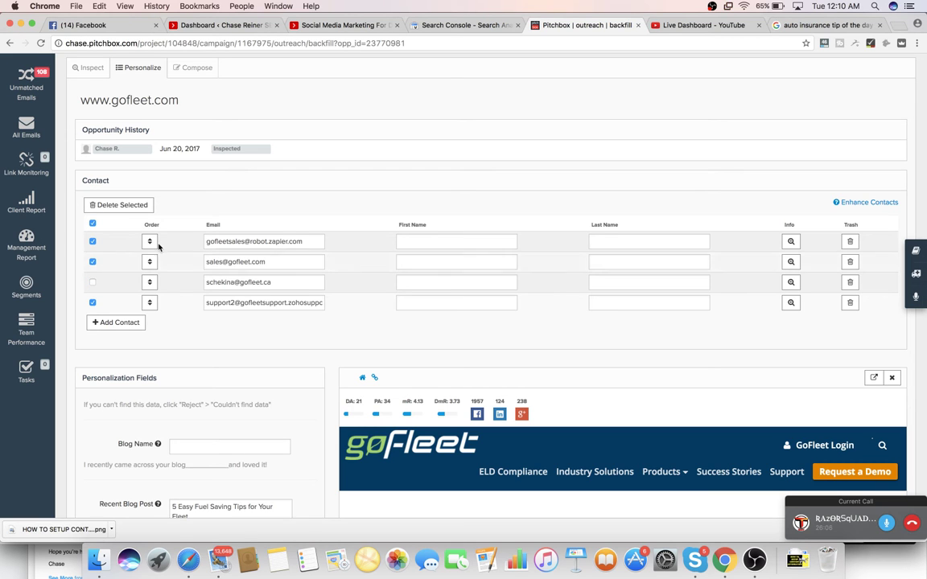
click(120, 204)
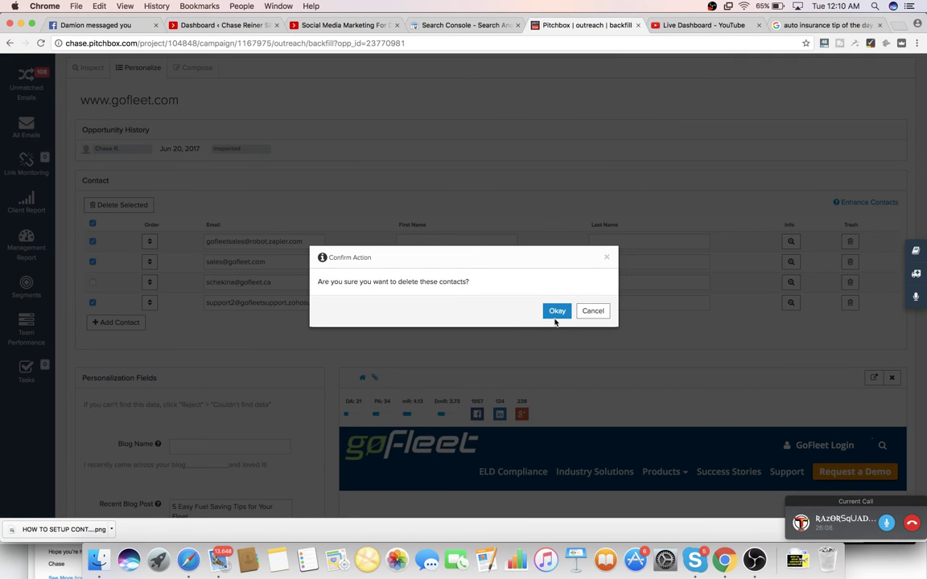
click(554, 320)
scroll(248, 370, down, 6)
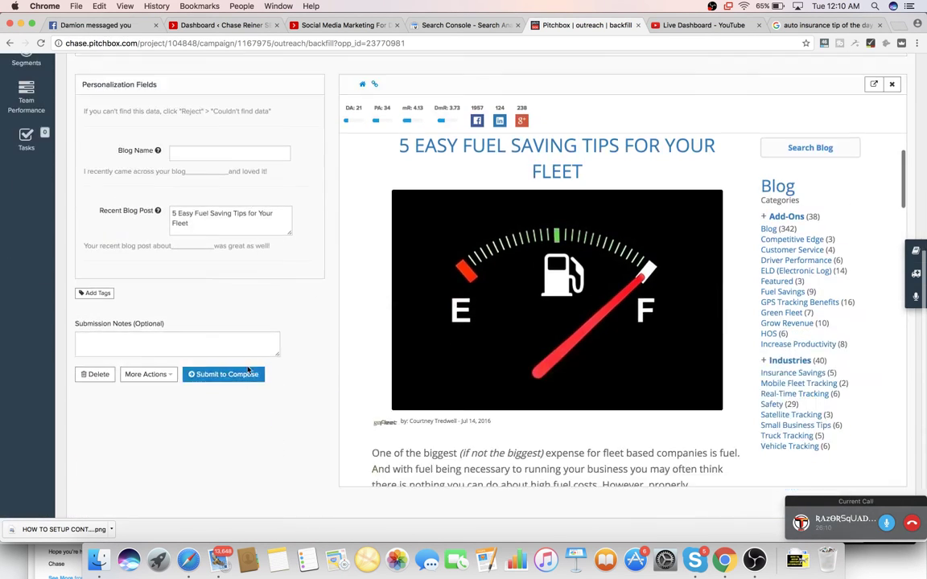
click(234, 354)
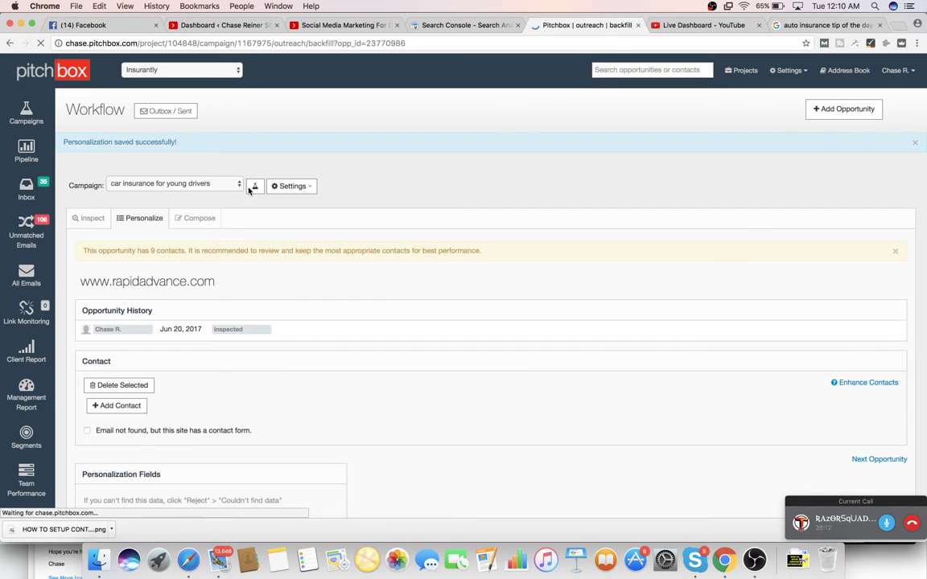
- Return to the 51-opportunity Personalize list and sort the Contacts column ascending
click(138, 210)
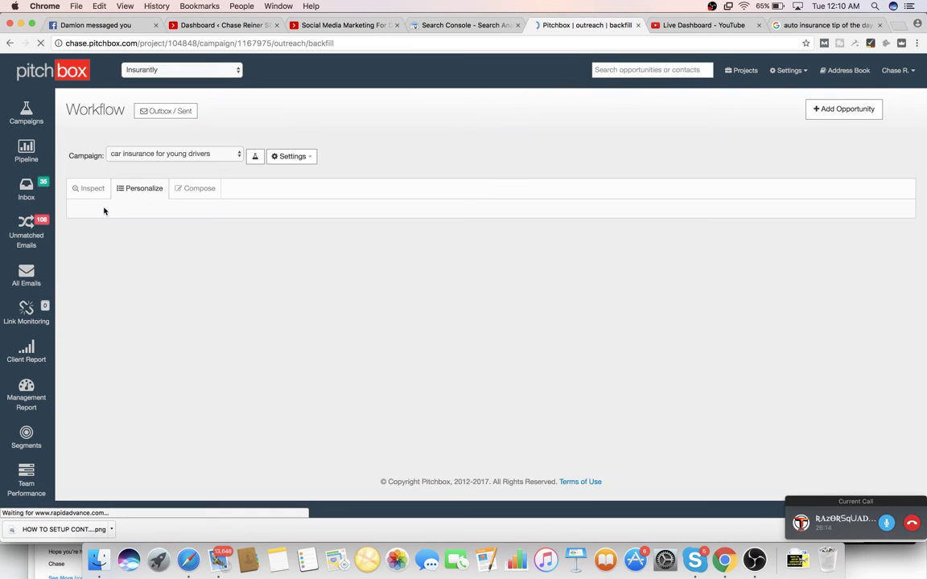
scroll(279, 292, down, 8)
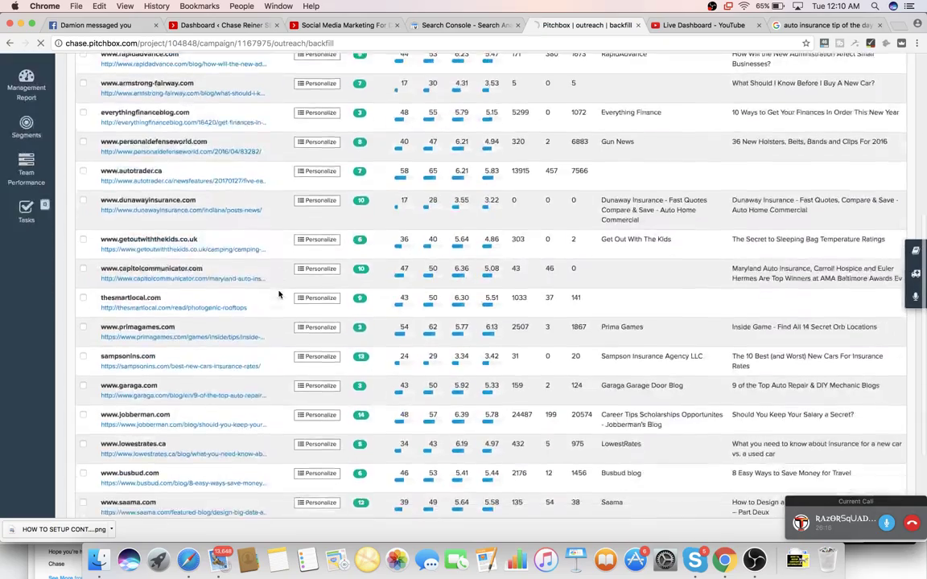
scroll(279, 294, up, 8)
click(363, 193)
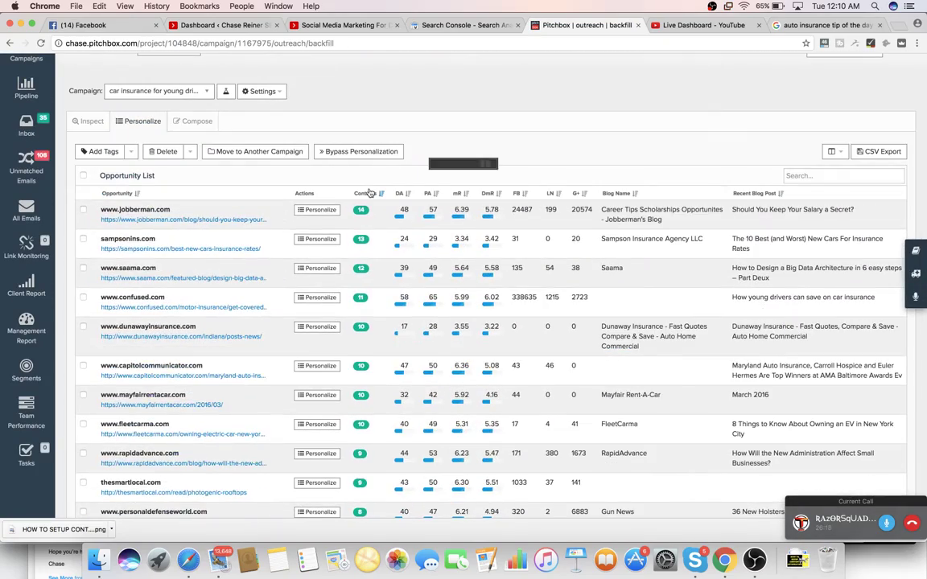
click(368, 194)
scroll(365, 262, down, 10)
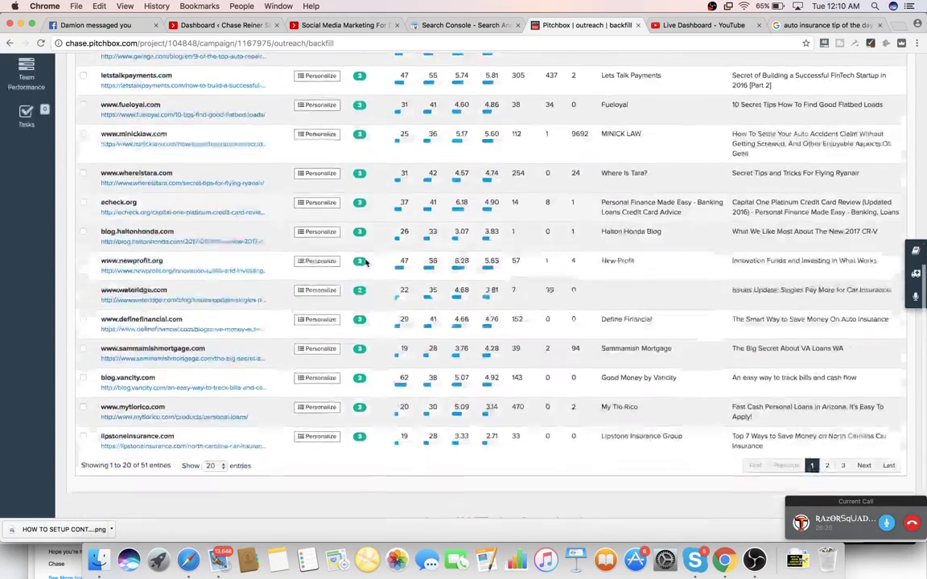
scroll(366, 262, up, 10)
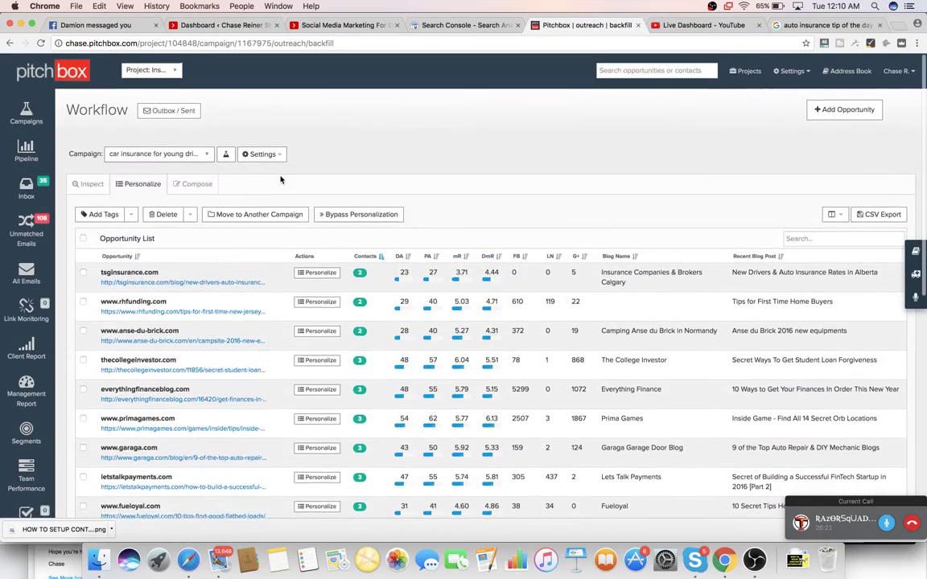
scroll(372, 296, down, 2)
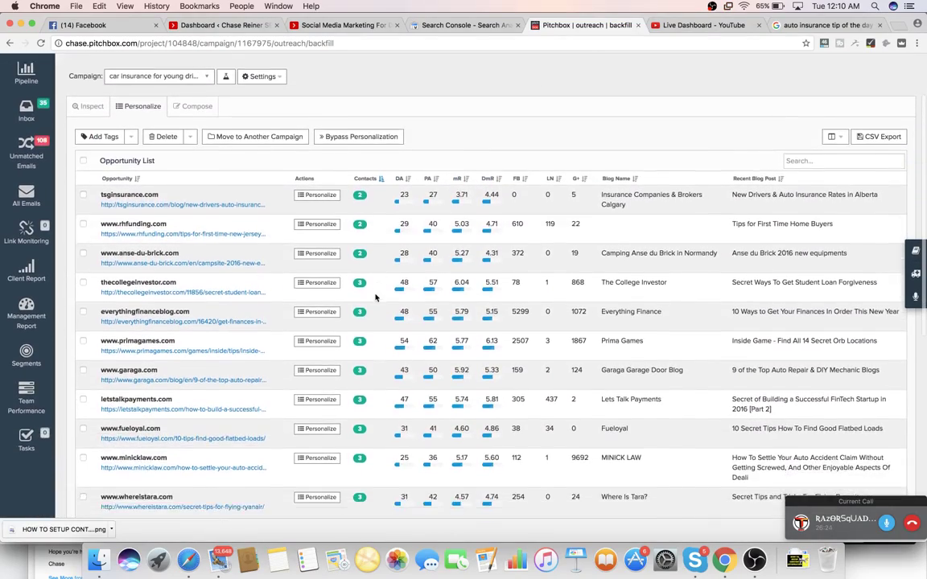
scroll(375, 298, down, 5)
scroll(322, 282, up, 7)
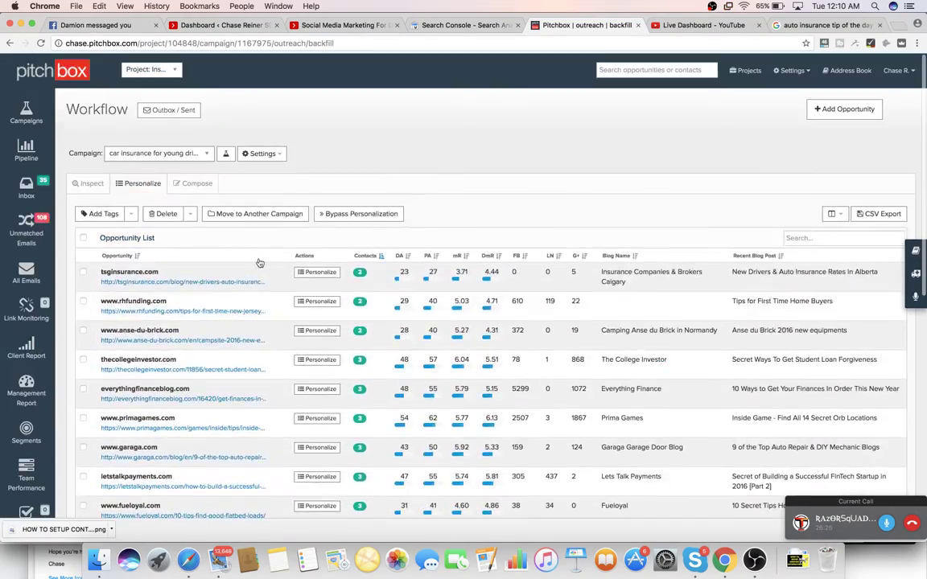
- Select all 44 compose-ready opportunities and launch the automation sequence
click(201, 182)
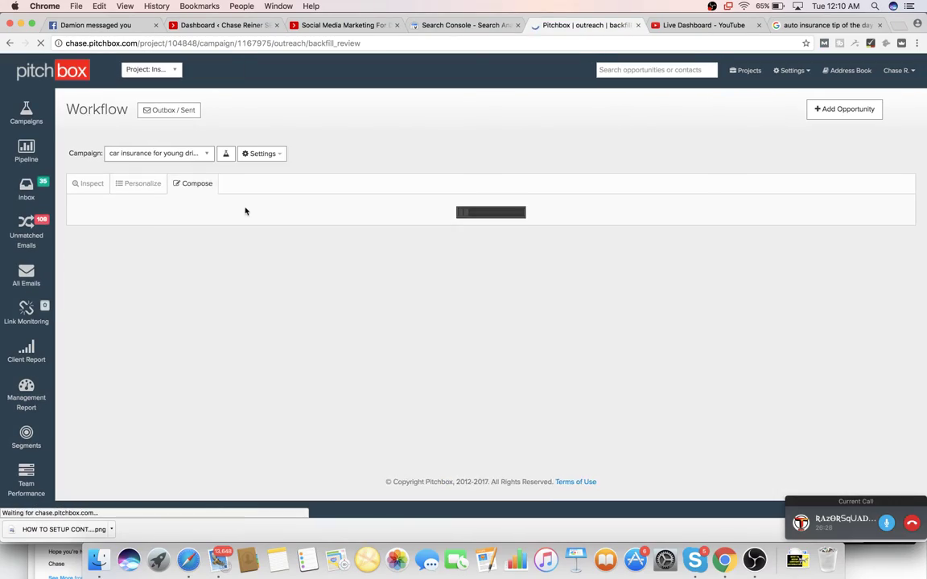
scroll(282, 254, down, 10)
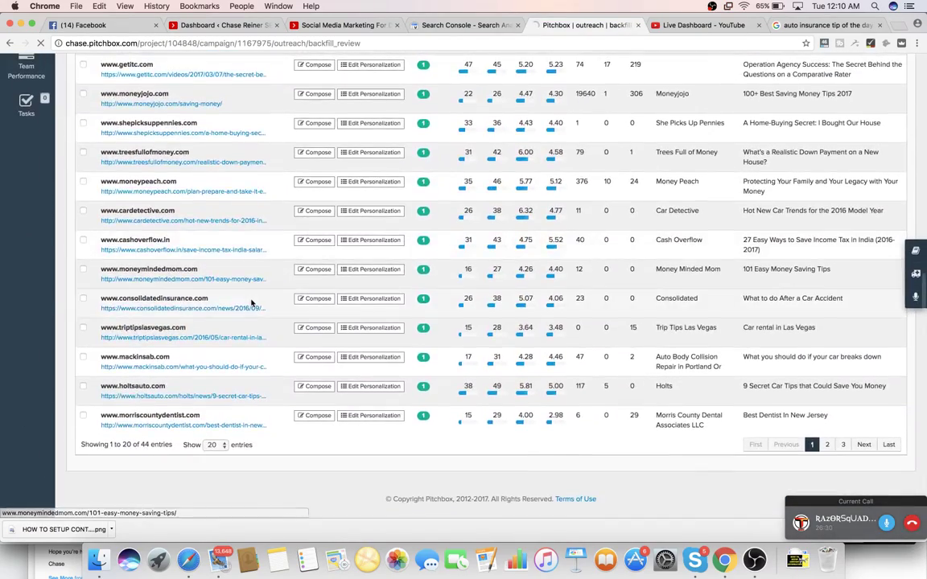
scroll(252, 302, up, 10)
scroll(251, 304, down, 3)
scroll(233, 209, up, 5)
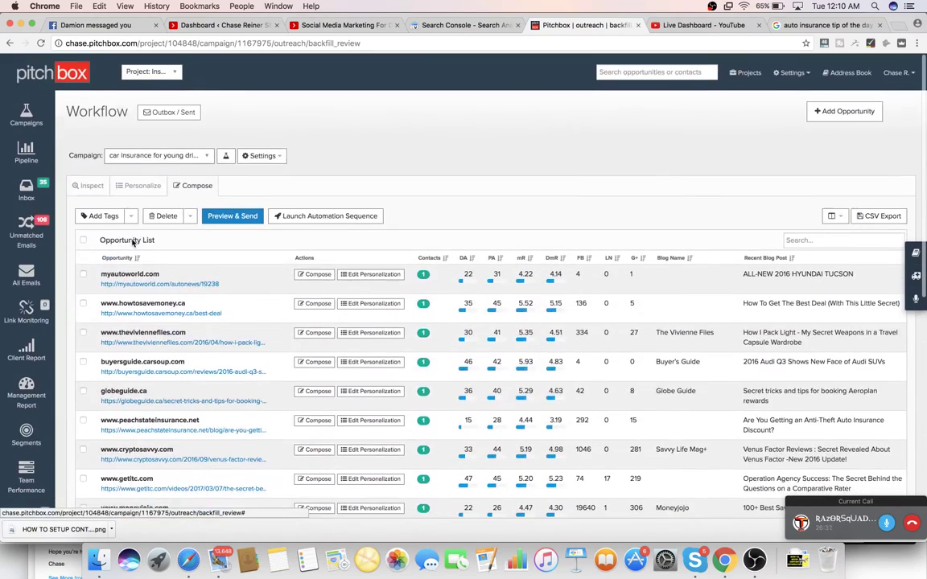
click(82, 239)
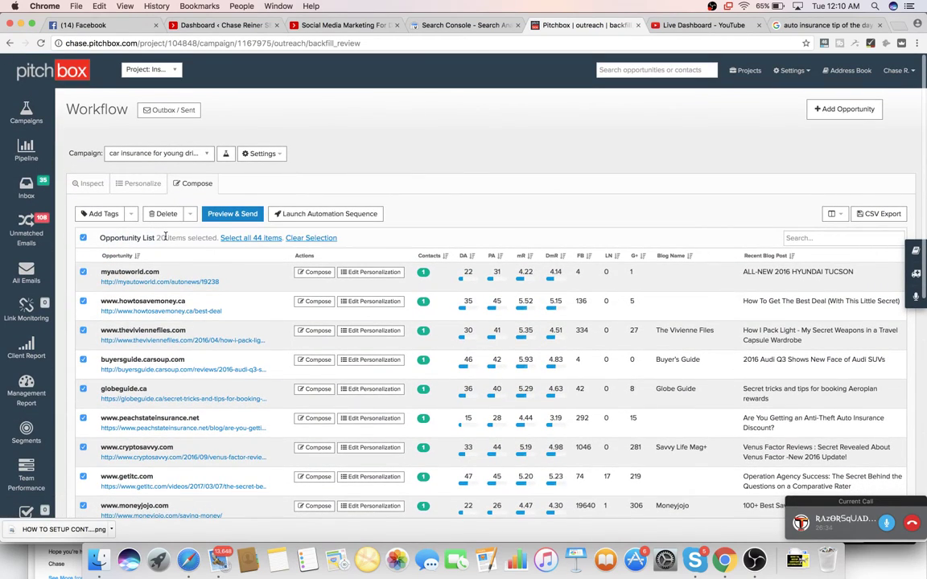
click(250, 237)
click(369, 214)
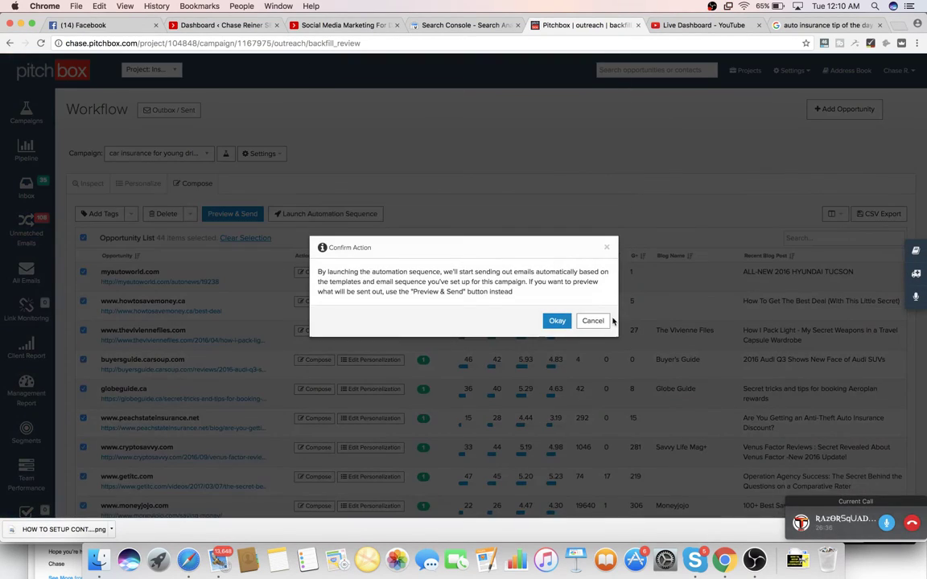
click(557, 321)
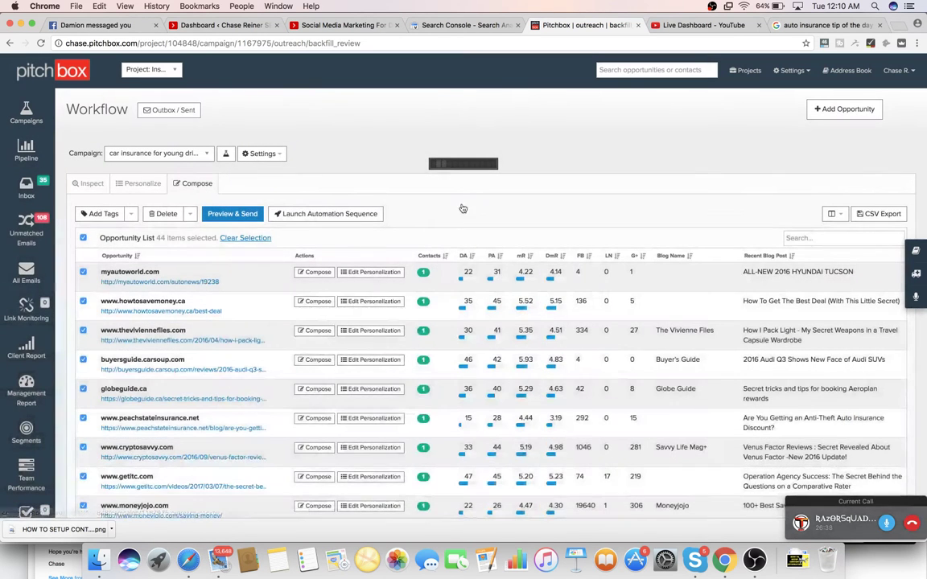
- Review the opportunities still awaiting personalization, then open the Inbox of replies
scroll(421, 285, down, 1)
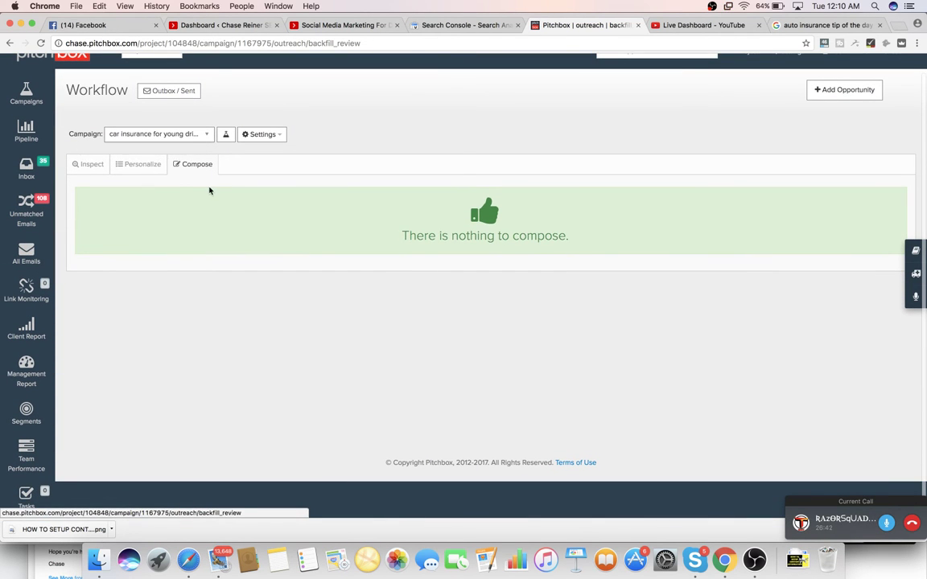
click(150, 172)
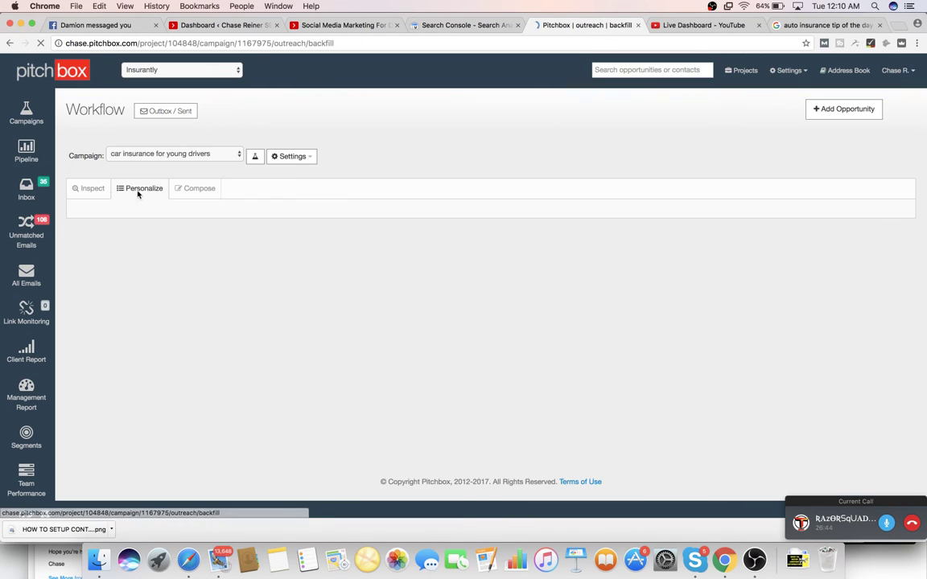
scroll(277, 271, down, 5)
scroll(277, 271, up, 5)
click(33, 192)
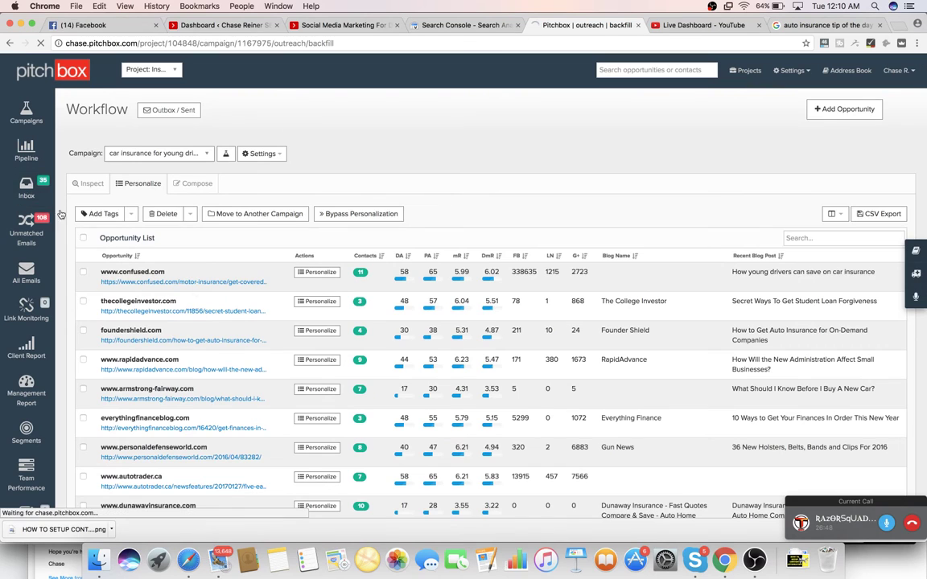
scroll(306, 266, down, 1)
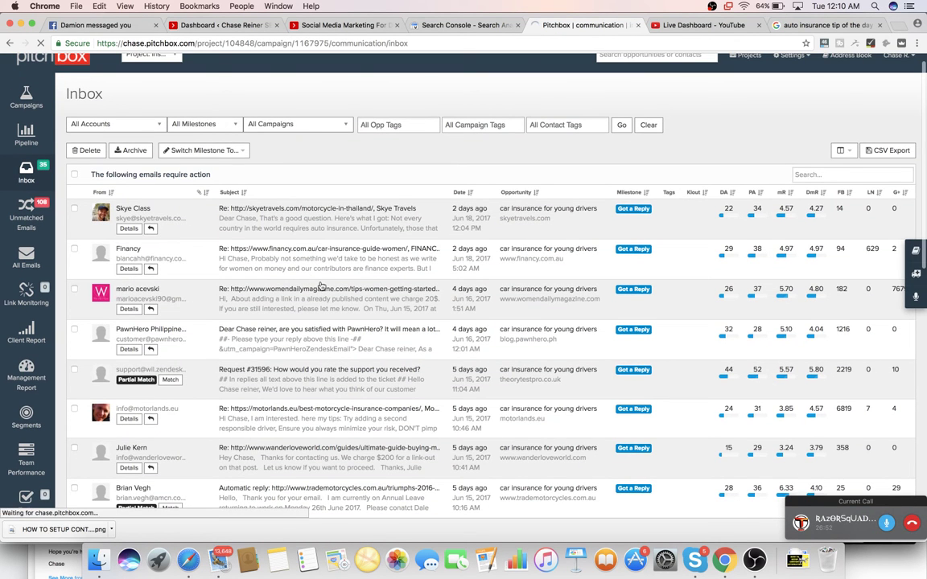
- Scroll to the Skye Travels reply body and highlight its two auto-insurance tip paragraphs
scroll(321, 318, down, 1)
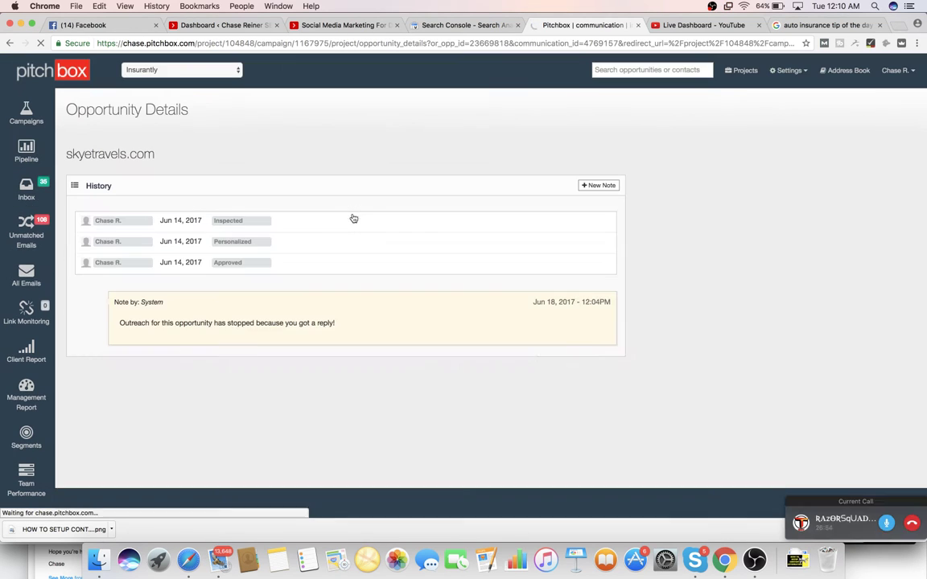
scroll(328, 326, down, 5)
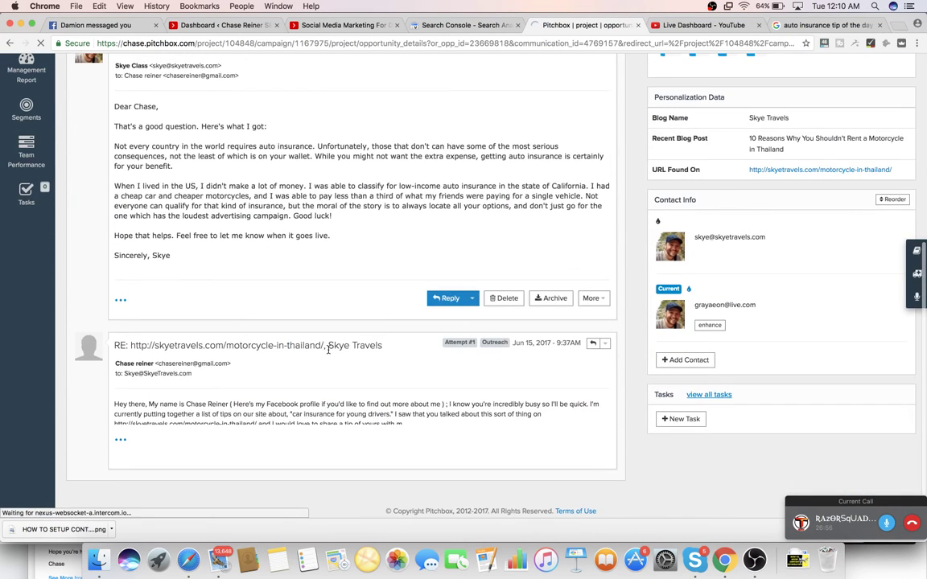
scroll(203, 145, down, 2)
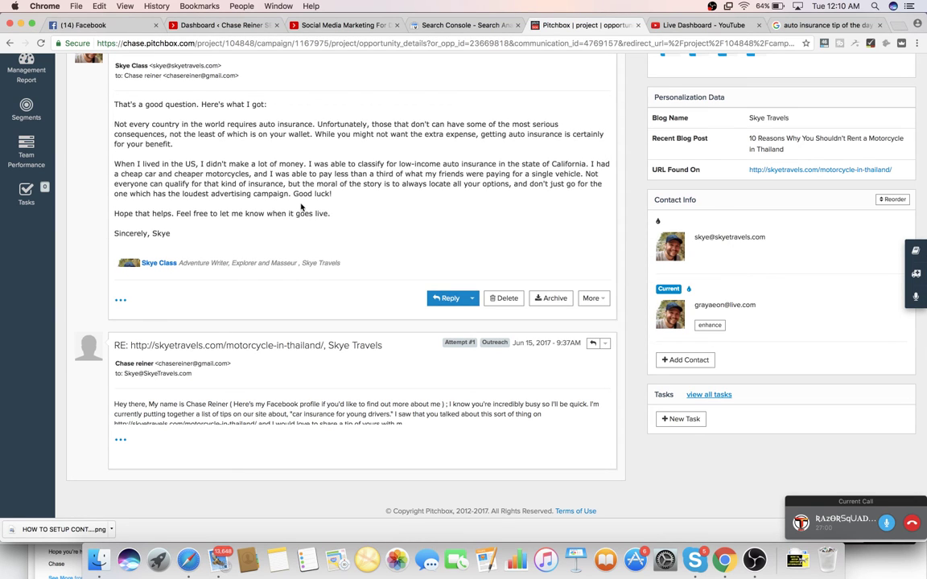
drag(347, 190, 103, 125)
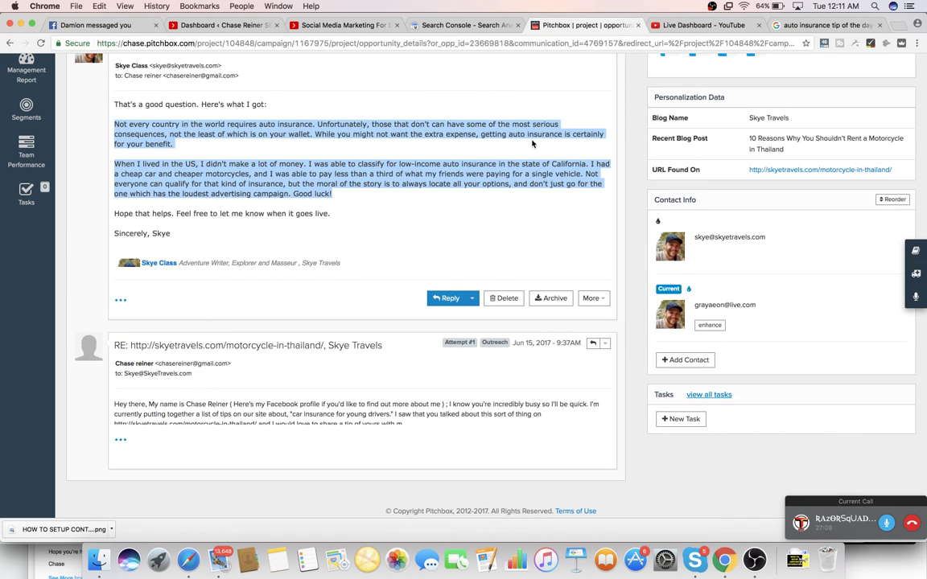
- Go to Google Drive, search 'client', and open the Clients folder and its SEO folder
click(821, 25)
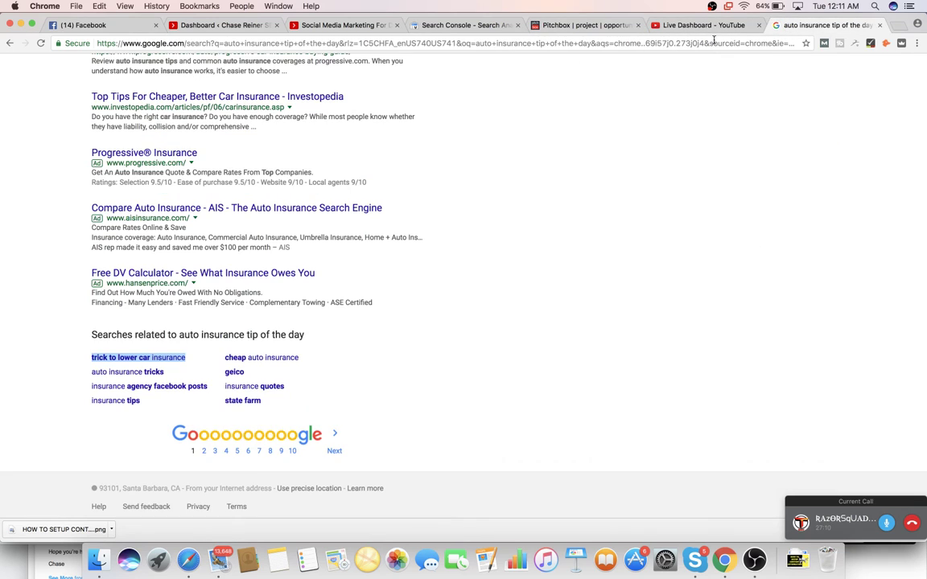
click(529, 45)
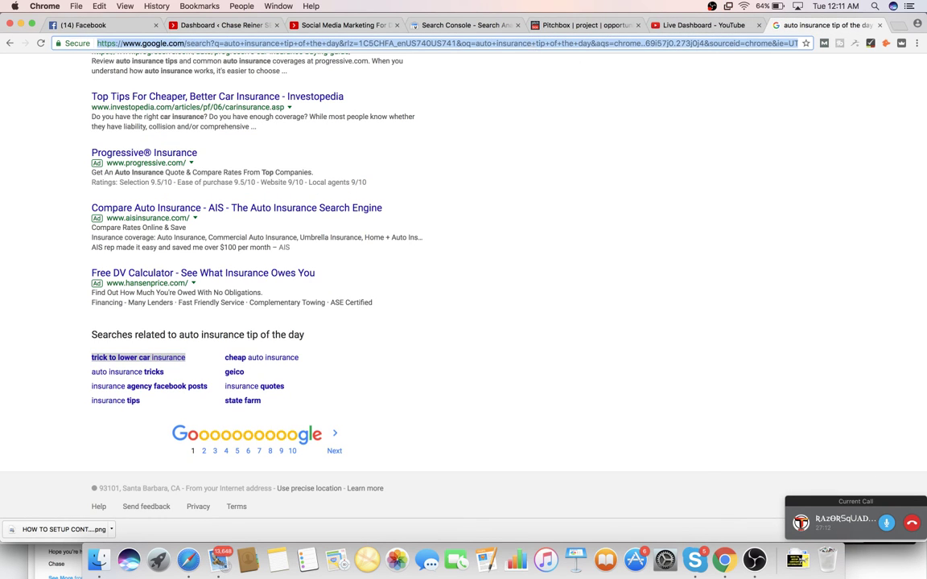
text(drive)
key(Return)
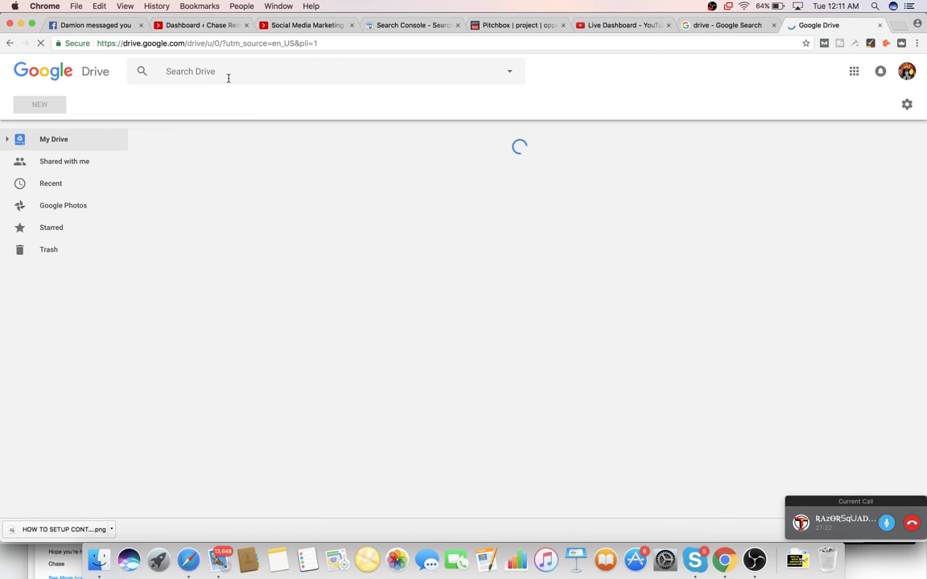
click(229, 75)
text(cl)
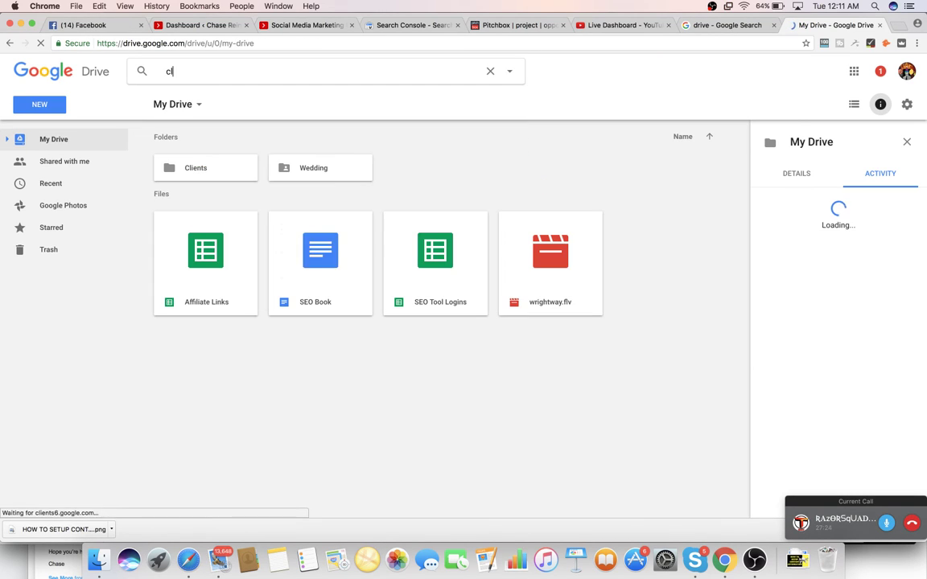
text(ient)
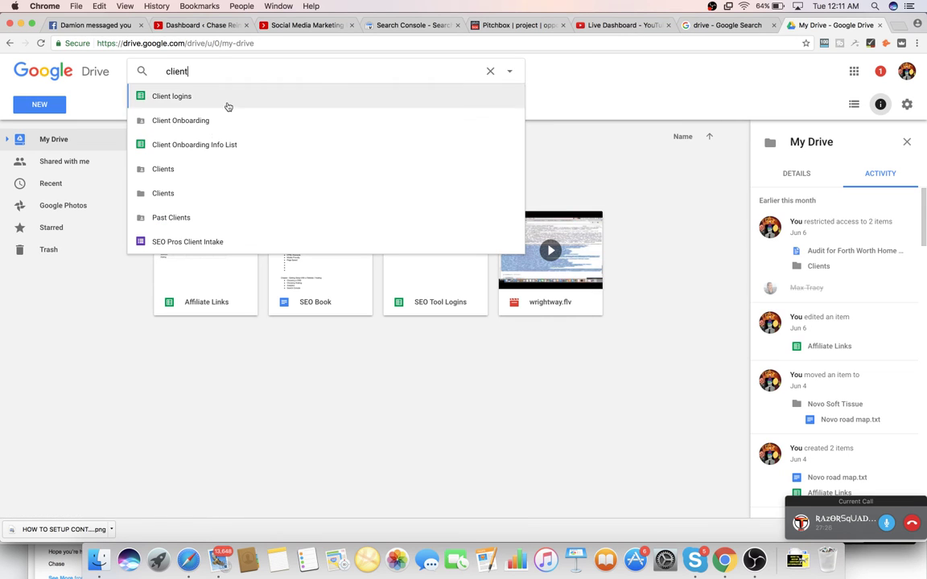
click(201, 171)
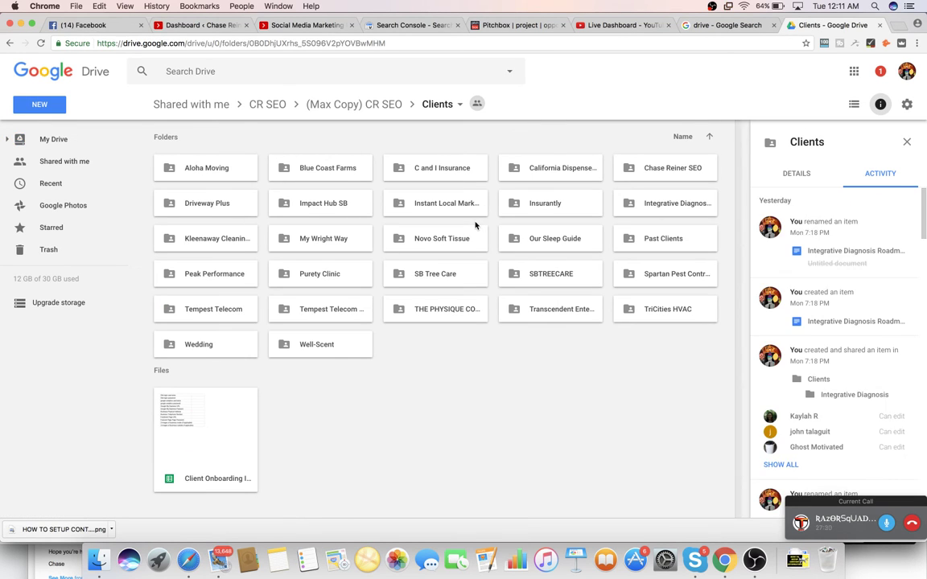
double_click(652, 169)
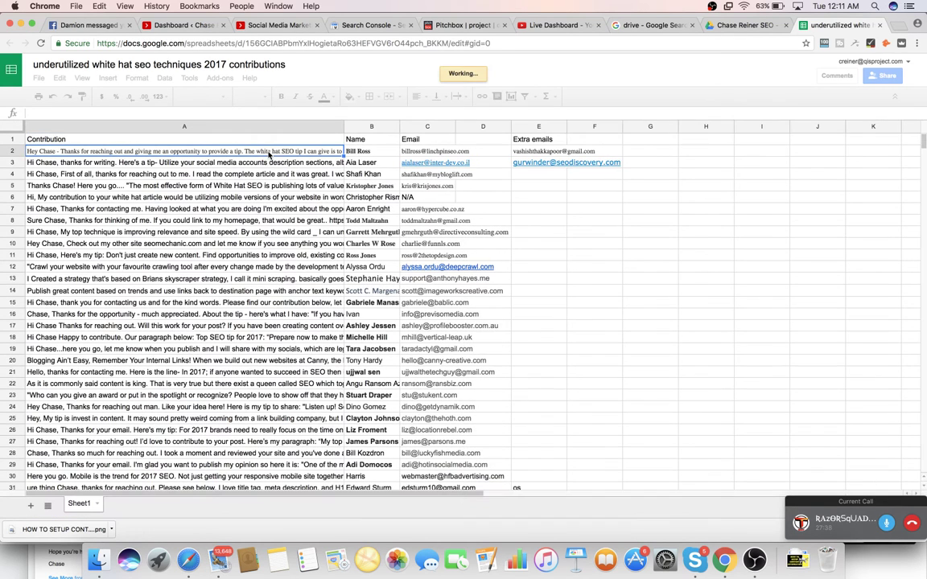
click(374, 151)
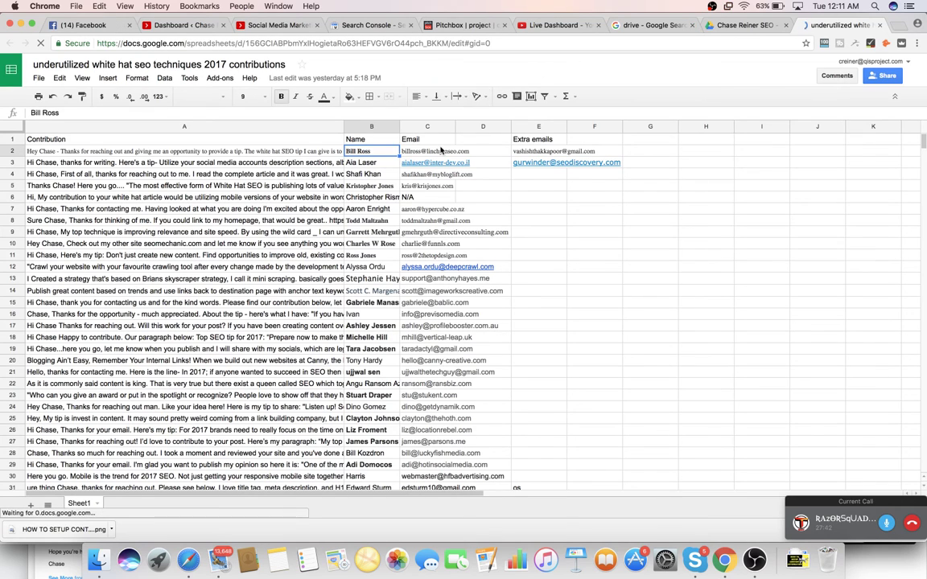
click(439, 152)
click(496, 152)
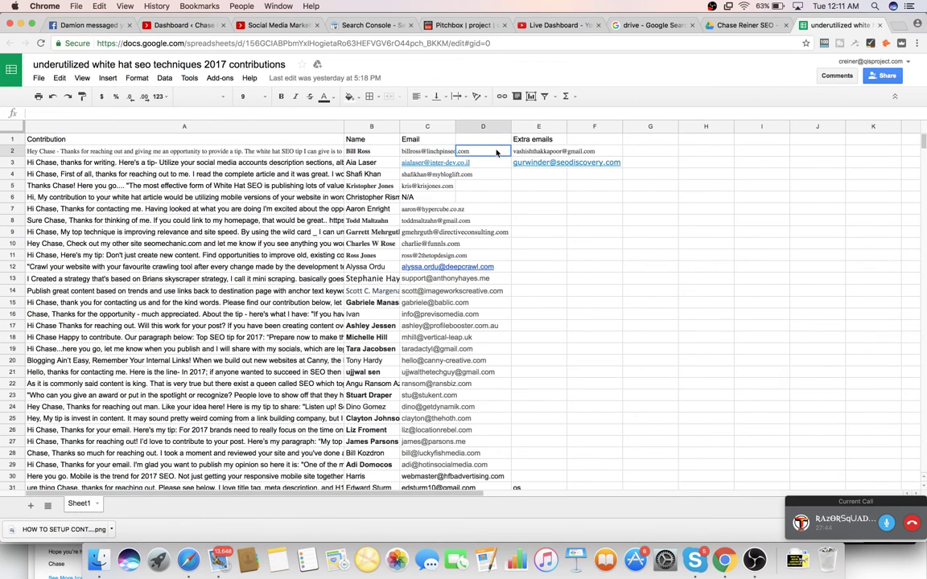
click(501, 142)
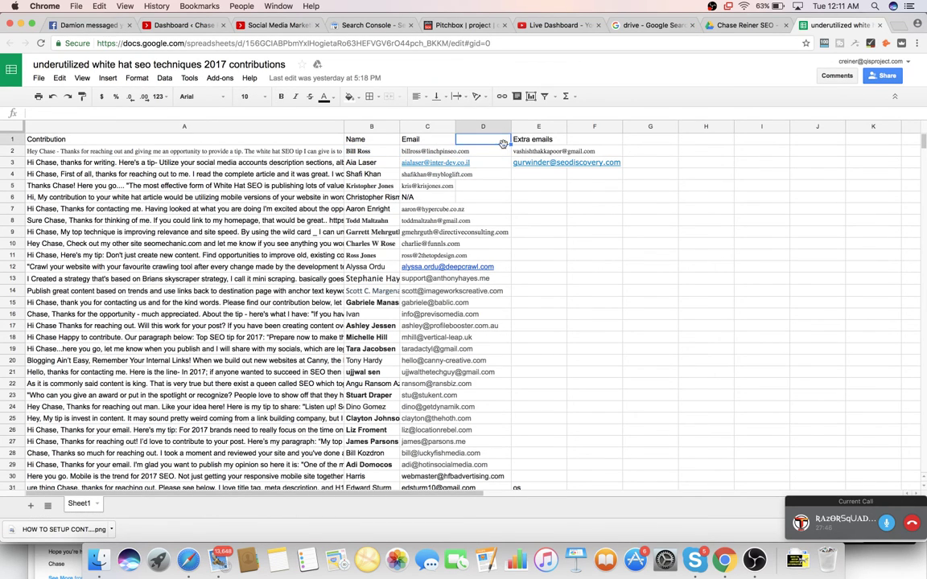
click(309, 163)
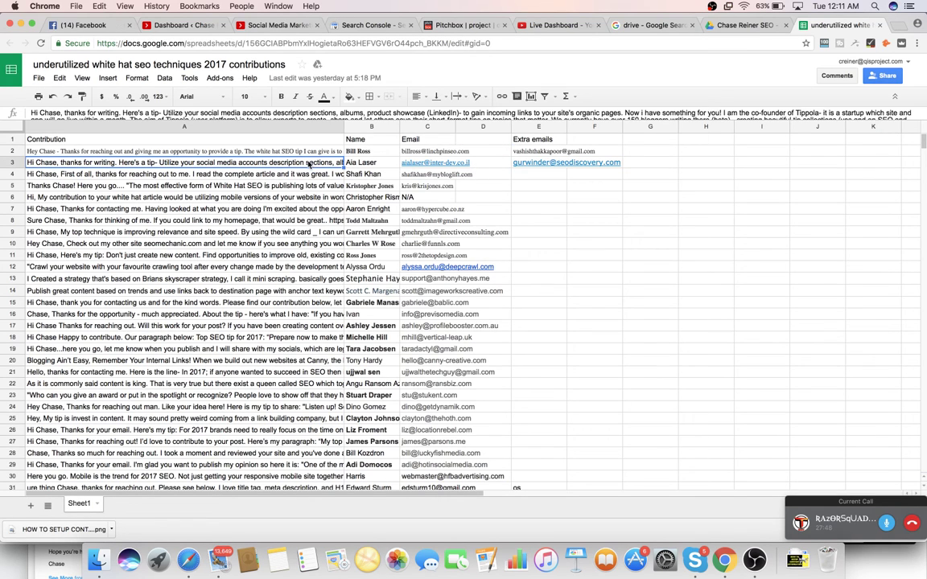
key(Down)
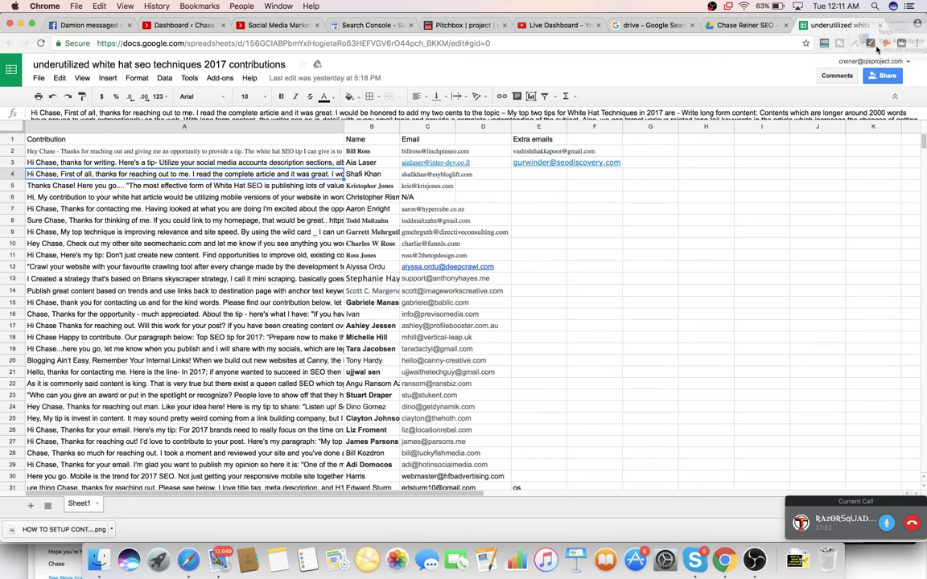
click(285, 165)
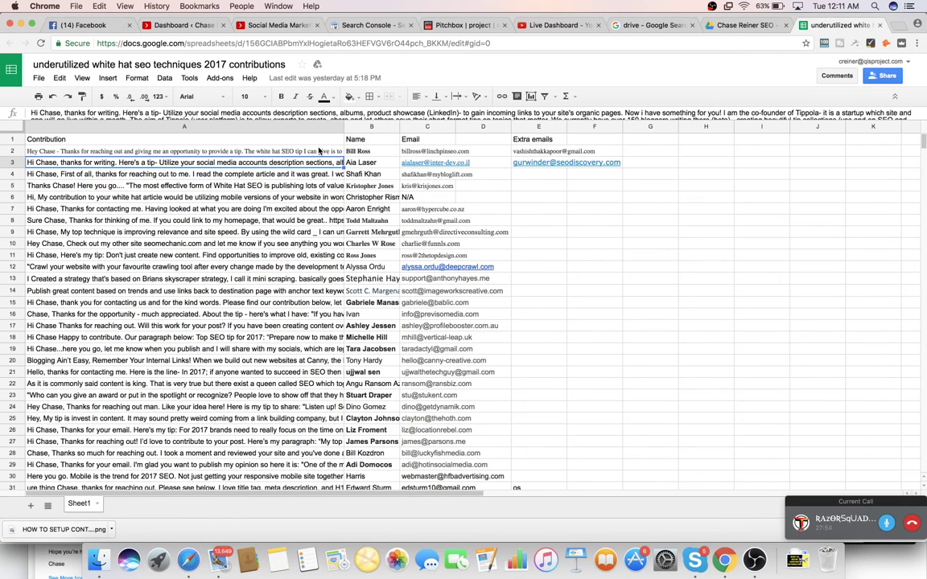
click(319, 152)
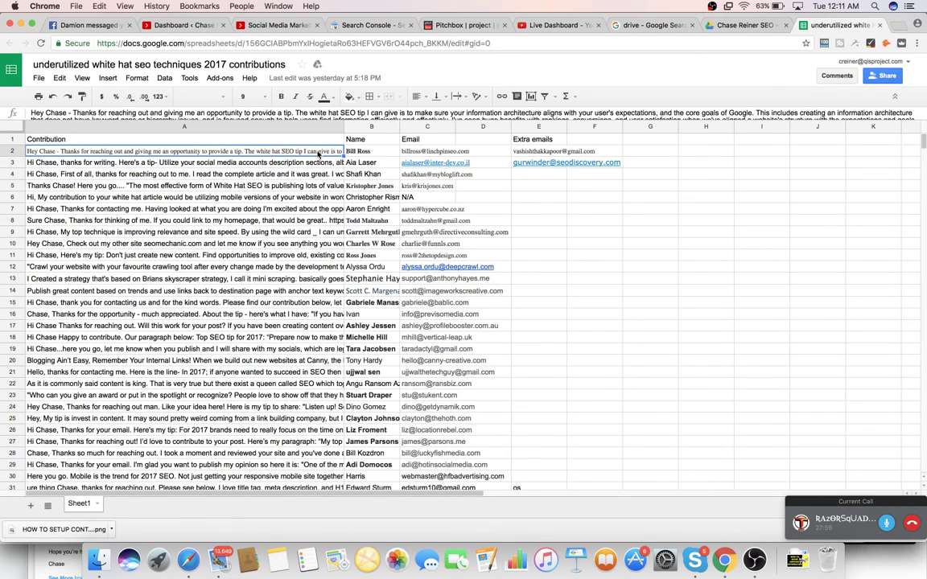
click(318, 165)
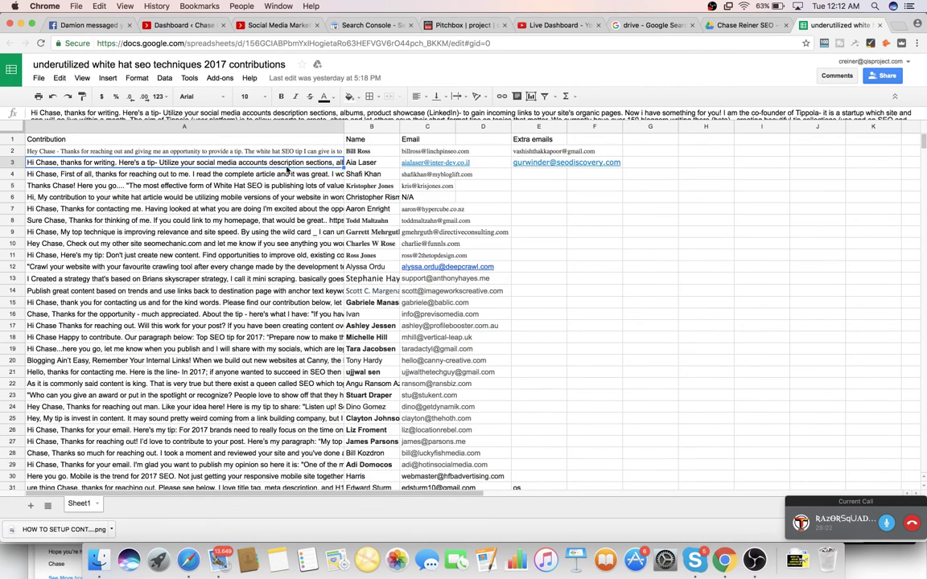
click(314, 152)
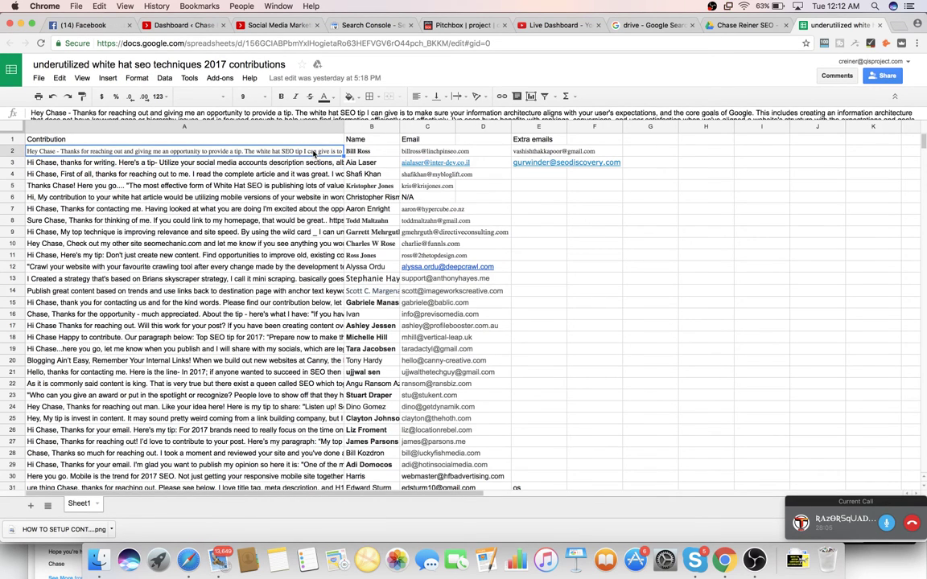
- Paste the contributor's full name into cell B15, removing the duplicated copy
click(374, 303)
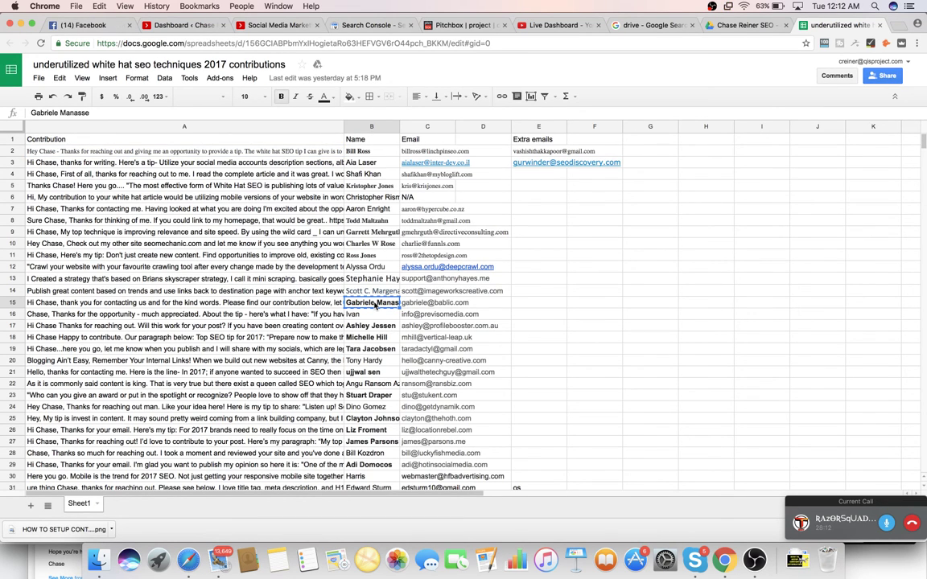
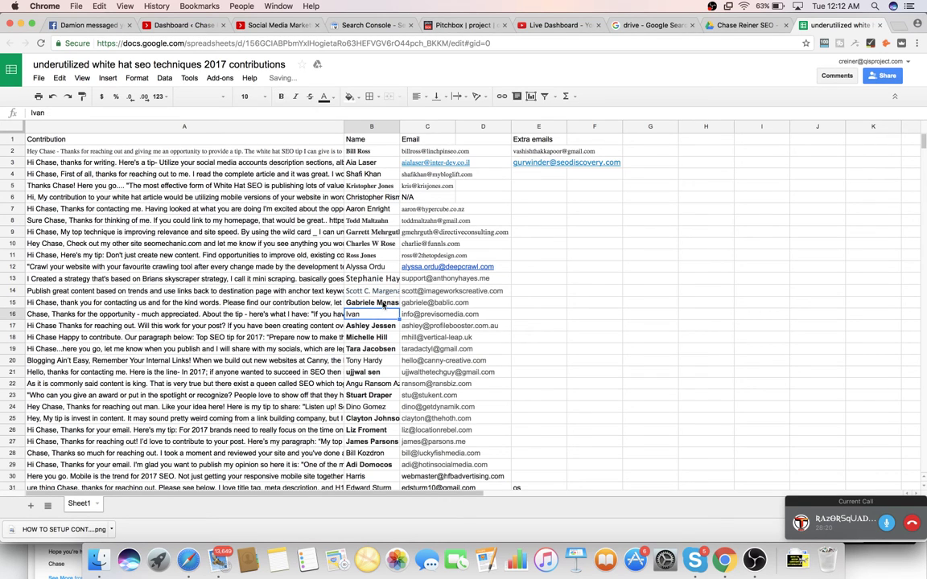
double_click(383, 304)
key(super+c)
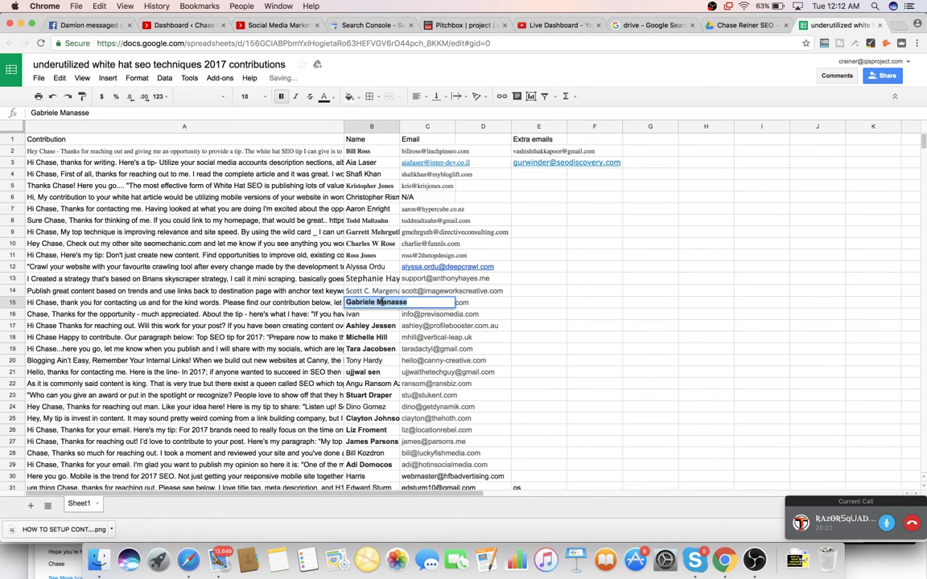
key(BackSpace)
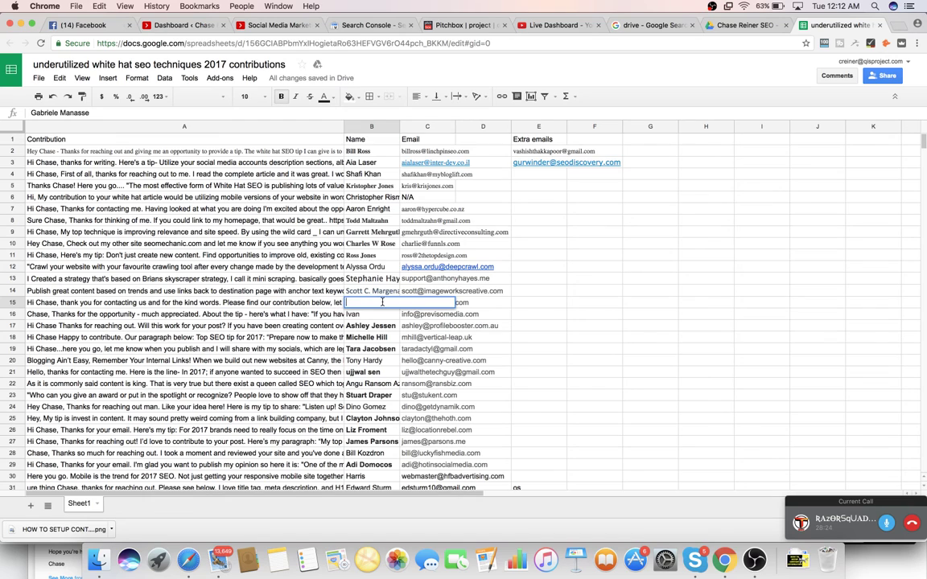
key(super+z)
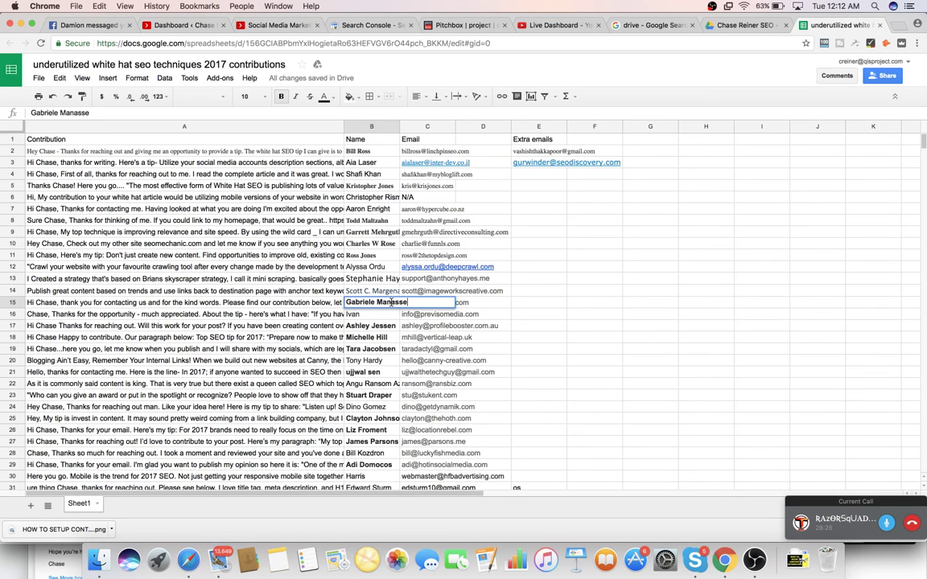
key(super+v)
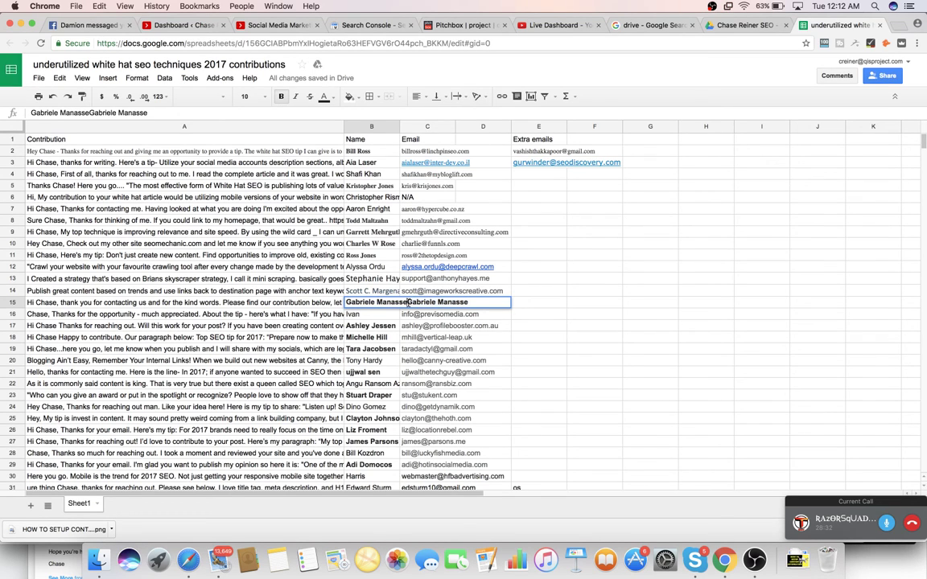
key(shift+alt+Left)
key(shift+alt+Left)
key(ctrl+c)
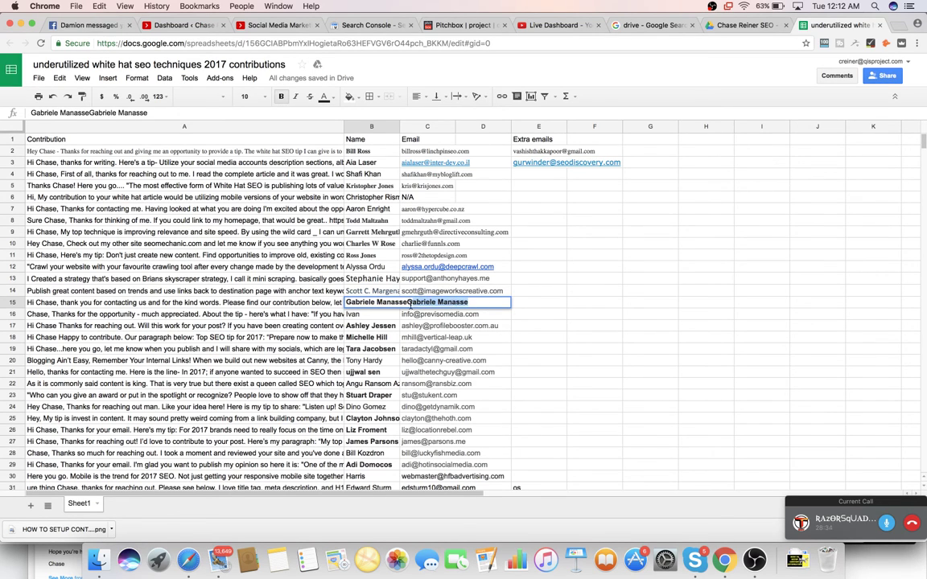
key(BackSpace)
click(595, 314)
- Clear the accidental name pastes from cells F16 and F14, leaving B15 intact
key(ctrl+v)
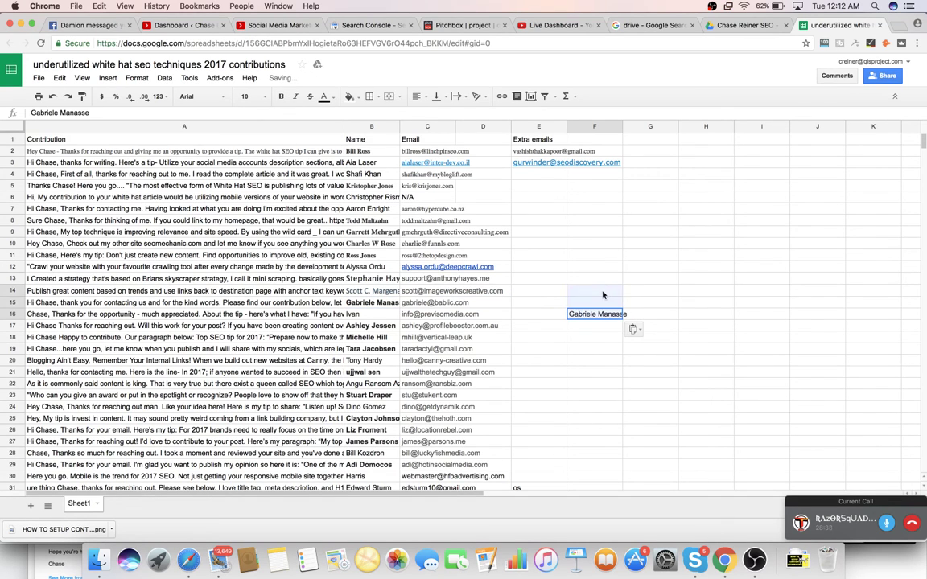
click(575, 291)
key(ctrl+v)
double_click(377, 303)
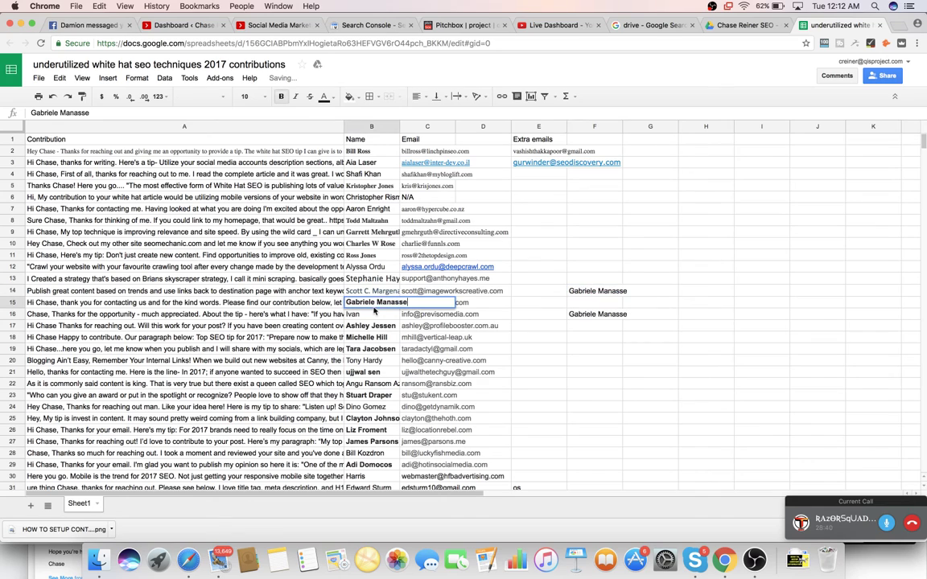
click(611, 316)
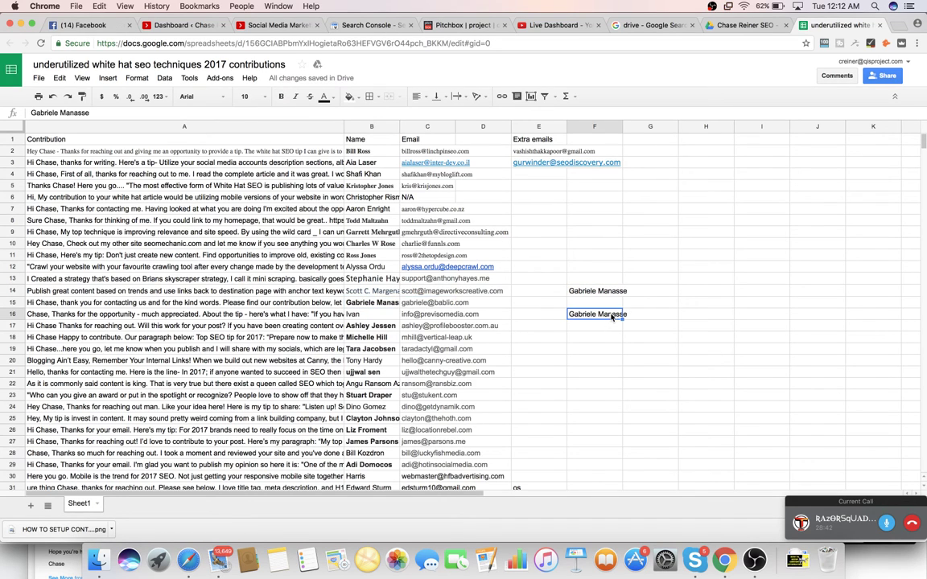
key(Delete)
click(599, 291)
key(Delete)
click(377, 304)
click(613, 292)
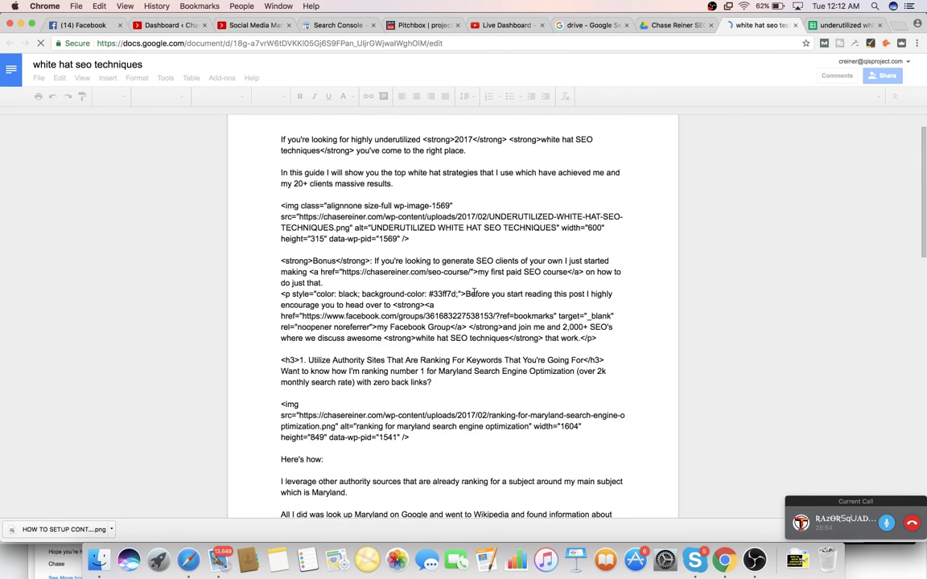
- Scroll through the white hat seo techniques draft and close its tab
scroll(474, 295, down, 10)
scroll(474, 292, down, 5)
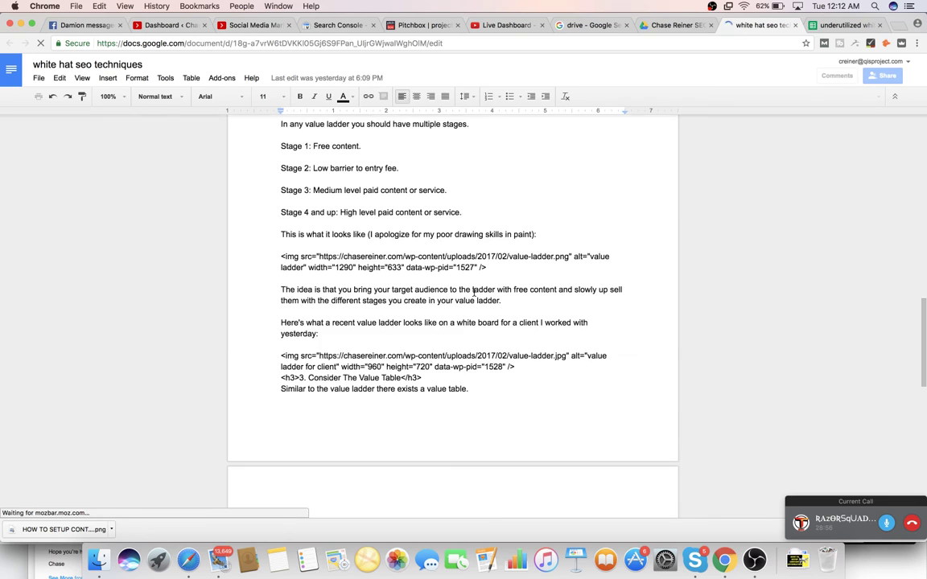
scroll(474, 292, down, 5)
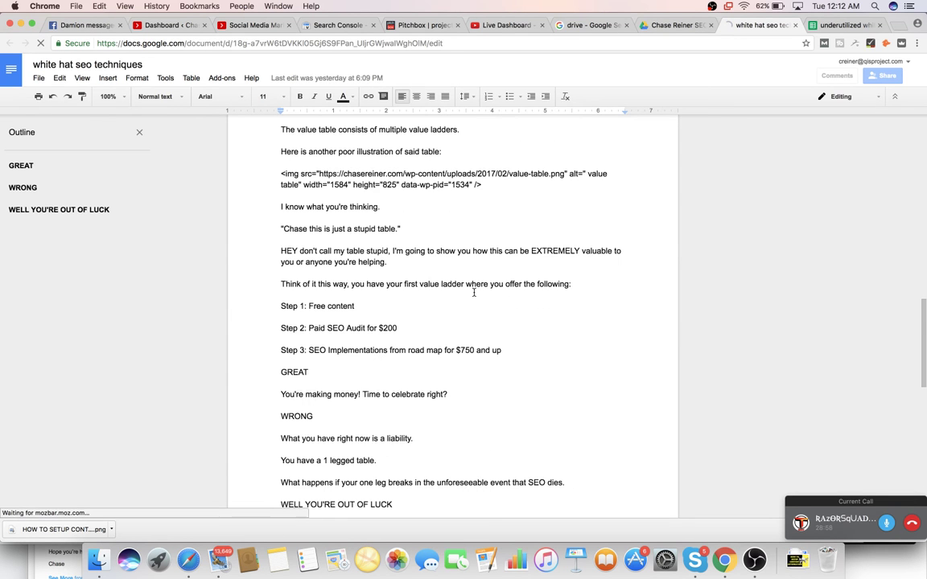
scroll(474, 293, down, 10)
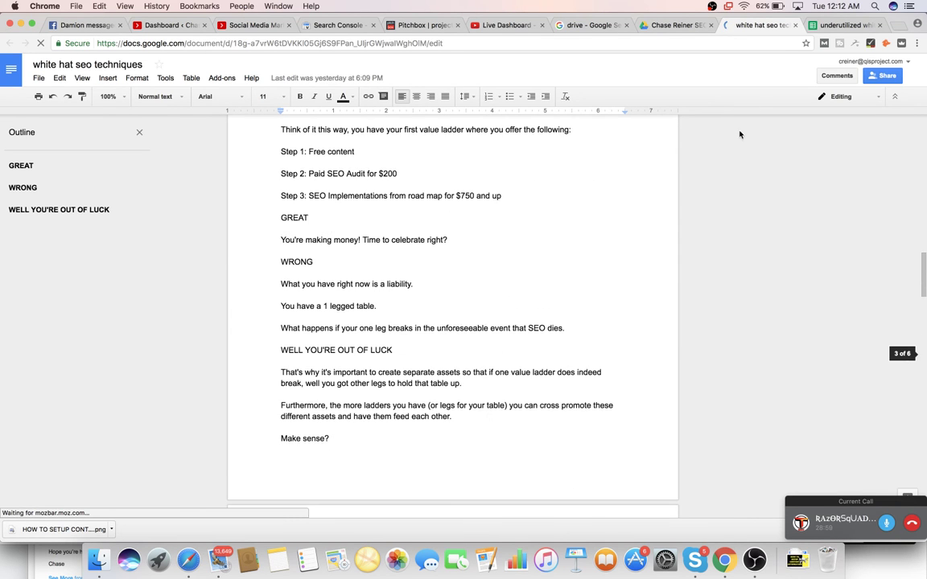
click(795, 26)
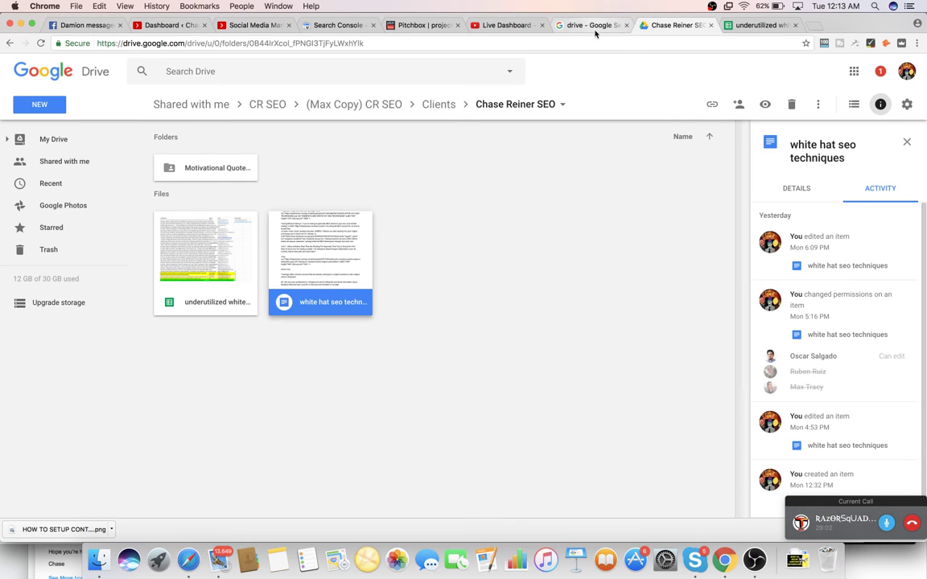
- Show Pitchbox's Campaigns list, then move to the YouTube Live Dashboard
click(424, 25)
scroll(368, 252, up, 5)
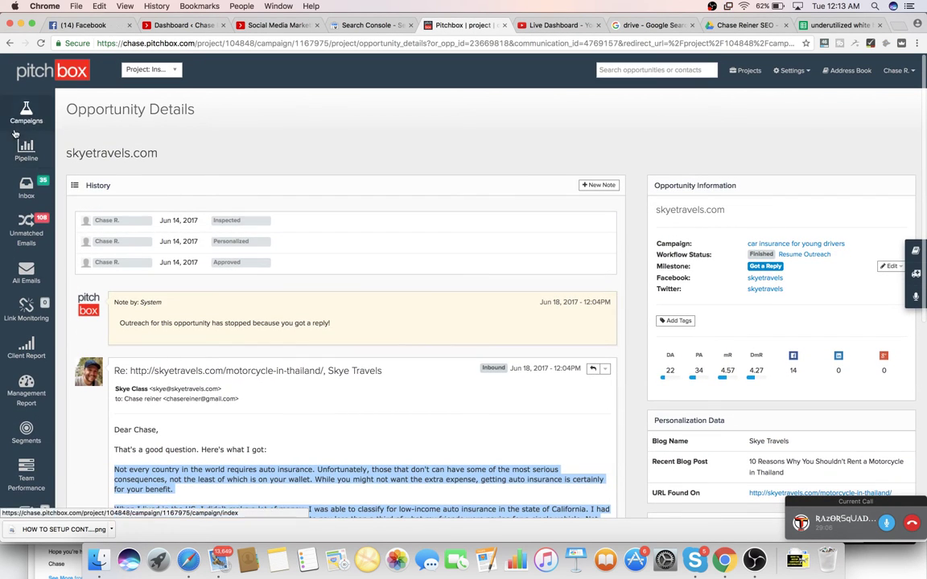
click(29, 119)
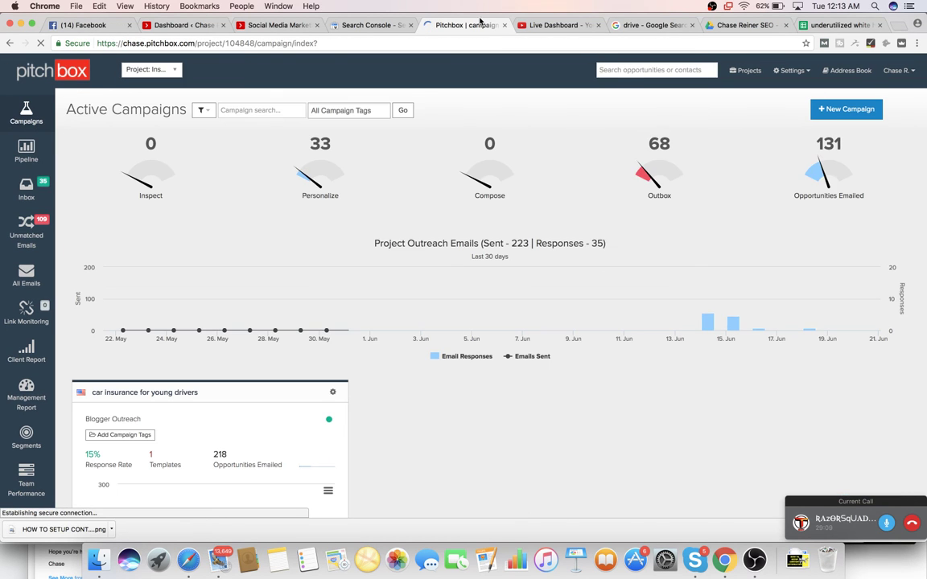
click(541, 26)
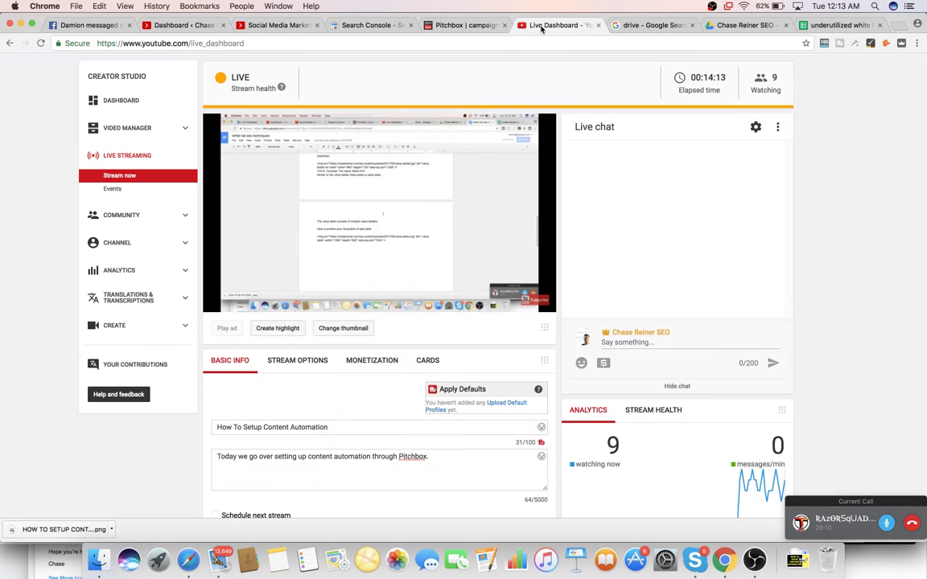
- Return to Pitchbox's Active Campaigns page and review the car insurance campaign's statistics
scroll(493, 97, down, 3)
scroll(492, 98, up, 4)
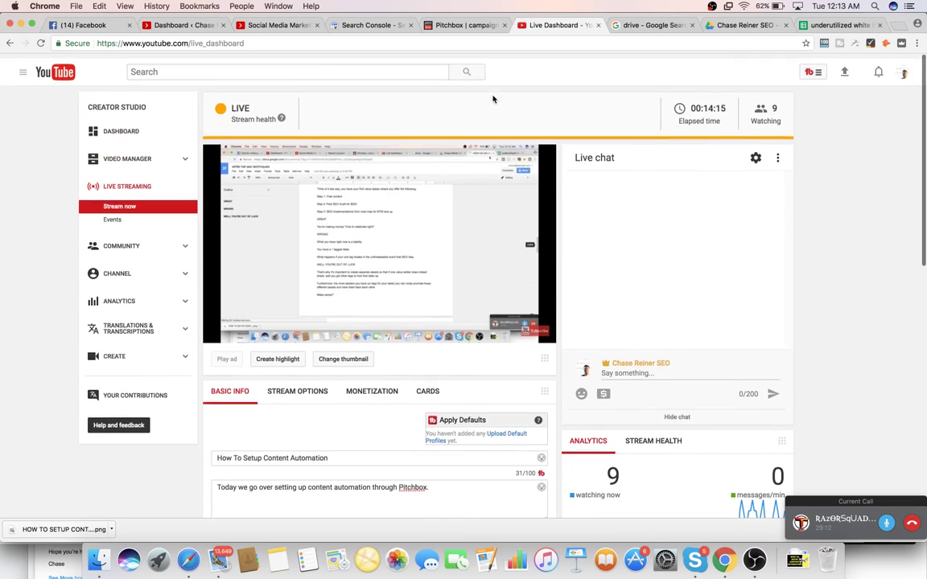
click(449, 29)
scroll(468, 231, down, 5)
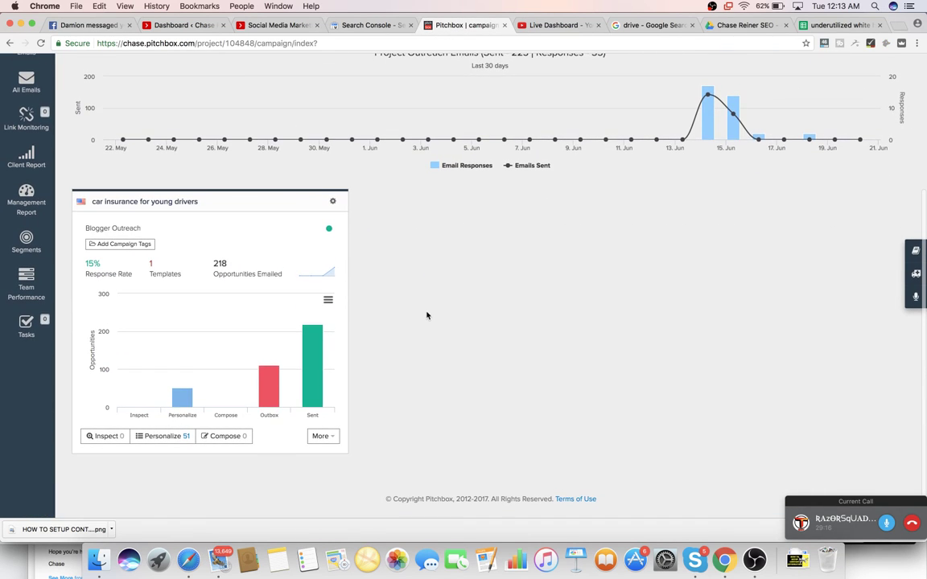
scroll(410, 346, up, 1)
scroll(406, 355, up, 3)
scroll(407, 355, down, 4)
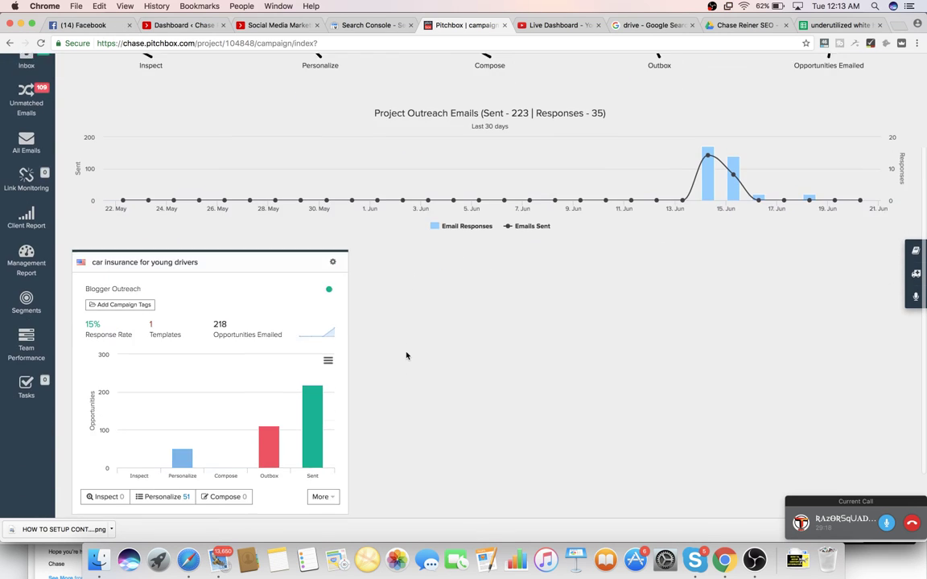
scroll(406, 355, up, 3)
scroll(406, 355, down, 2)
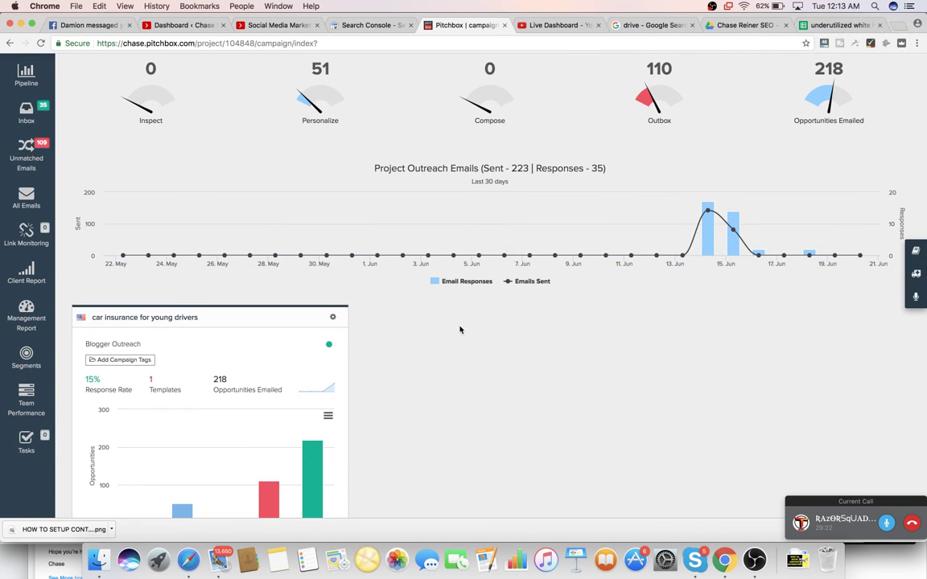
scroll(460, 329, down, 3)
scroll(402, 331, up, 5)
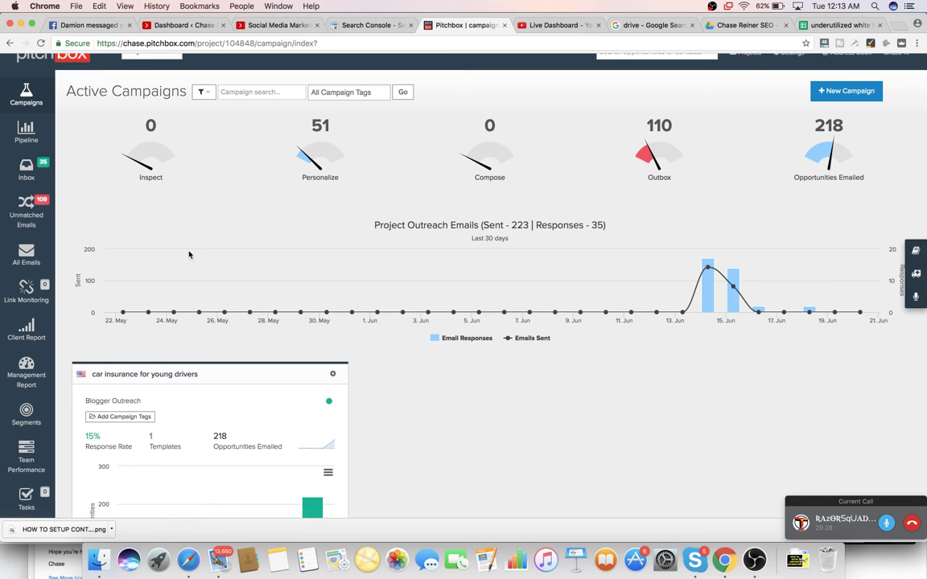
scroll(153, 269, down, 3)
scroll(202, 267, up, 5)
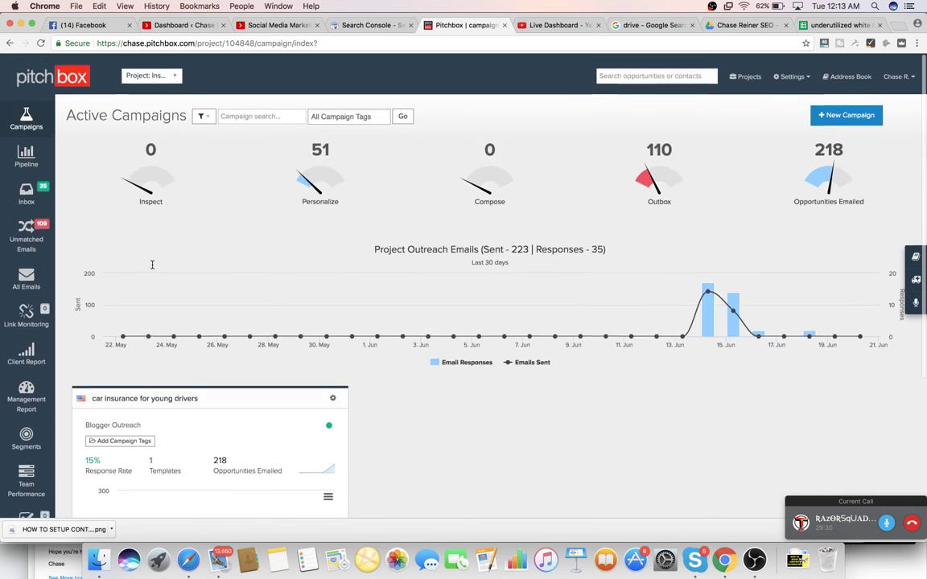
scroll(202, 266, down, 5)
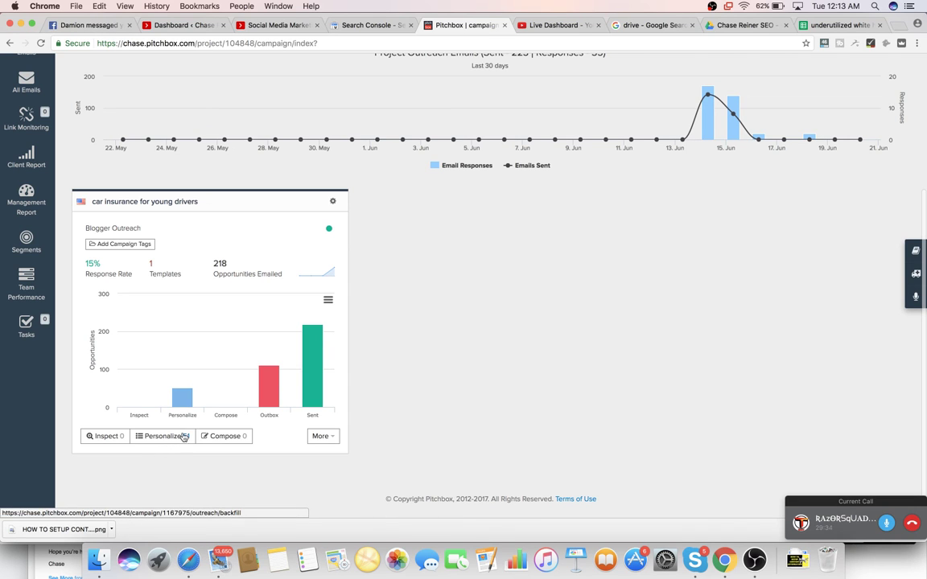
scroll(183, 437, up, 1)
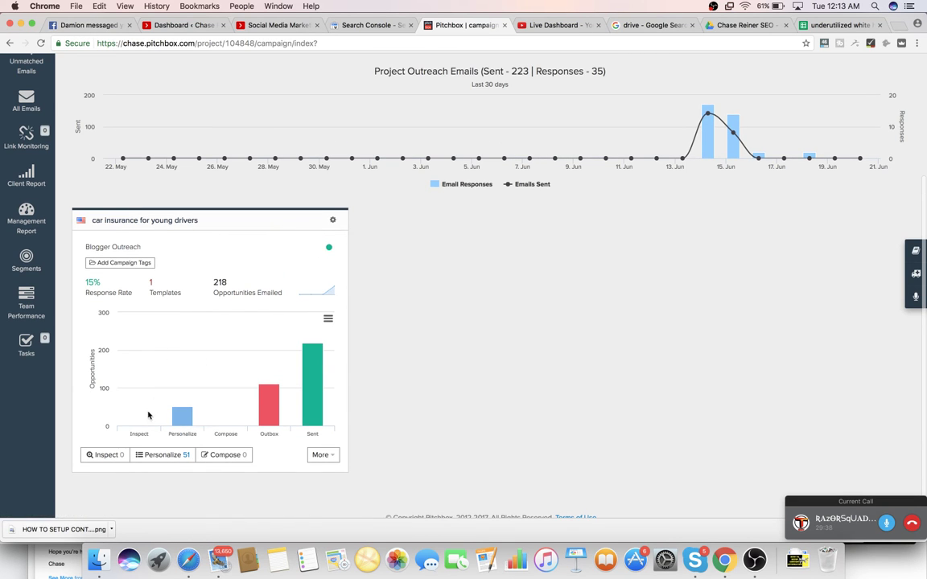
- Inspect the campaign's workflow queue, then go back to Active Campaigns
click(113, 457)
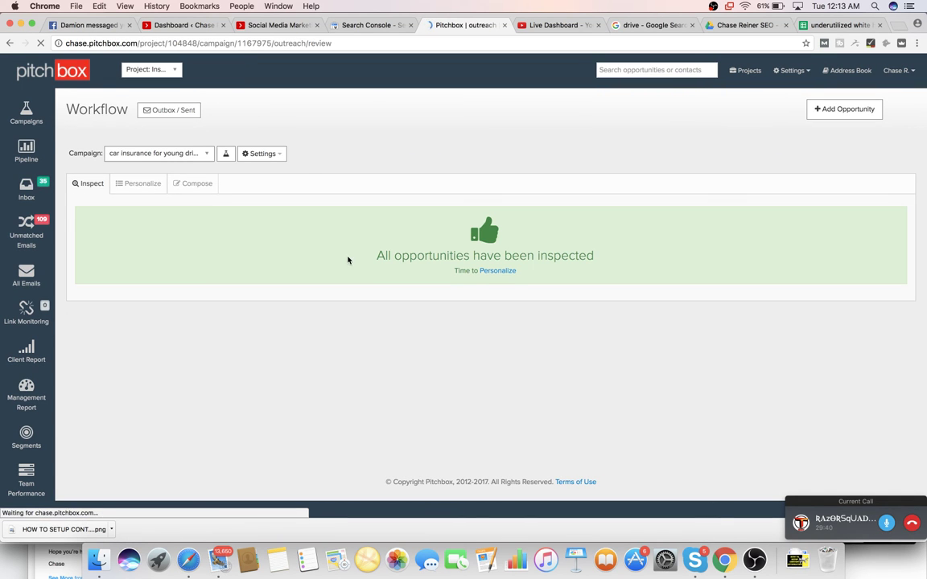
click(8, 122)
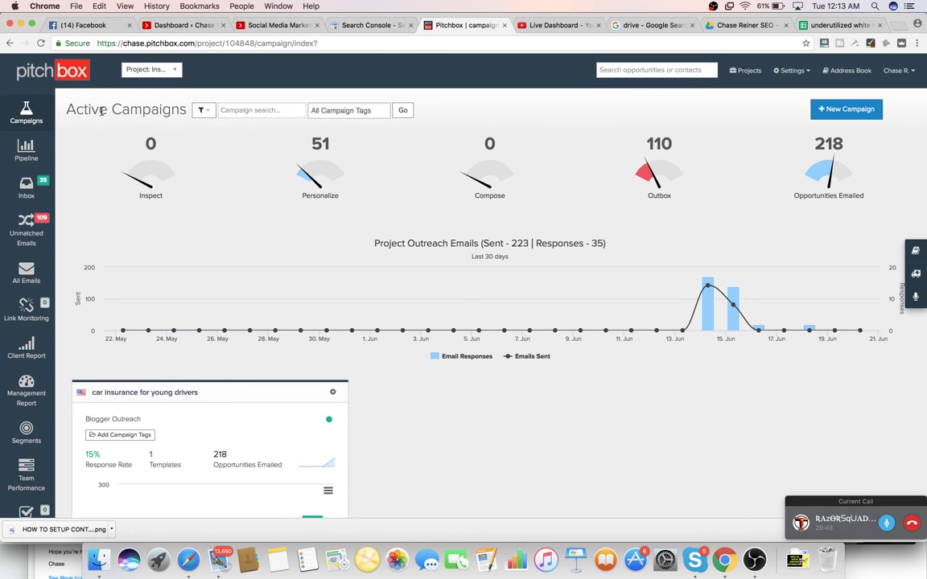
scroll(240, 223, down, 5)
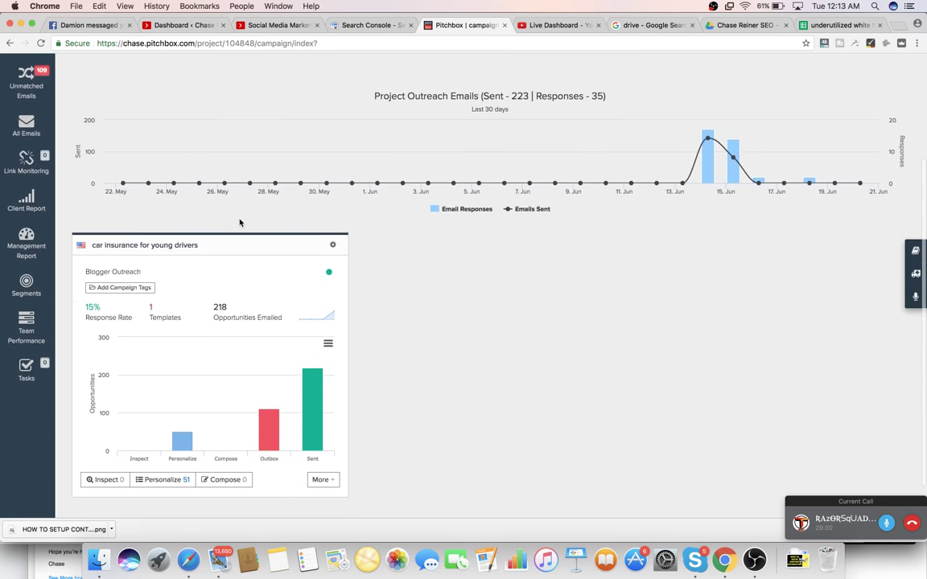
scroll(240, 223, up, 5)
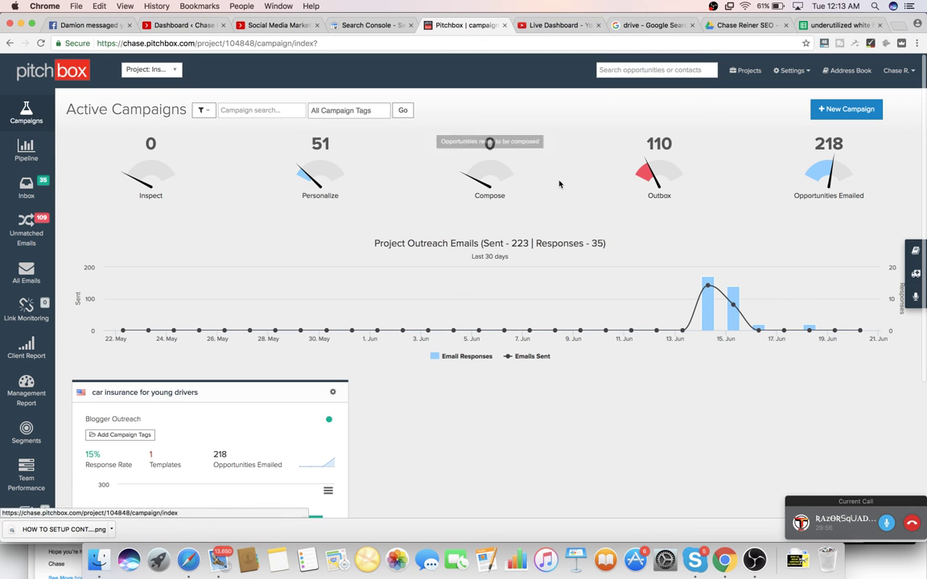
- Start a new Blogger Outreach campaign named 'Rust'
click(846, 117)
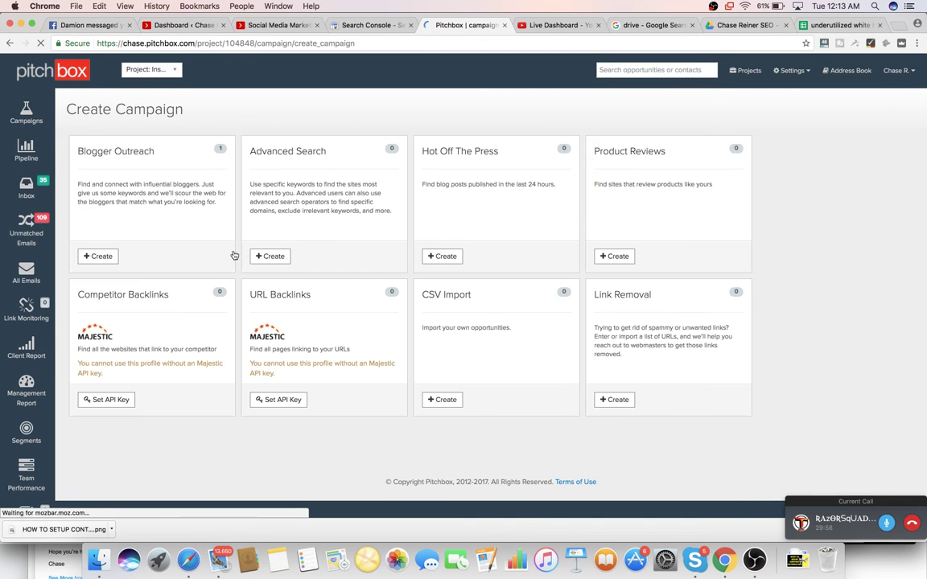
click(100, 256)
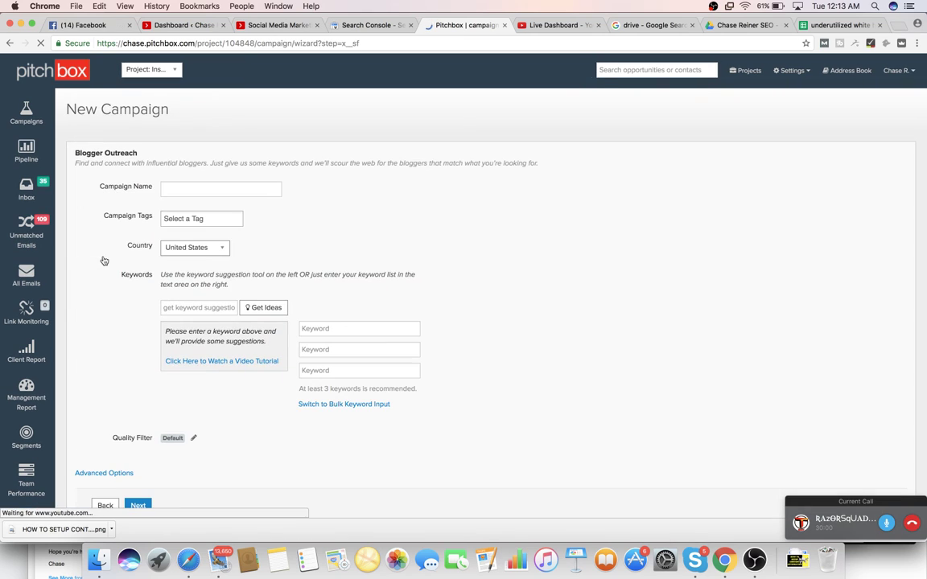
click(254, 188)
text(Rust)
scroll(267, 254, down, 2)
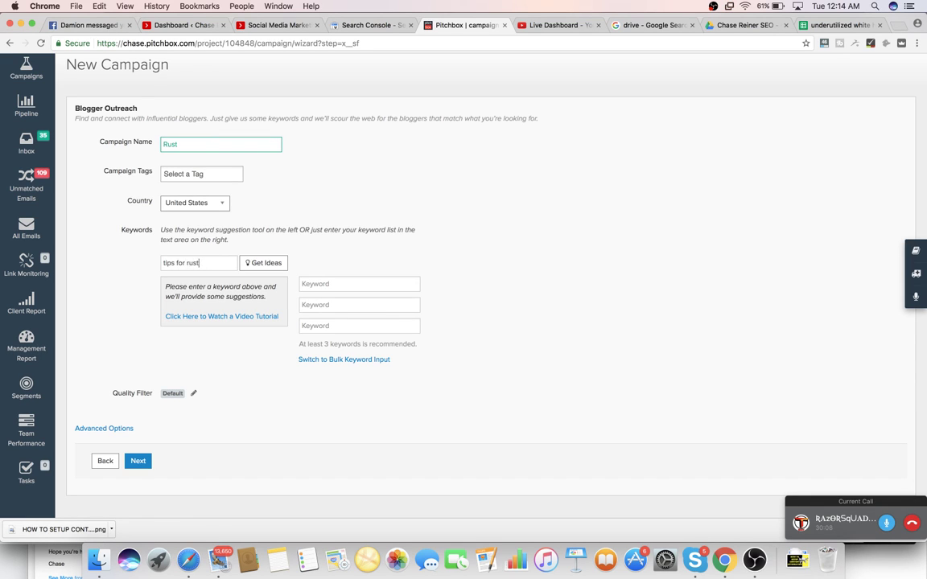
- Add suggested keywords tips for rust game, pvp, beginners, 2017 and 2016
click(267, 262)
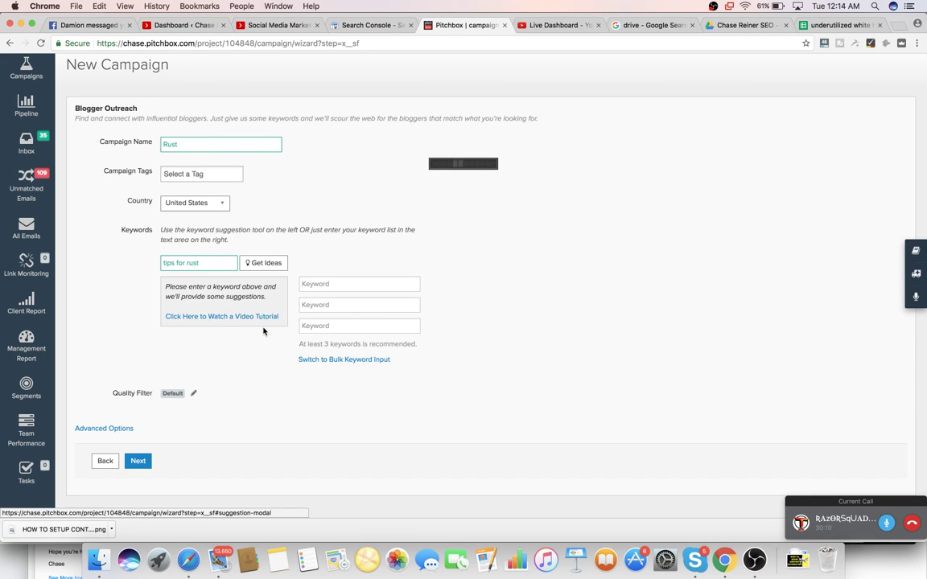
click(277, 288)
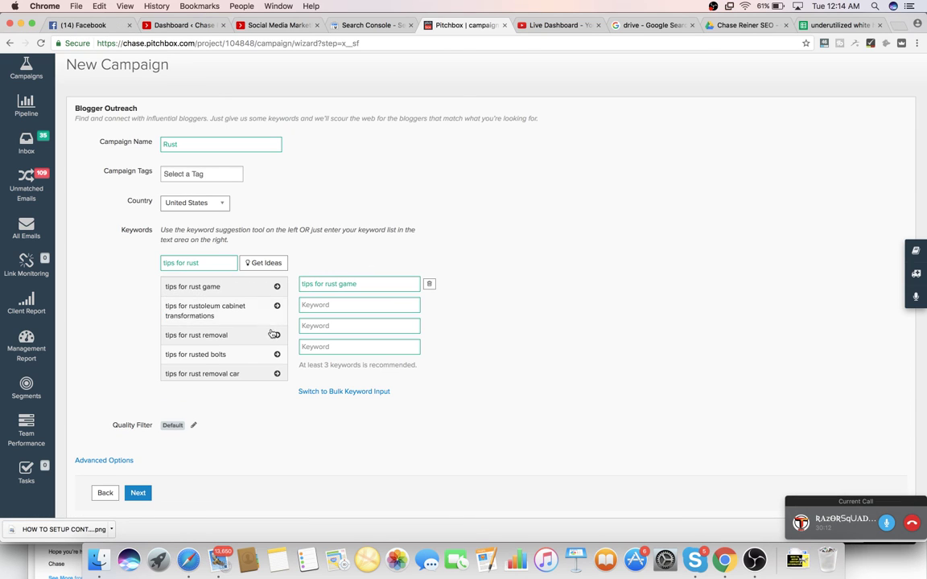
scroll(274, 337, down, 5)
scroll(272, 337, down, 2)
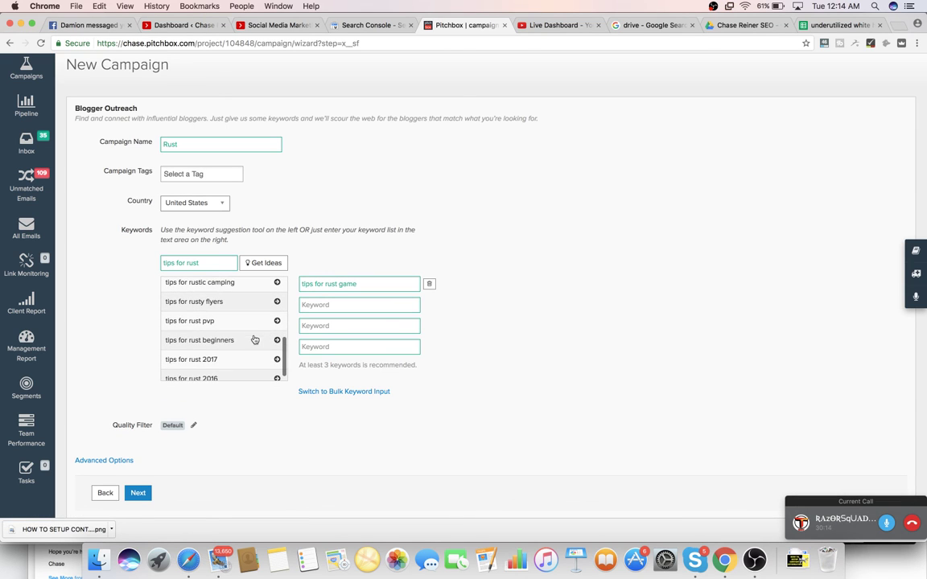
click(276, 321)
click(274, 340)
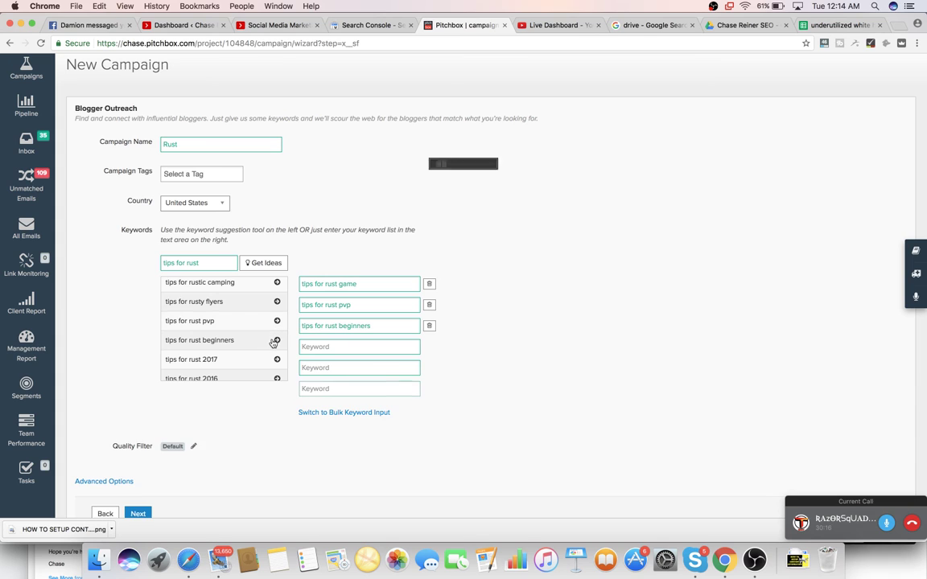
click(276, 360)
scroll(274, 360, down, 2)
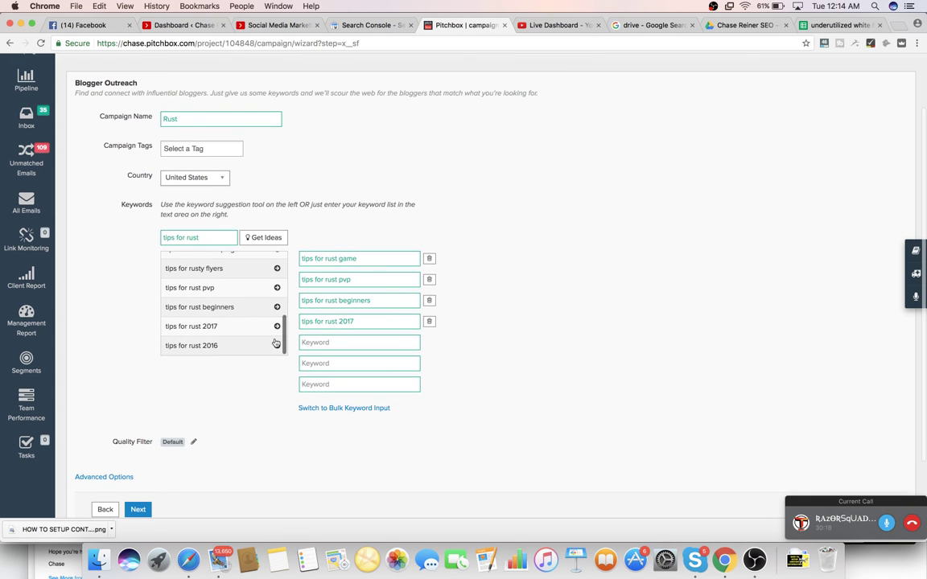
click(275, 343)
scroll(160, 438, down, 3)
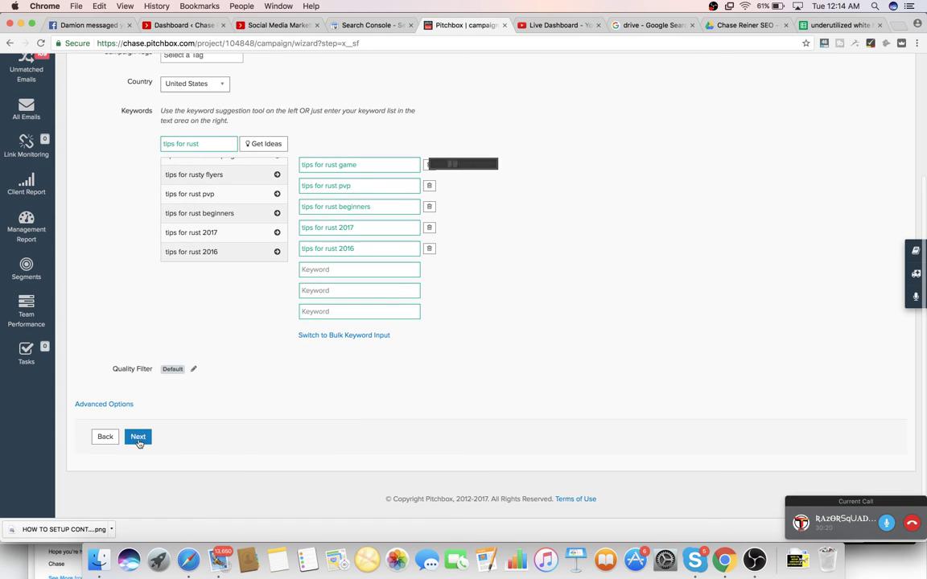
- Submit the Rust campaign's keywords to launch it and move on to template setup
click(138, 440)
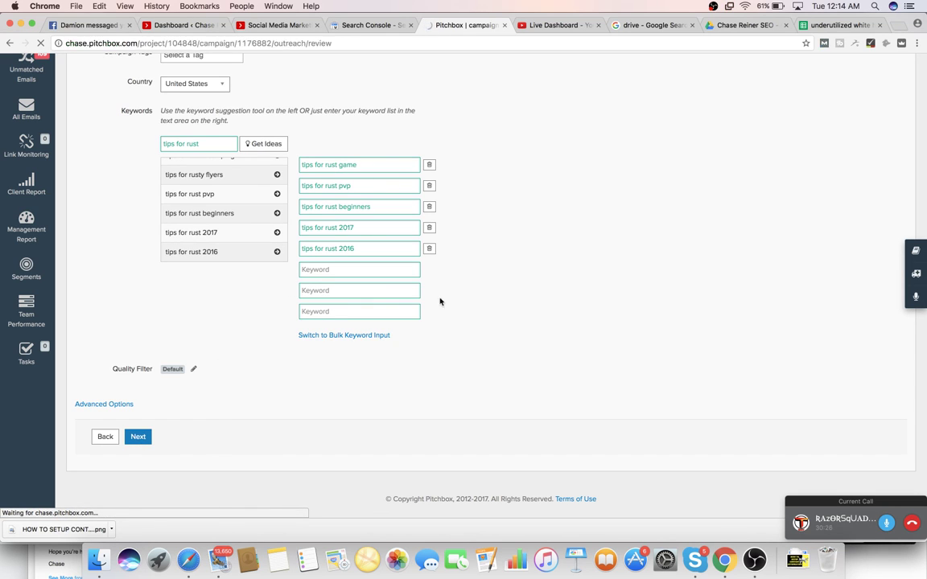
scroll(486, 363, down, 3)
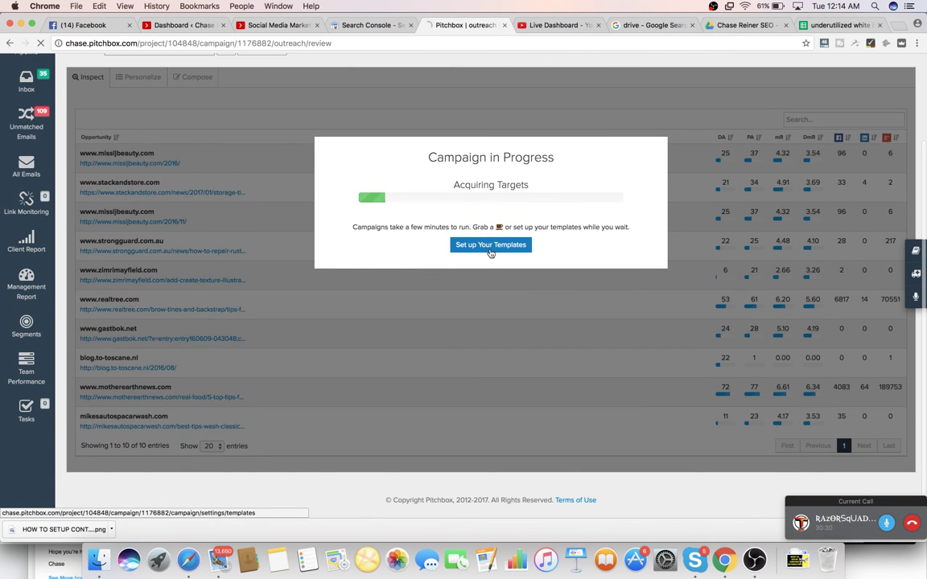
click(490, 250)
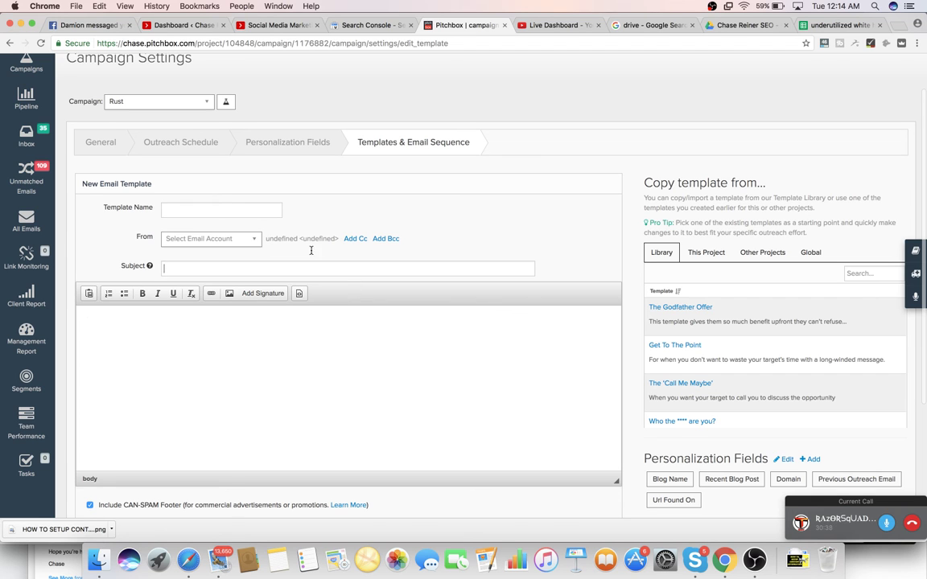
- Review the Rust campaign's General settings, then return to the Campaigns overview
click(97, 143)
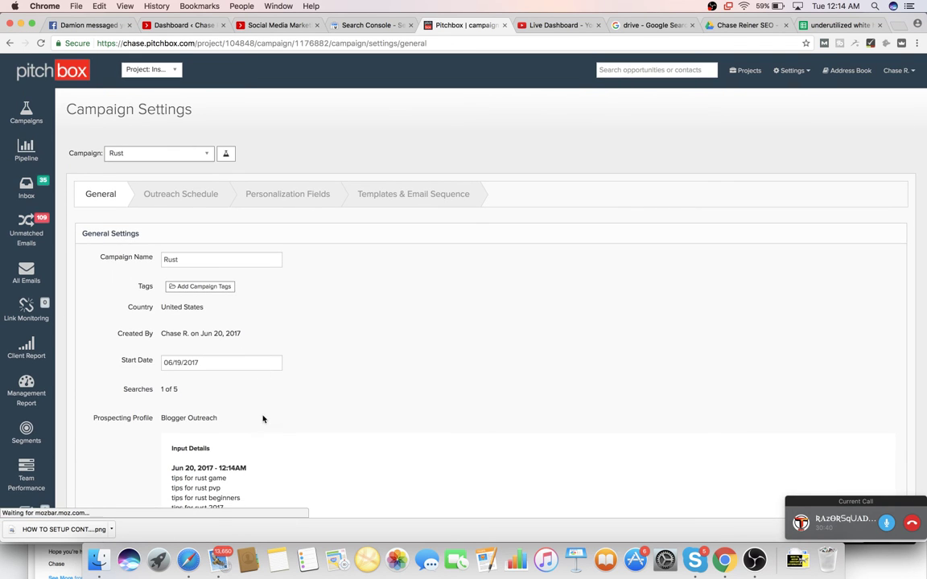
click(121, 149)
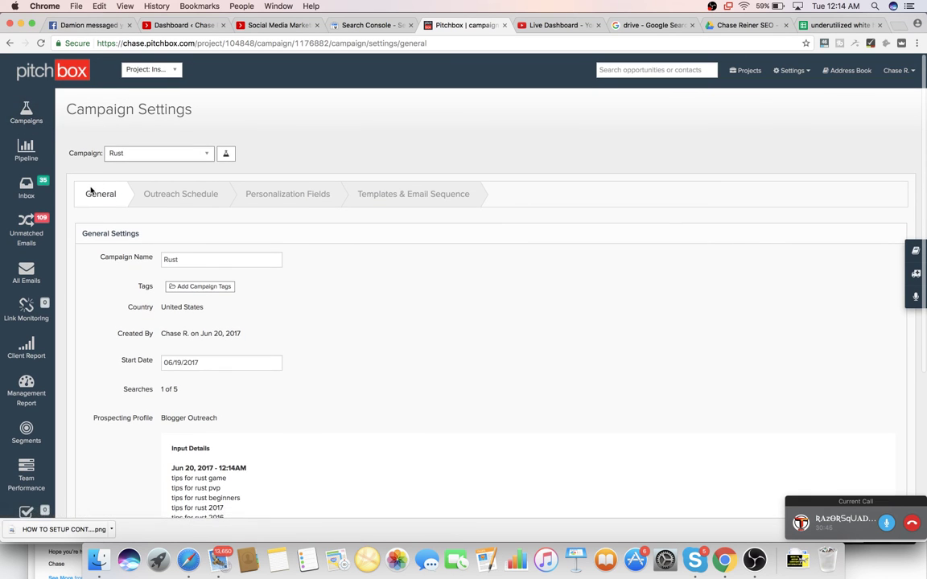
click(26, 112)
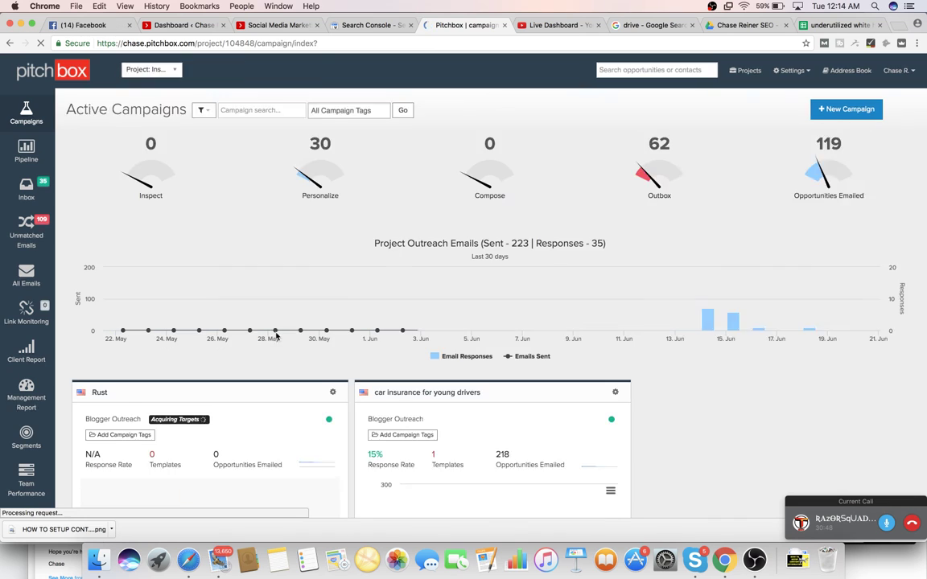
- Scroll the Campaigns page to check the Rust Blogger Outreach card's prospecting progress
scroll(281, 322, down, 3)
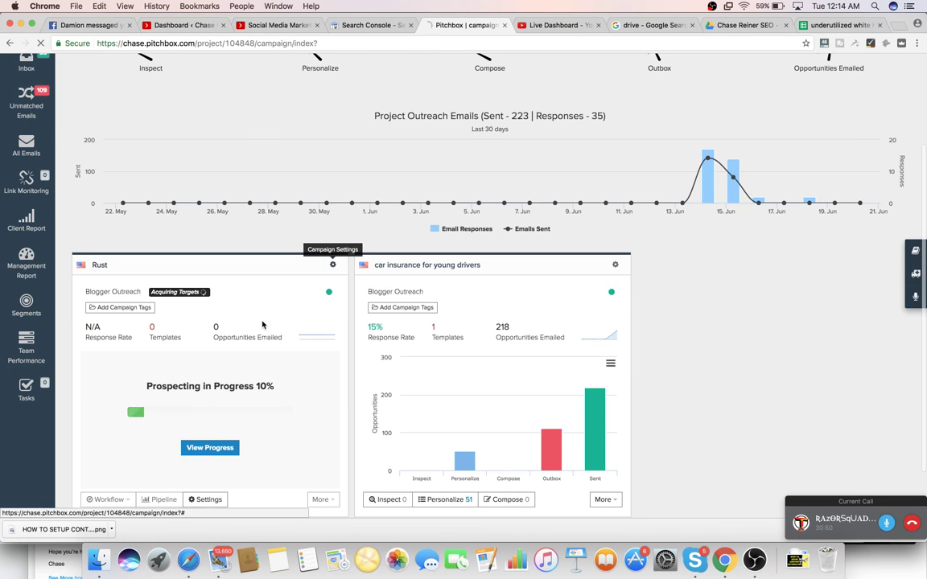
scroll(333, 265, down, 2)
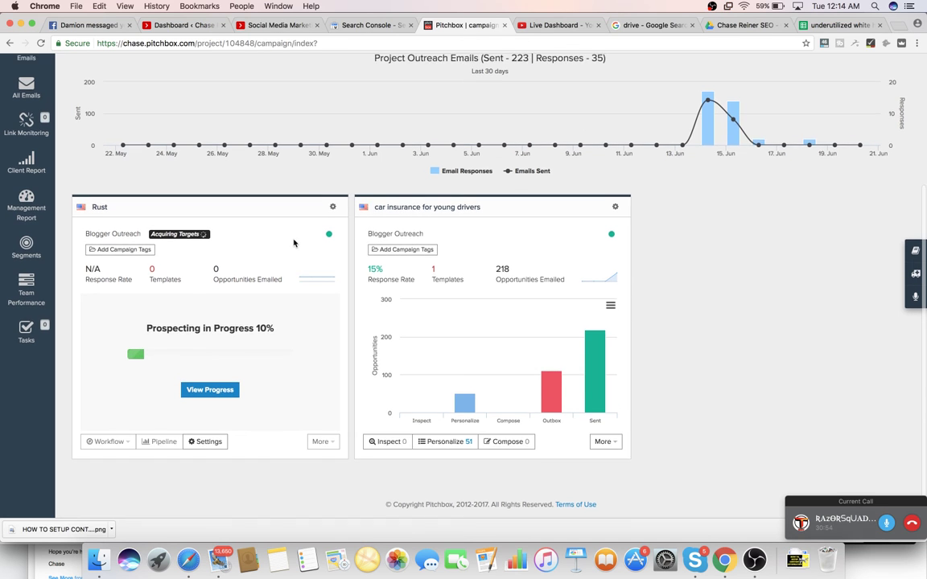
scroll(293, 242, up, 1)
scroll(292, 241, down, 1)
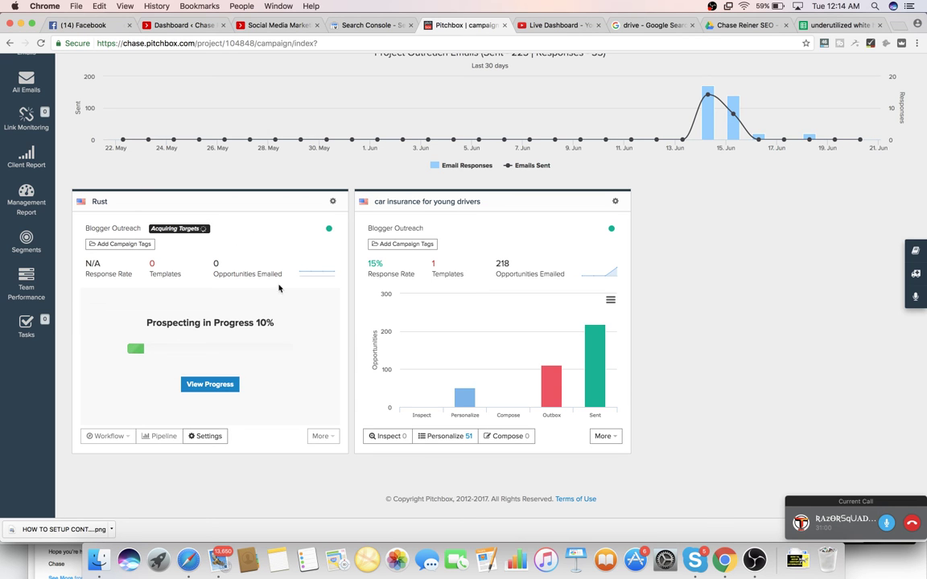
scroll(288, 243, up, 5)
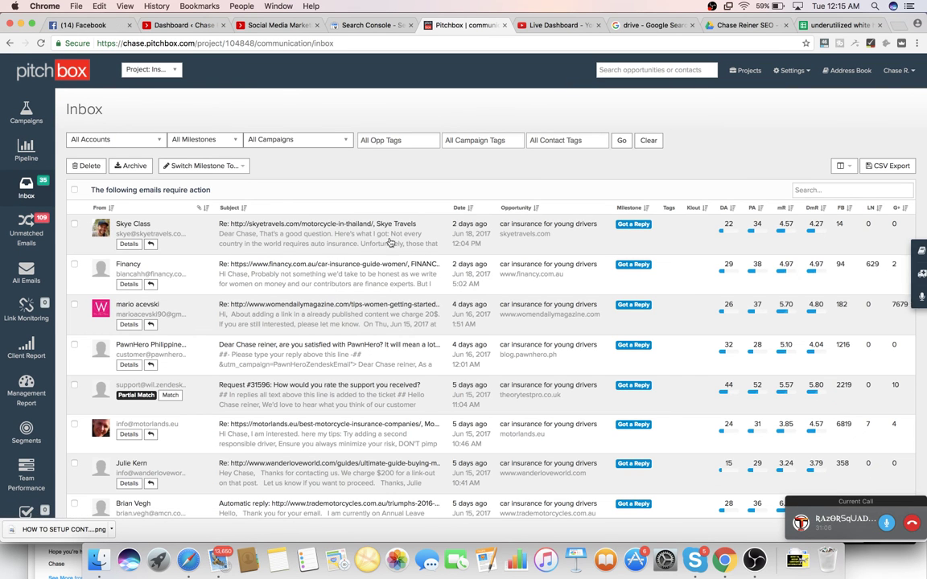
- Read through the white hat SEO tip contributions in column A, then return to Pitchbox
click(830, 26)
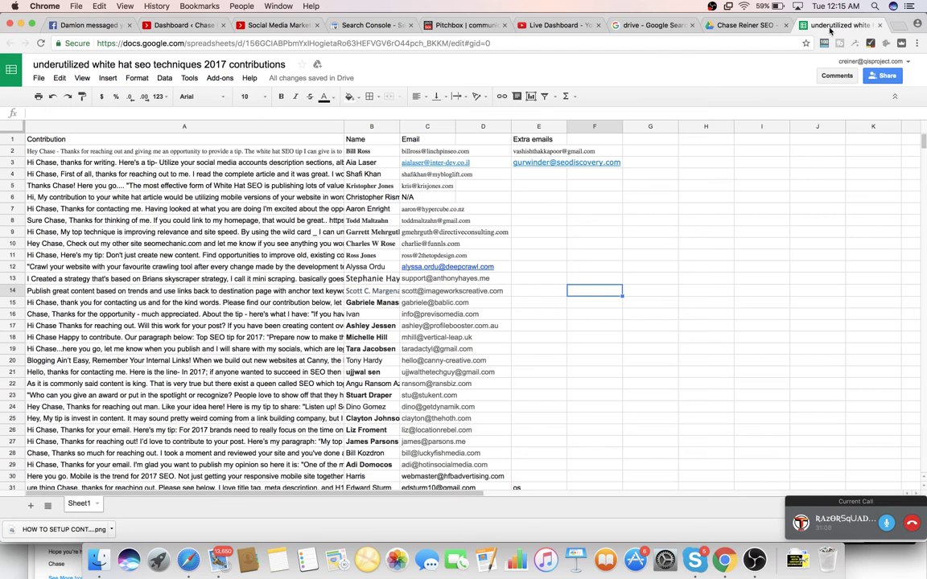
click(236, 175)
click(224, 228)
click(224, 288)
click(222, 335)
click(268, 232)
click(297, 141)
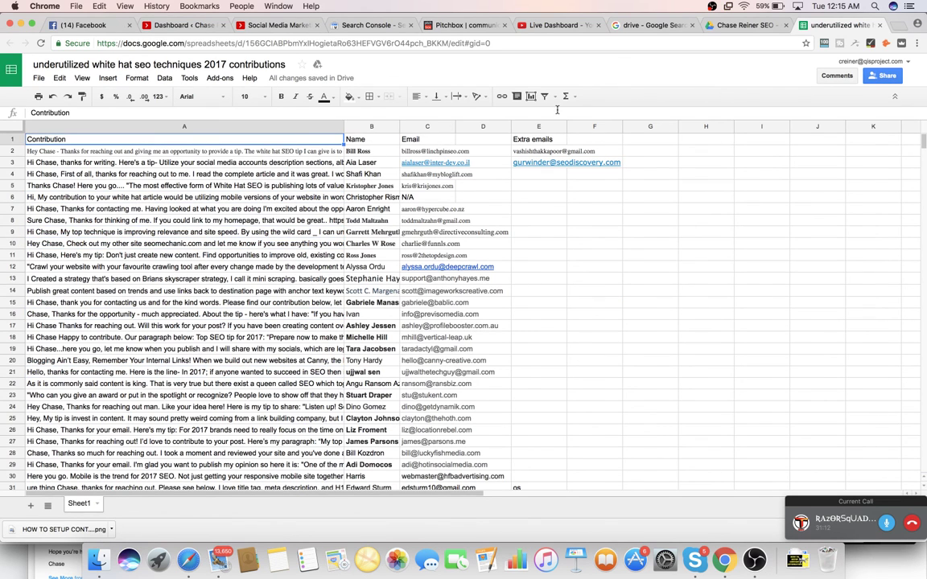
click(342, 196)
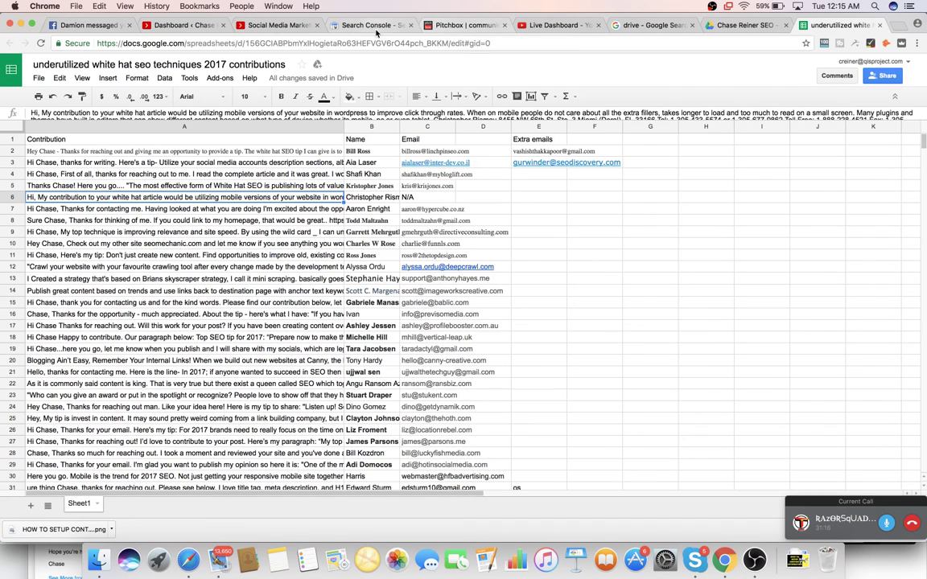
click(474, 26)
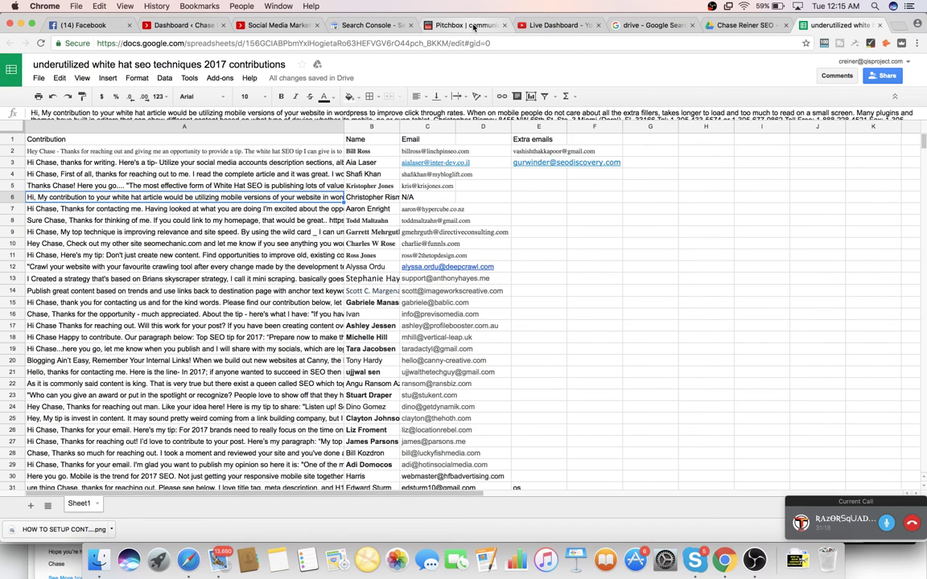
- Close the 'drive - Google Search' browser tab
click(692, 26)
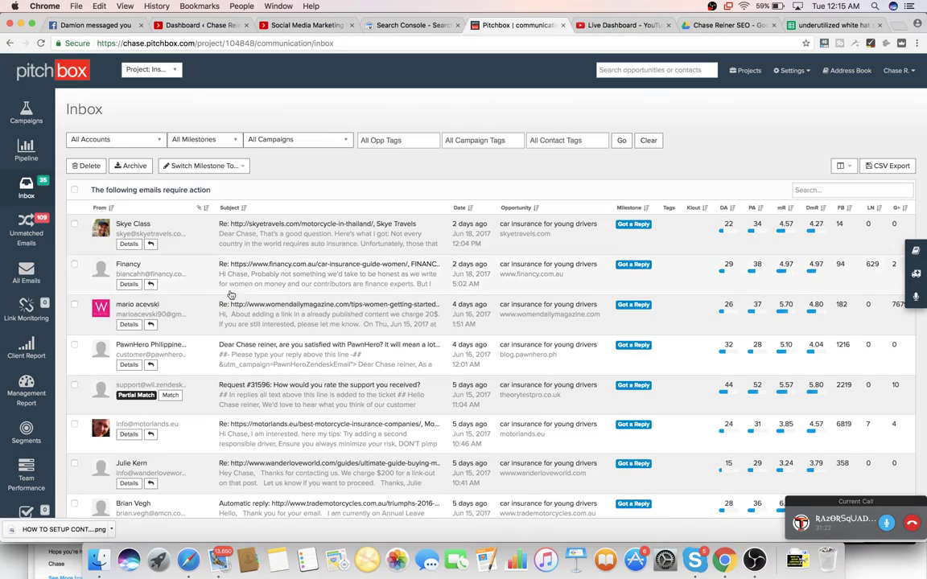
scroll(231, 295, down, 10)
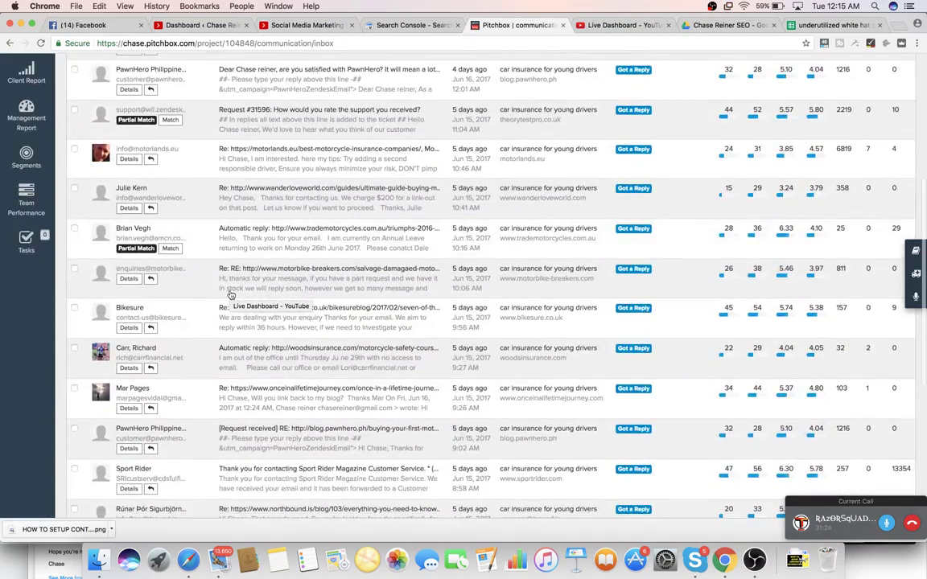
scroll(231, 295, up, 10)
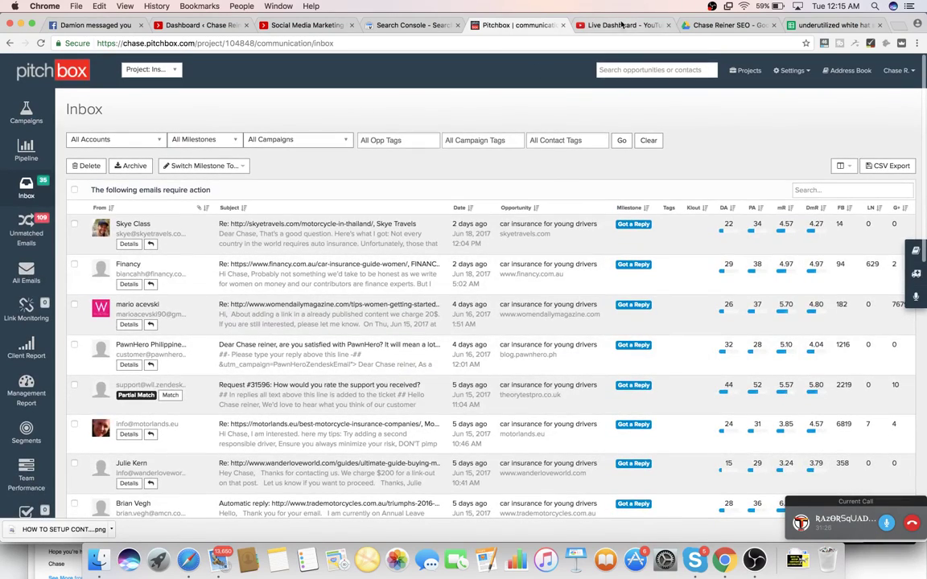
- Check the YouTube live dashboard, then bring the OBS Studio streaming window forward
click(620, 26)
scroll(565, 197, down, 5)
scroll(582, 206, up, 5)
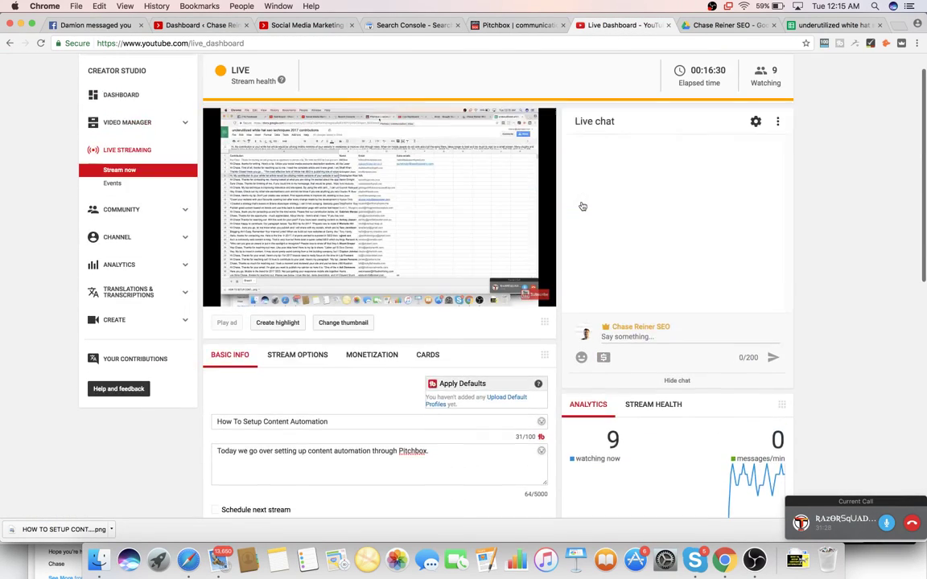
scroll(582, 206, up, 2)
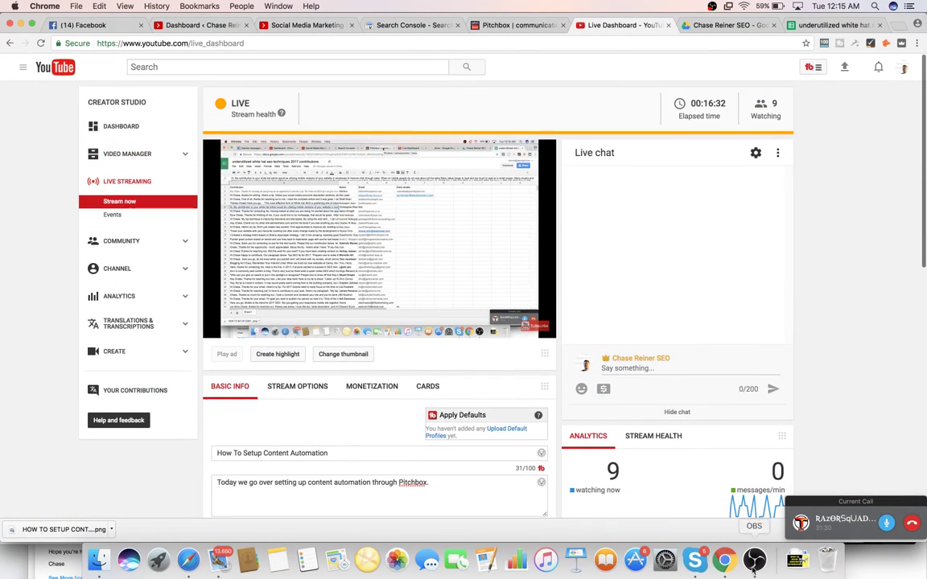
click(754, 561)
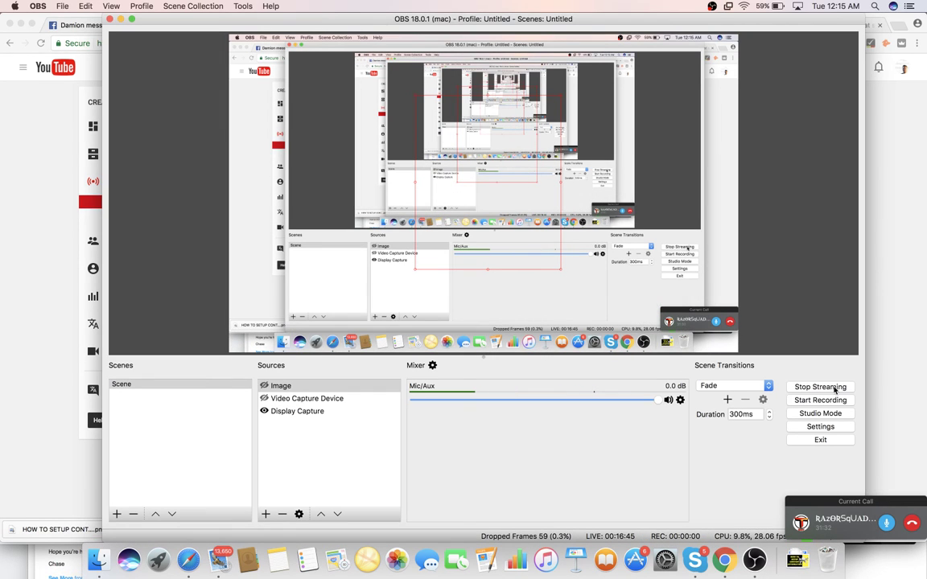